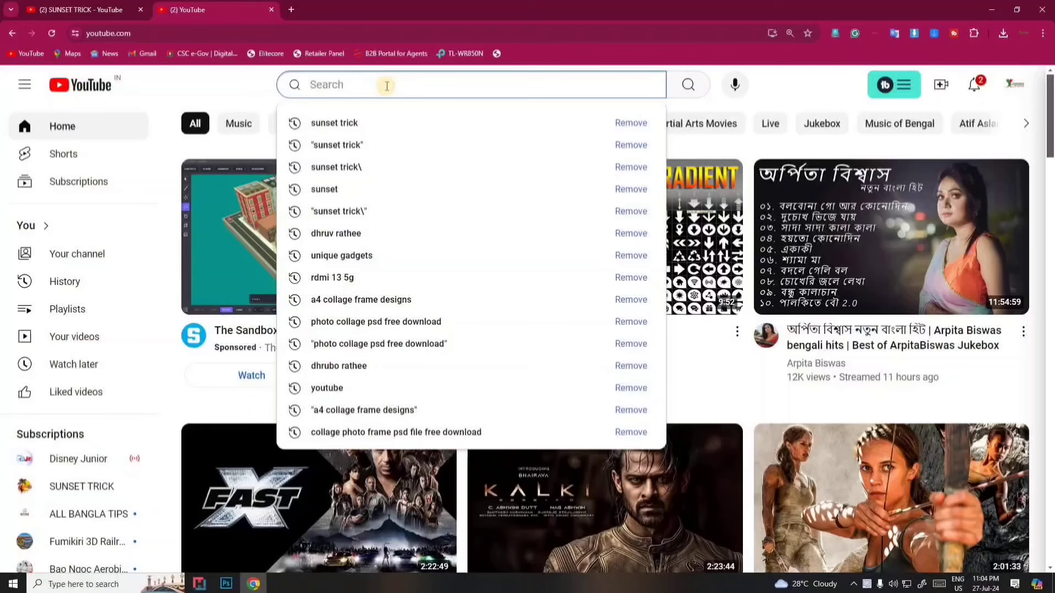
# Type 'SUNSET TRICK' into the YouTube search box.
pyautogui.write('SUNS')
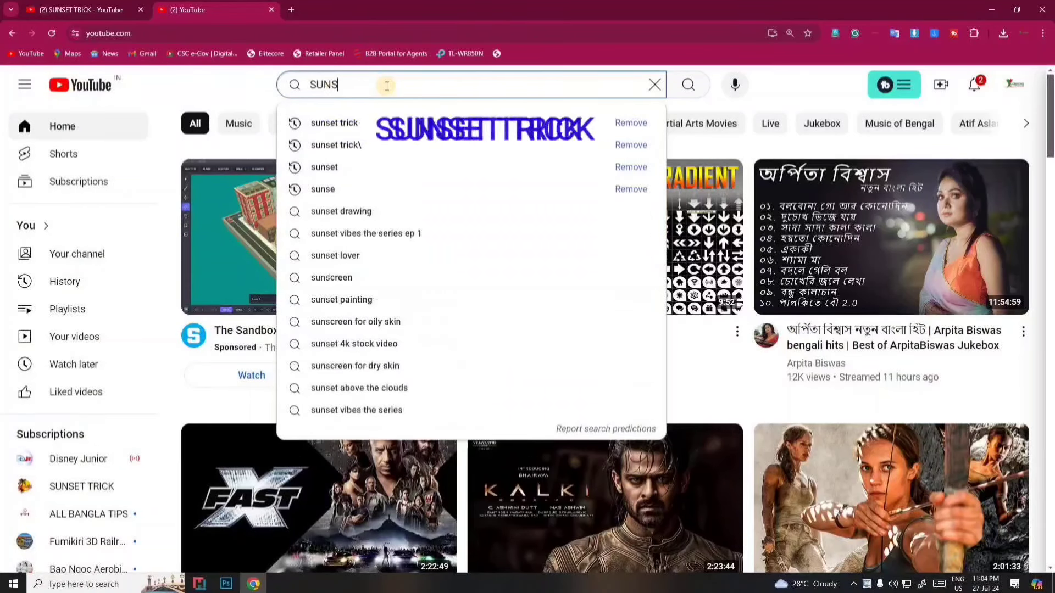
pyautogui.write('ET TRICK')
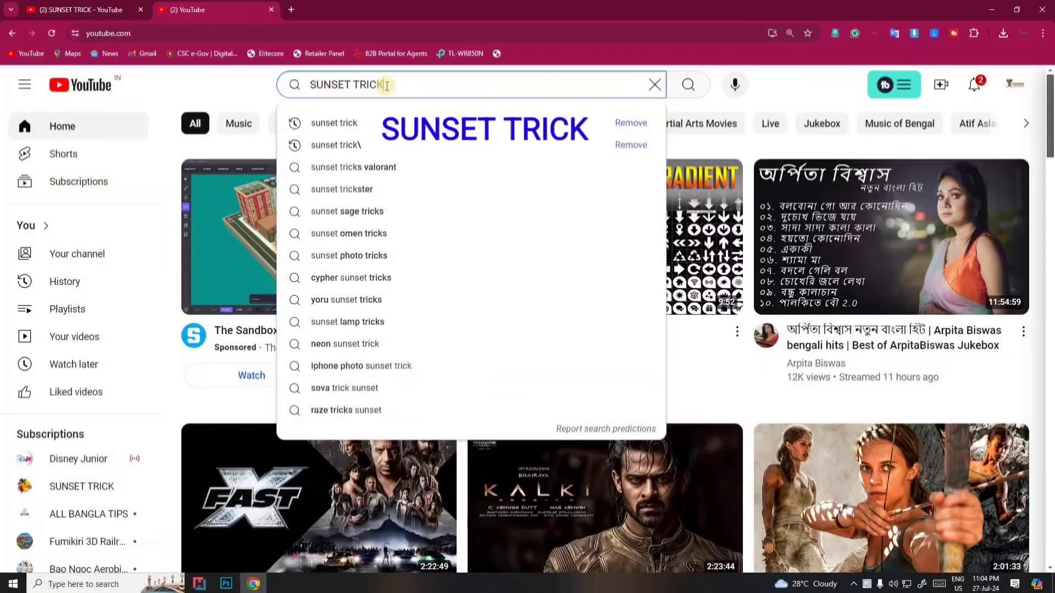
# Search for SUNSET TRICK and open the channel's 3000+ Photoshop shapes video.
pyautogui.click(690, 86)
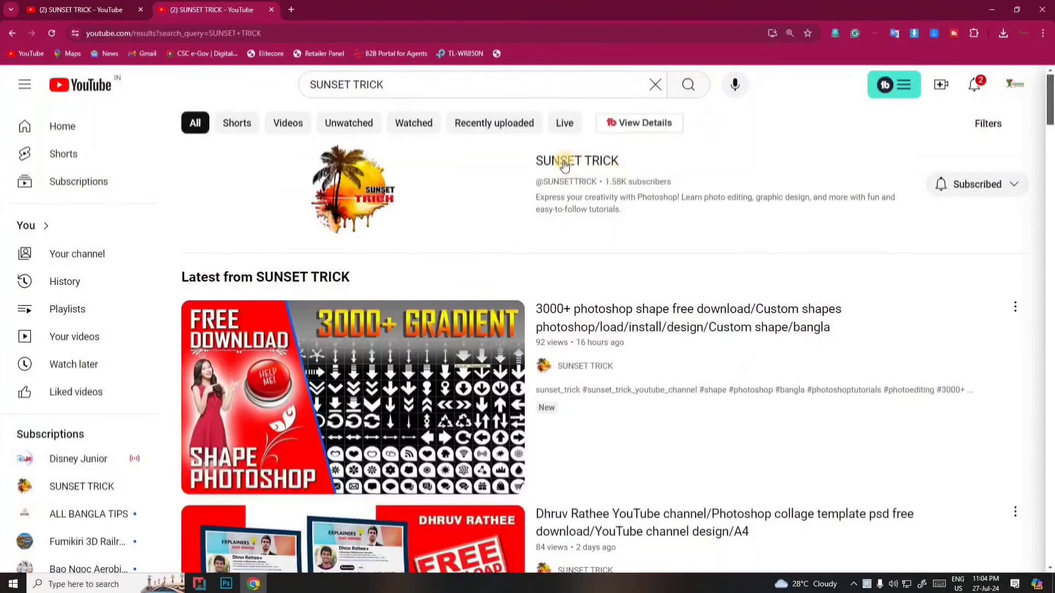
pyautogui.click(549, 181)
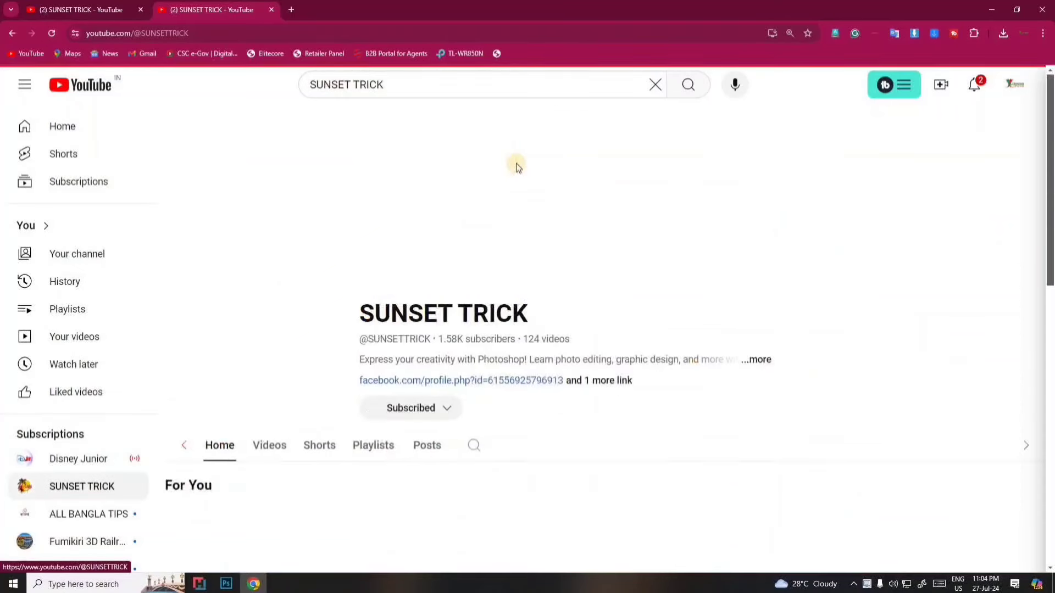
pyautogui.scroll(-5, 495, 219)
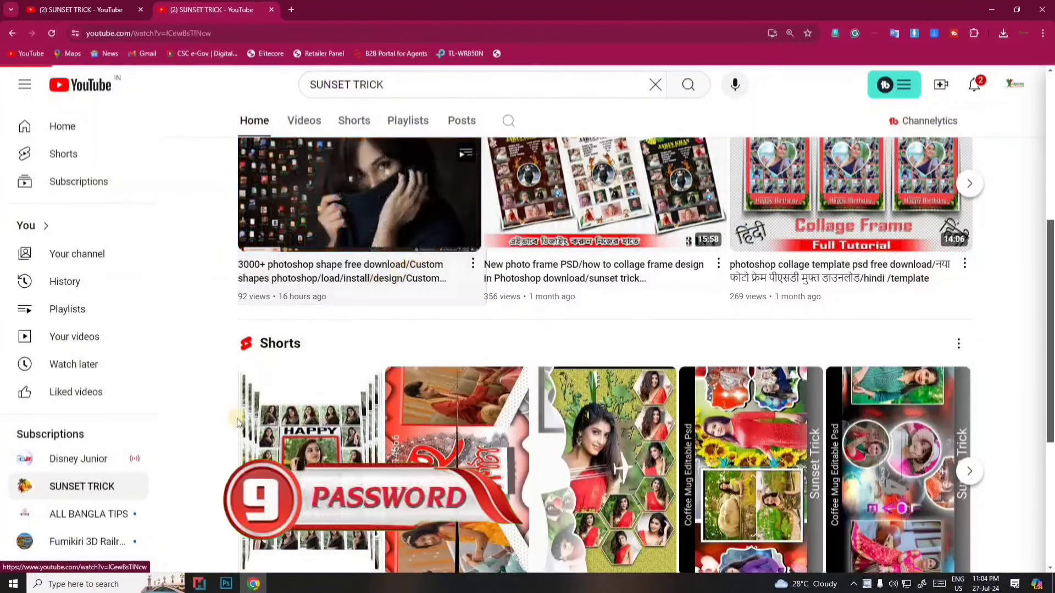
pyautogui.click(409, 266)
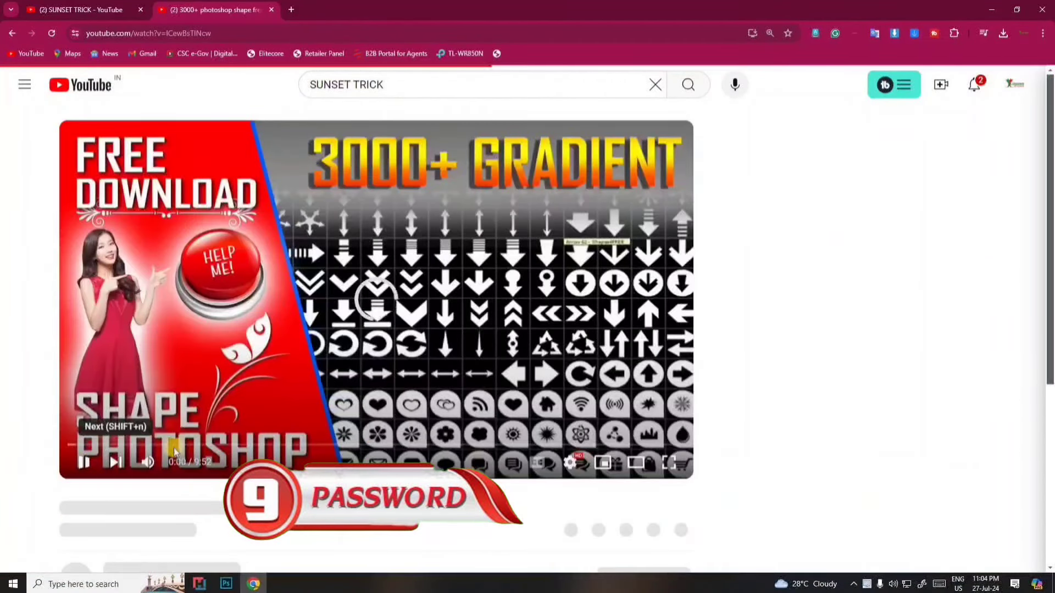
# Expand the video description and open its Google Drive download link.
pyautogui.scroll(-2, 157, 495)
pyautogui.scroll(-4, 157, 494)
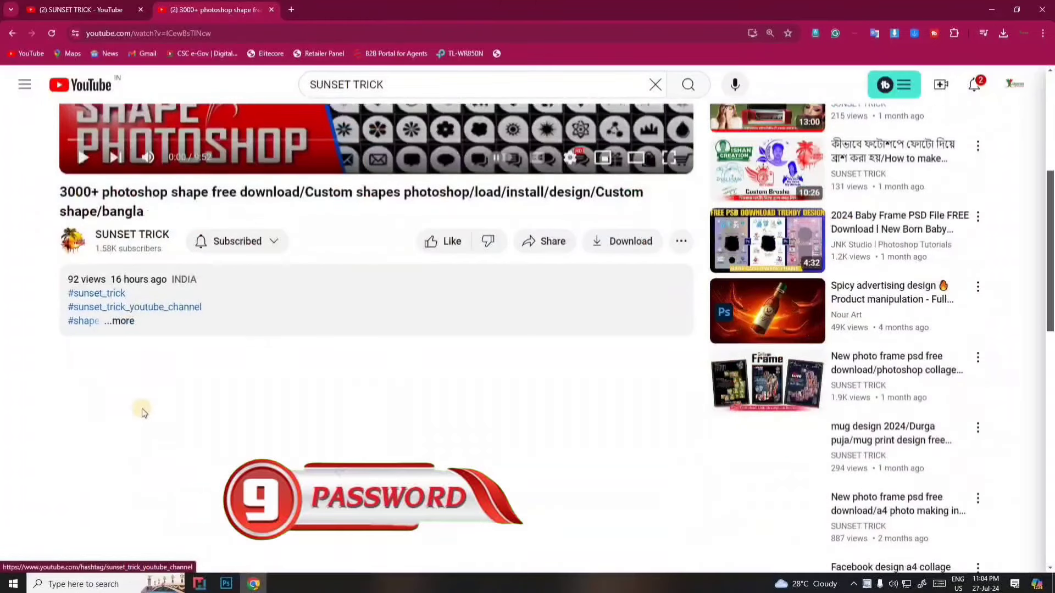
pyautogui.click(120, 320)
pyautogui.scroll(-5, 236, 400)
pyautogui.scroll(-4, 236, 400)
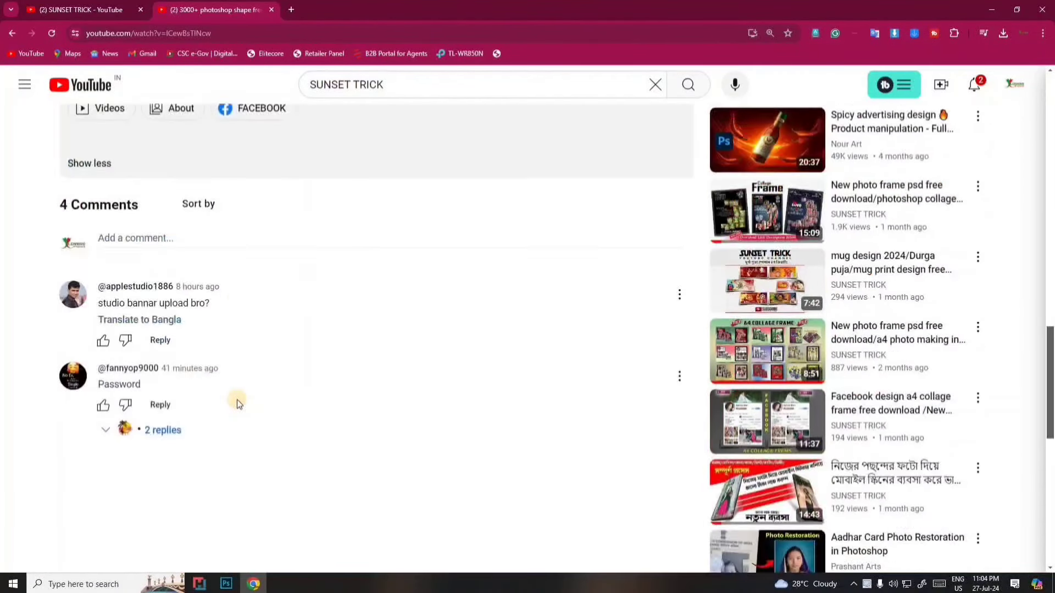
pyautogui.scroll(5, 236, 400)
pyautogui.click(198, 307)
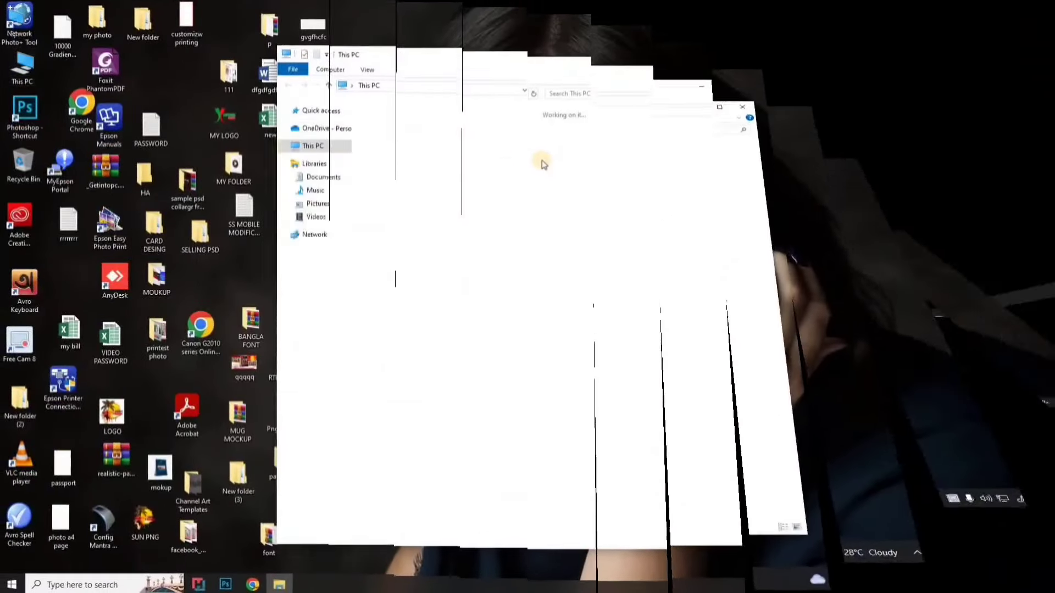
# Browse to Desktop folder 5 and bring up the context menu for the RAKSHA BANDHAN 1 archive.
pyautogui.click(735, 52)
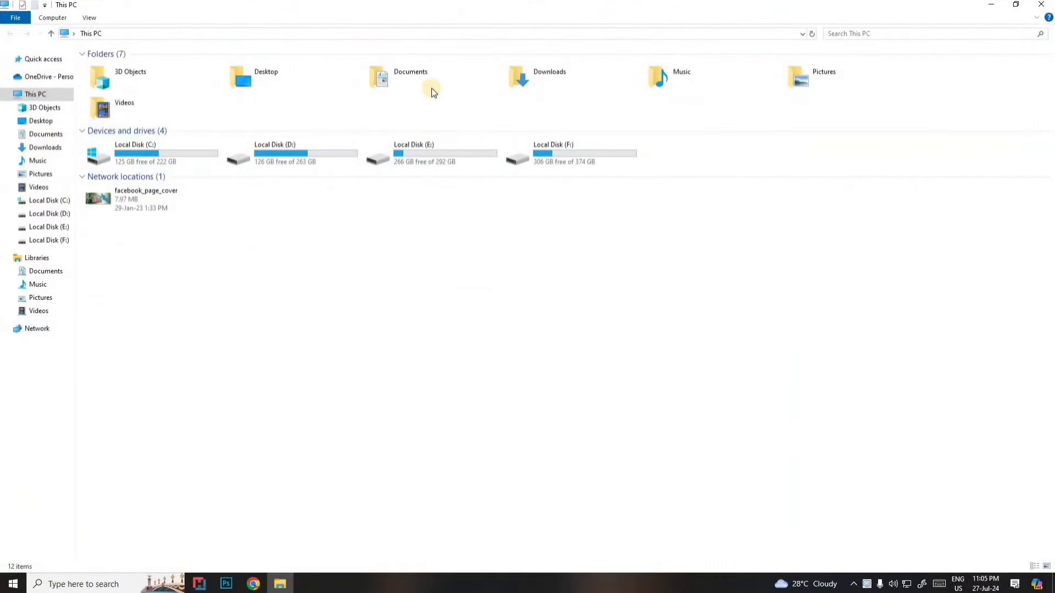
pyautogui.doubleClick(244, 77)
pyautogui.doubleClick(109, 91)
pyautogui.rightClick(222, 203)
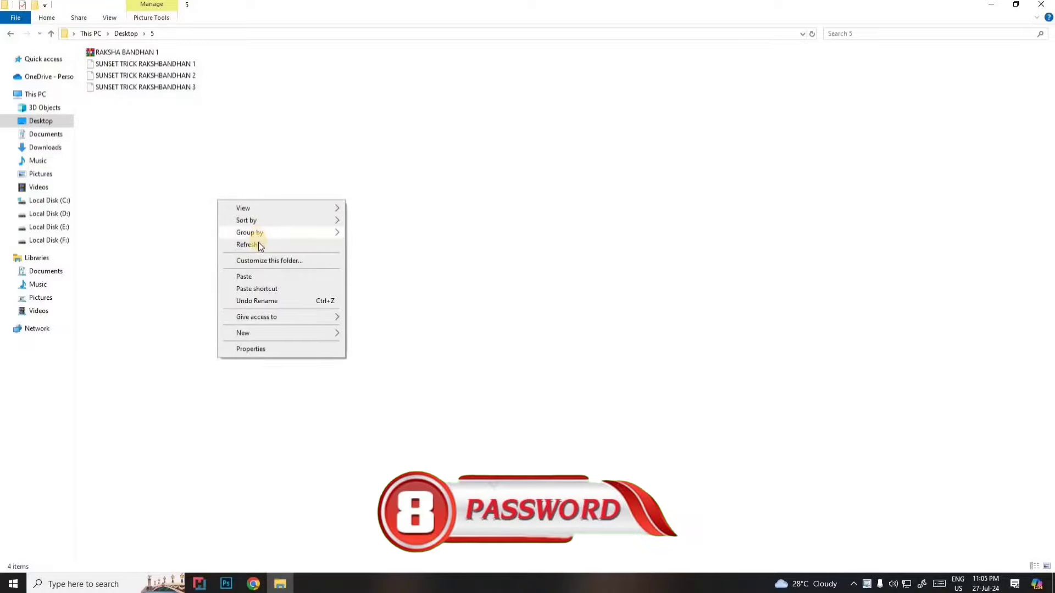
pyautogui.click(261, 244)
pyautogui.click(144, 53)
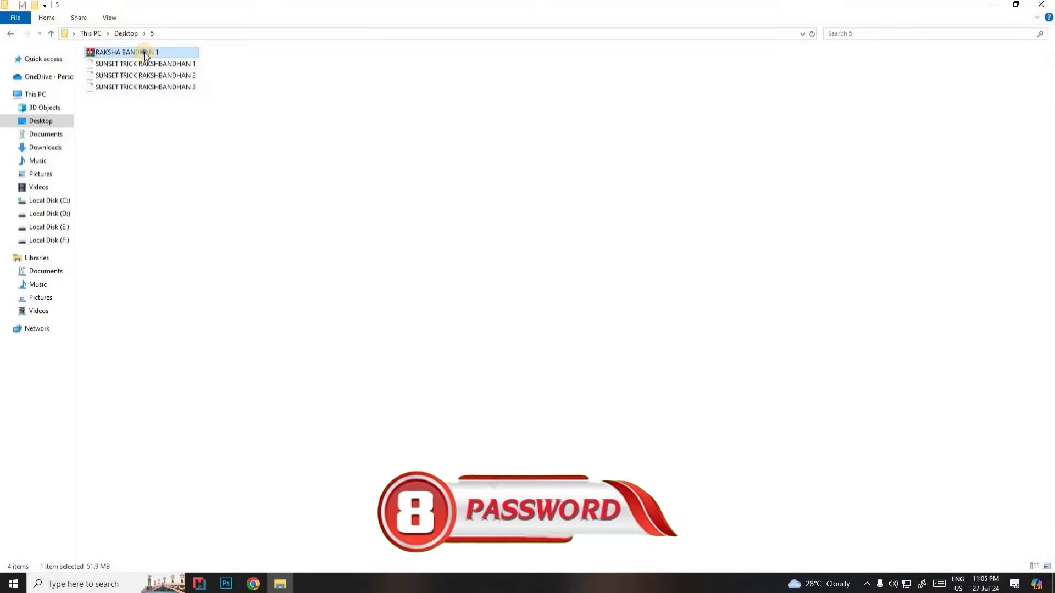
pyautogui.rightClick(145, 53)
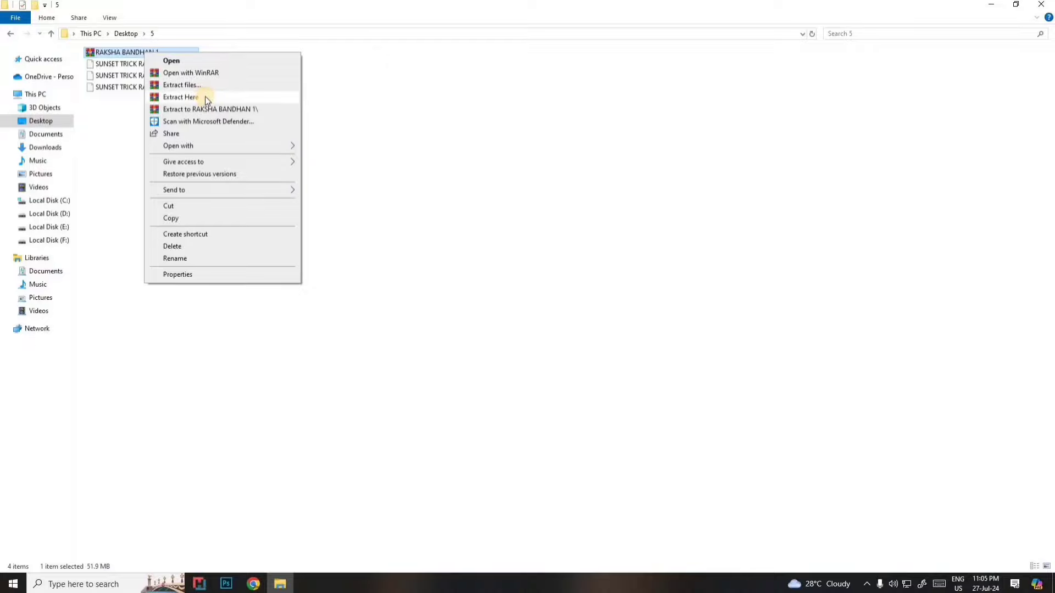
# Extract the RAKSHA BANDHAN 1 archive here, entering the archive password.
pyautogui.click(209, 113)
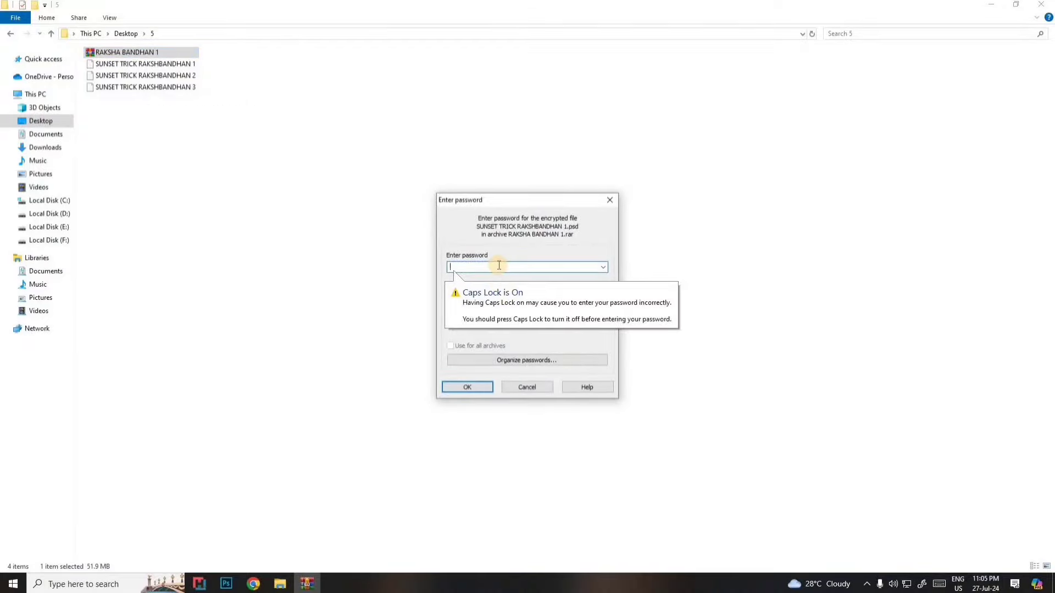
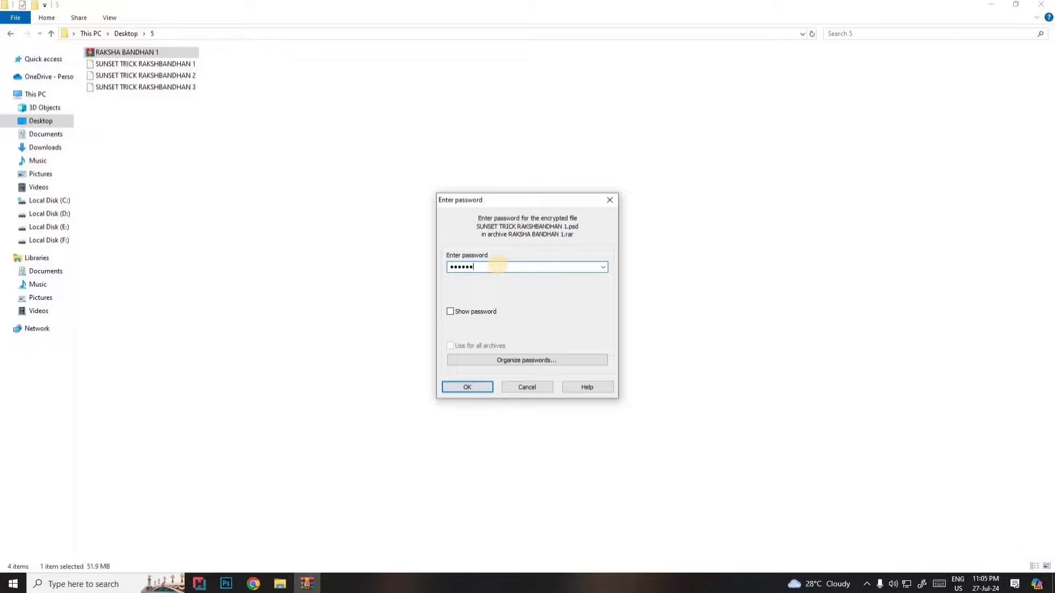
pyautogui.click(449, 390)
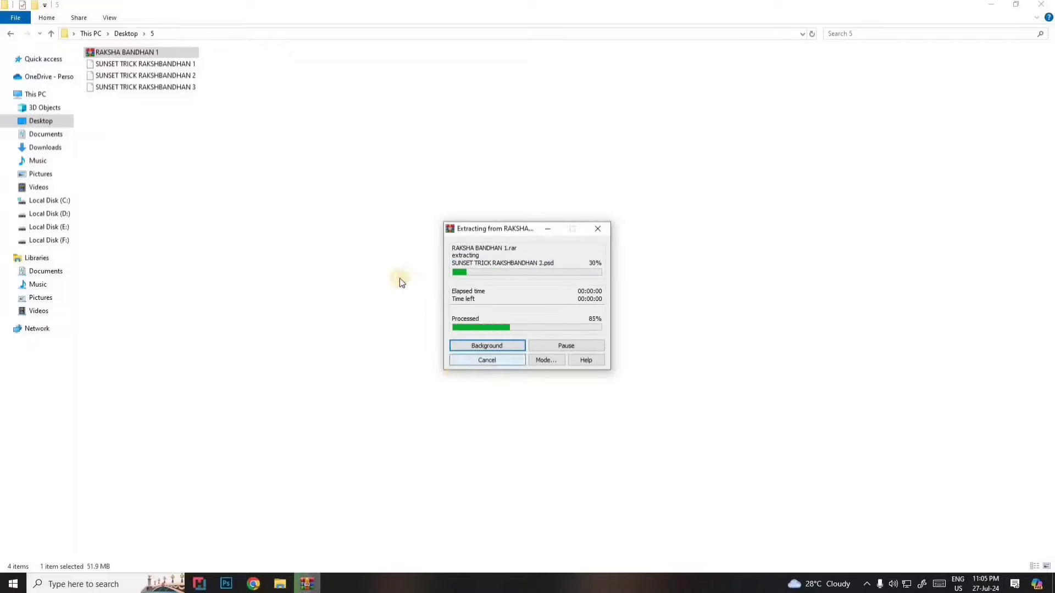
# Refresh folder 5 and open the newly extracted RAKSHA BANDHAN 1 folder.
pyautogui.rightClick(257, 156)
pyautogui.click(306, 201)
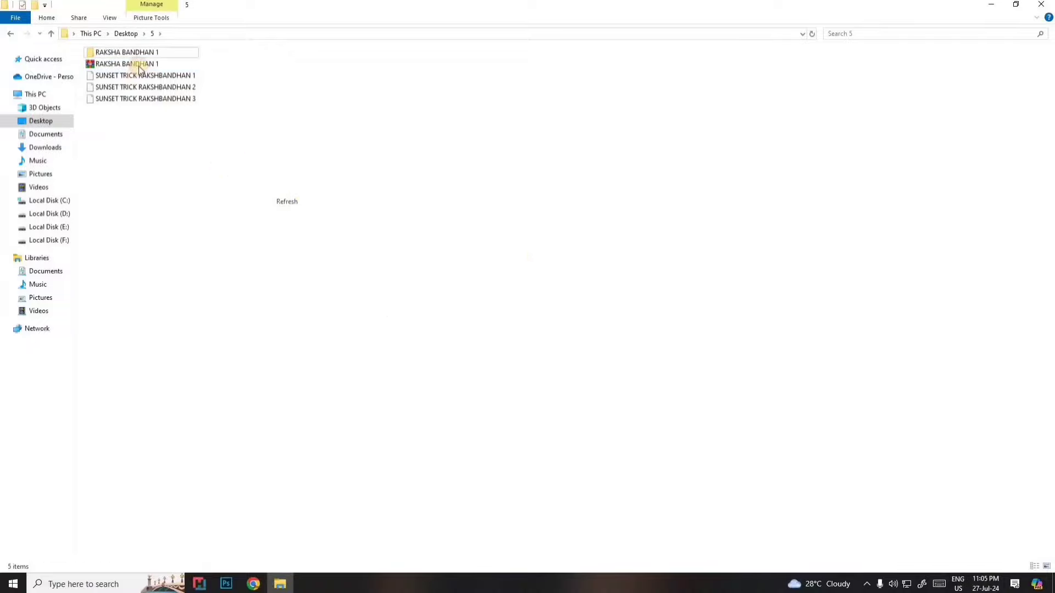
pyautogui.click(147, 52)
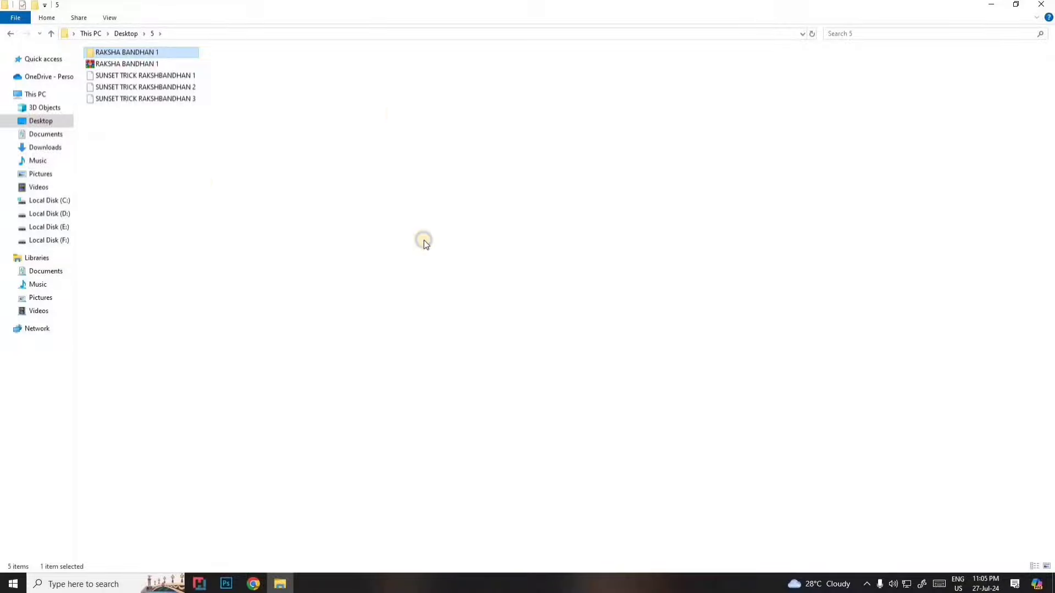
pyautogui.press('Return')
pyautogui.rightClick(284, 221)
# Bring up Photoshop's File > Open dialog.
pyautogui.click(233, 206)
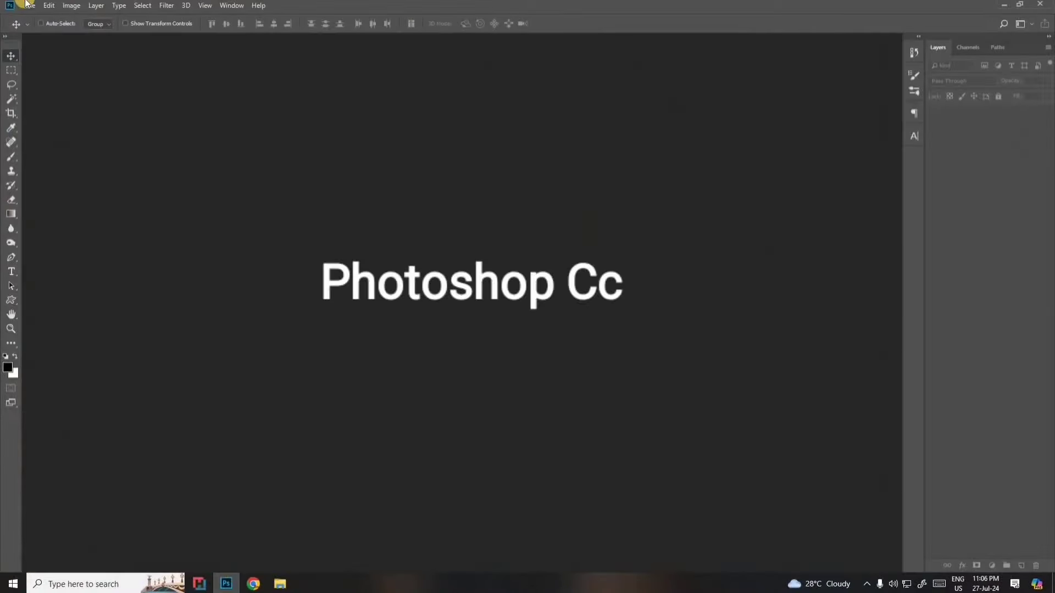
pyautogui.click(30, 5)
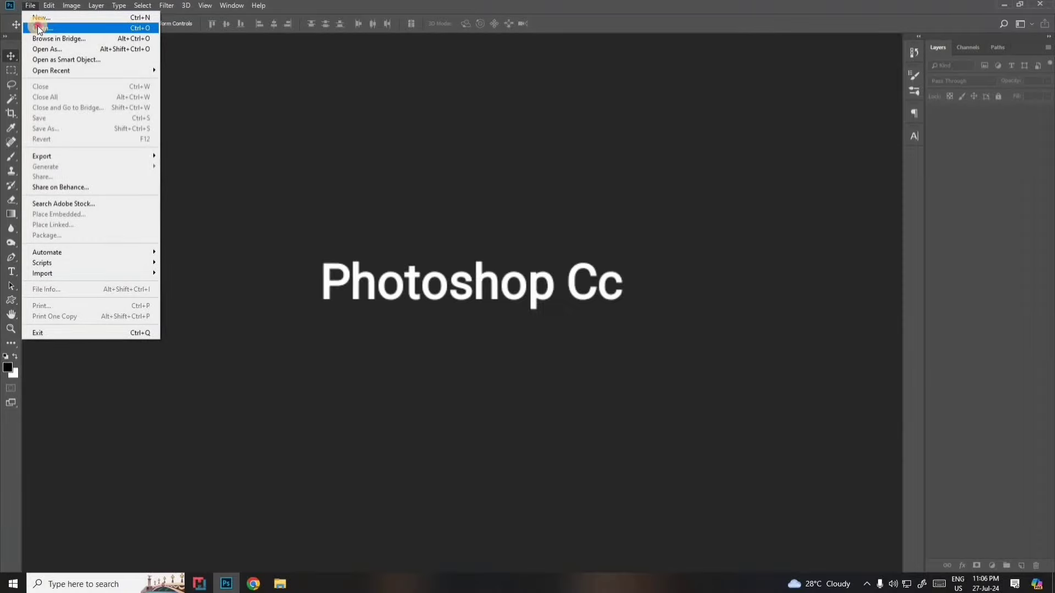
pyautogui.click(39, 28)
pyautogui.rightClick(512, 291)
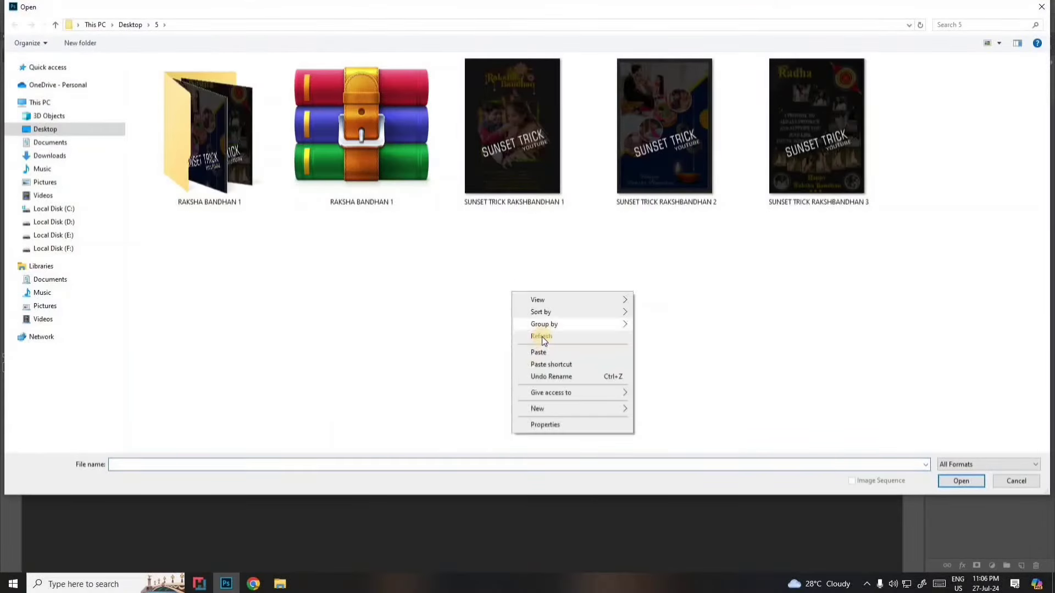
pyautogui.click(541, 337)
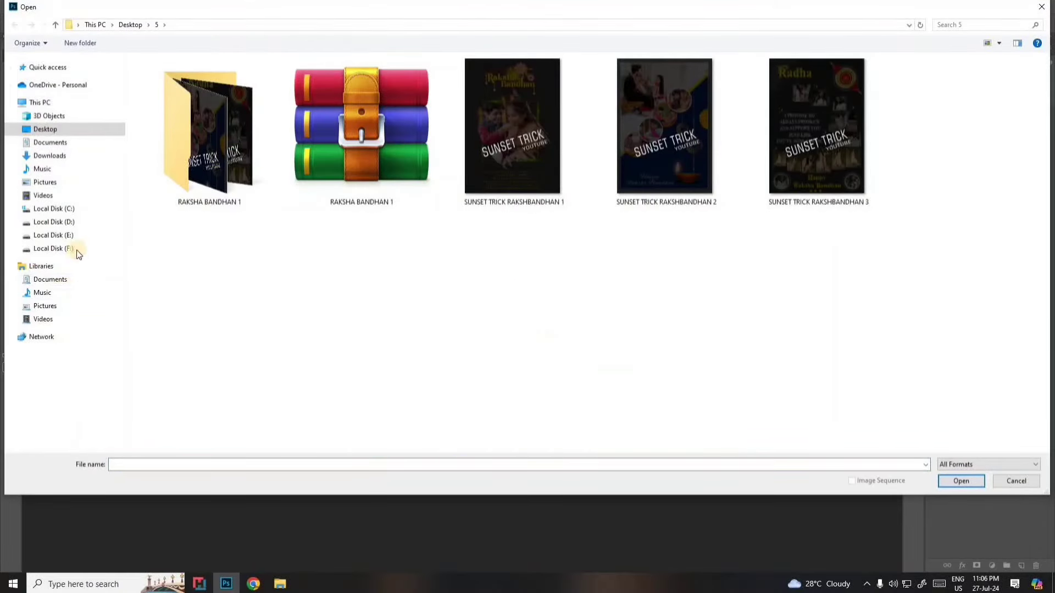
# Open all three SUNSET TRICK RAKSHBANDHAN PSD files from Desktop\5\RAKSHA BANDHAN 1.
pyautogui.click(55, 134)
pyautogui.doubleClick(164, 94)
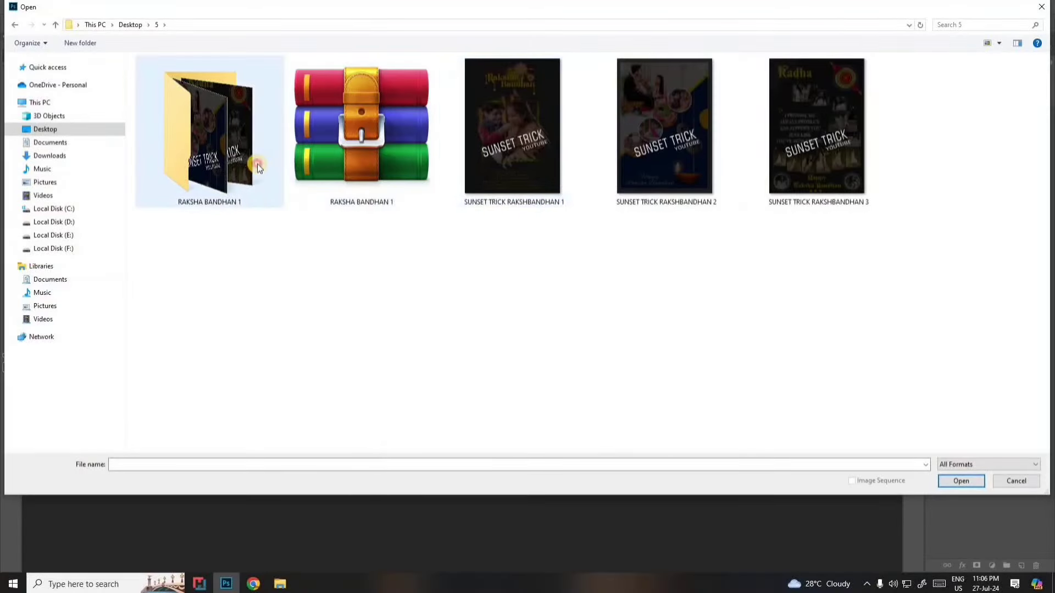
pyautogui.doubleClick(254, 159)
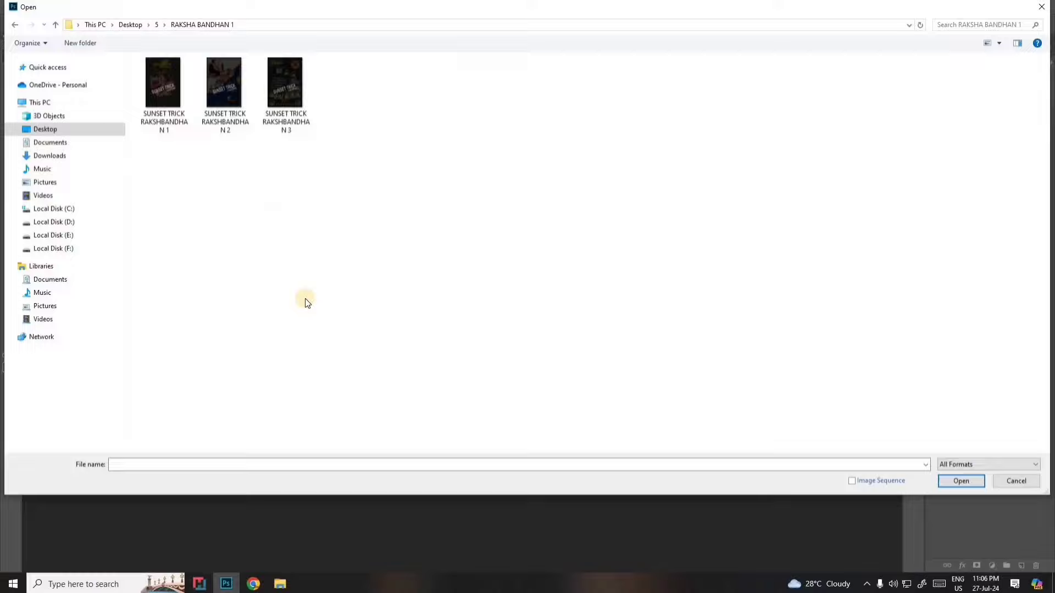
pyautogui.rightClick(226, 239)
pyautogui.rightClick(259, 207)
pyautogui.click(259, 208)
pyautogui.moveTo(160, 147); pyautogui.dragTo(314, 58)
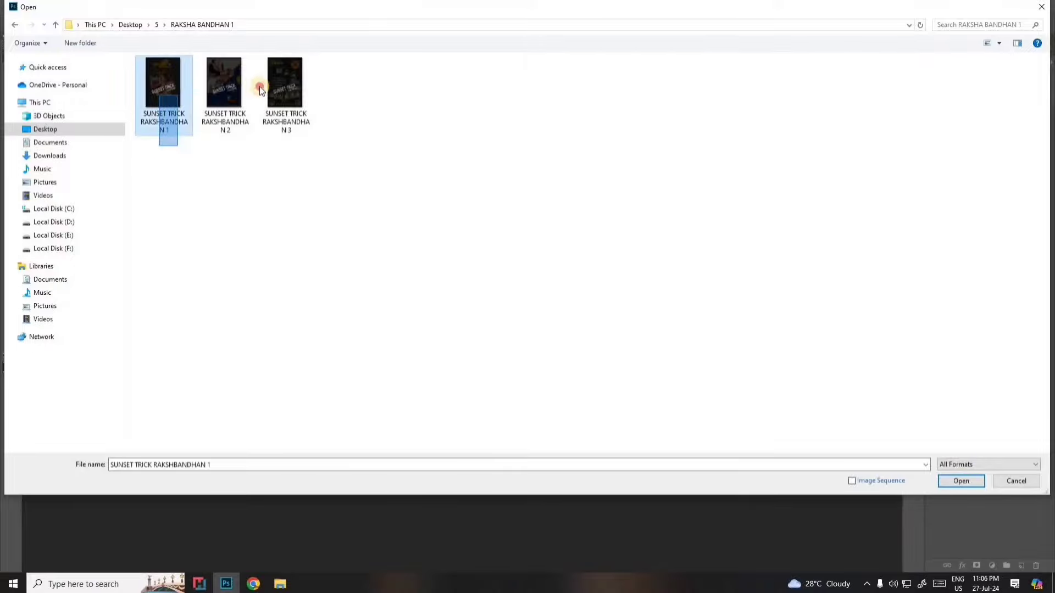
pyautogui.click(969, 479)
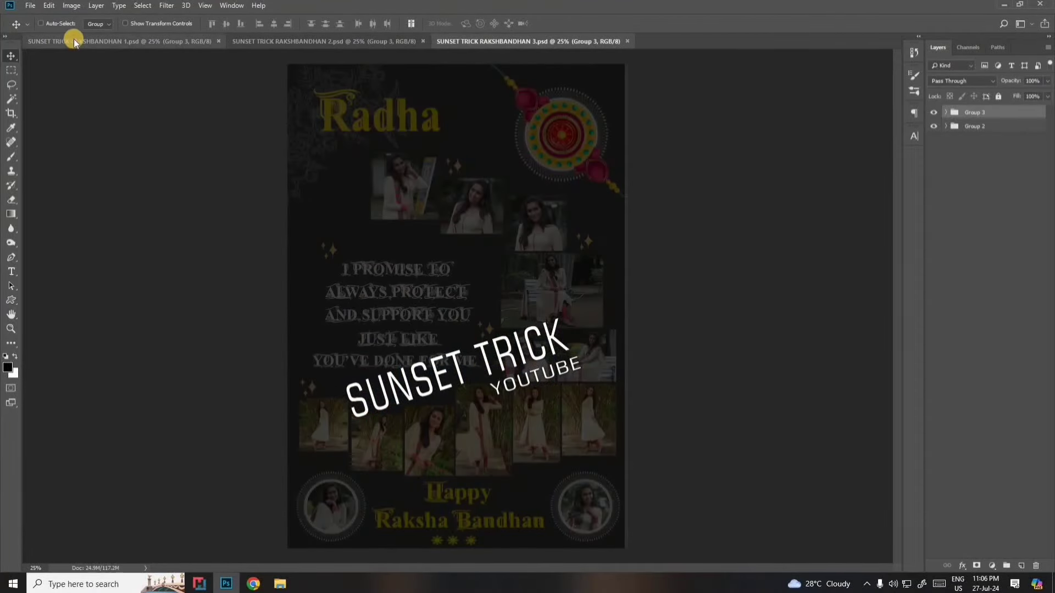
# Switch to the first Raksha Bandhan poster document.
pyautogui.click(74, 42)
pyautogui.click(257, 42)
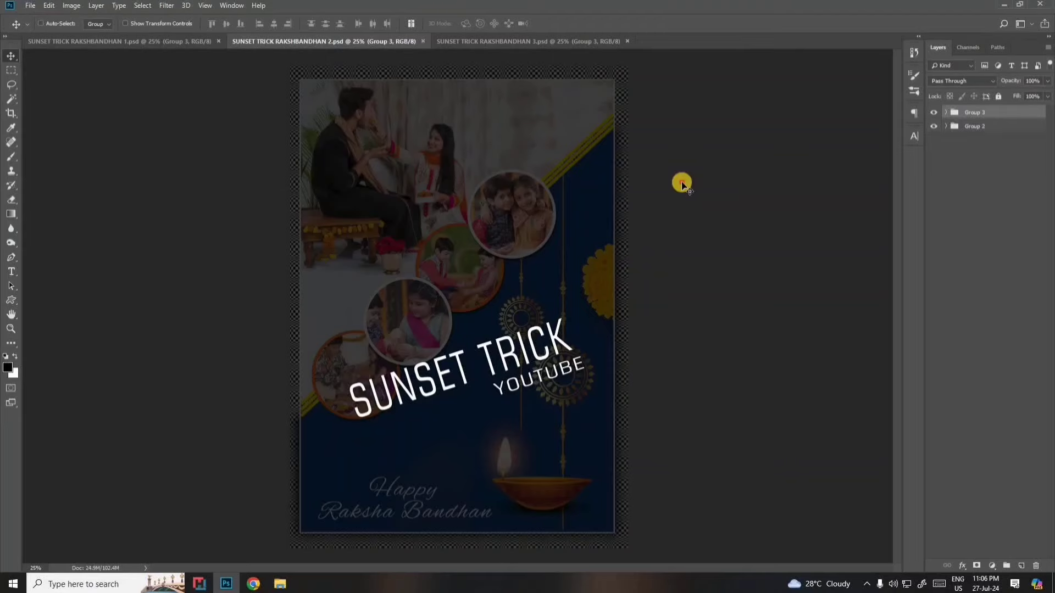
pyautogui.click(45, 41)
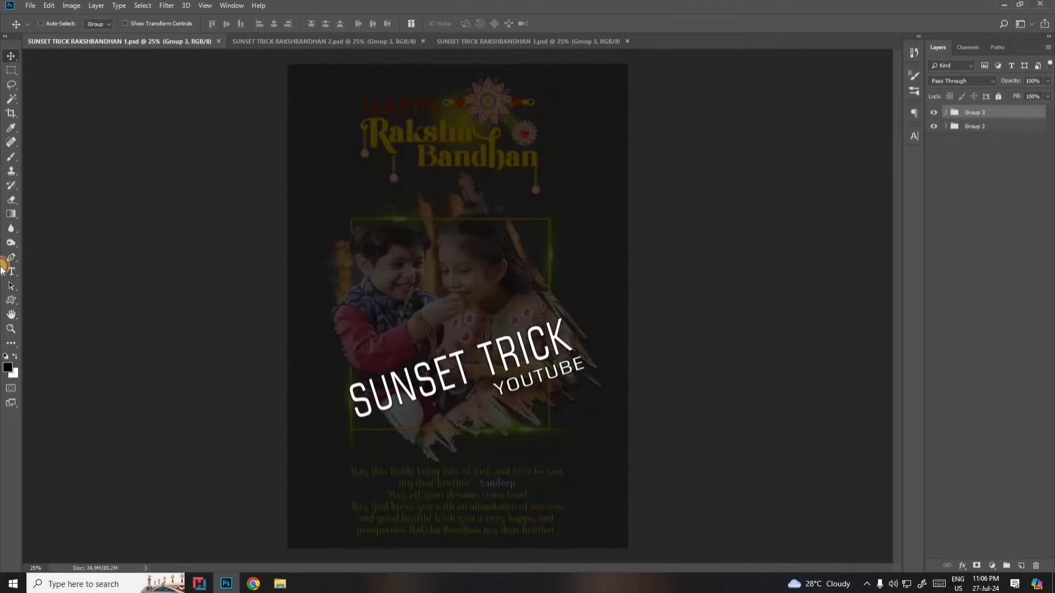
# Check the watermark and artwork groups' visibility, then delete the SUNSET TRICK watermark group.
pyautogui.click(933, 113)
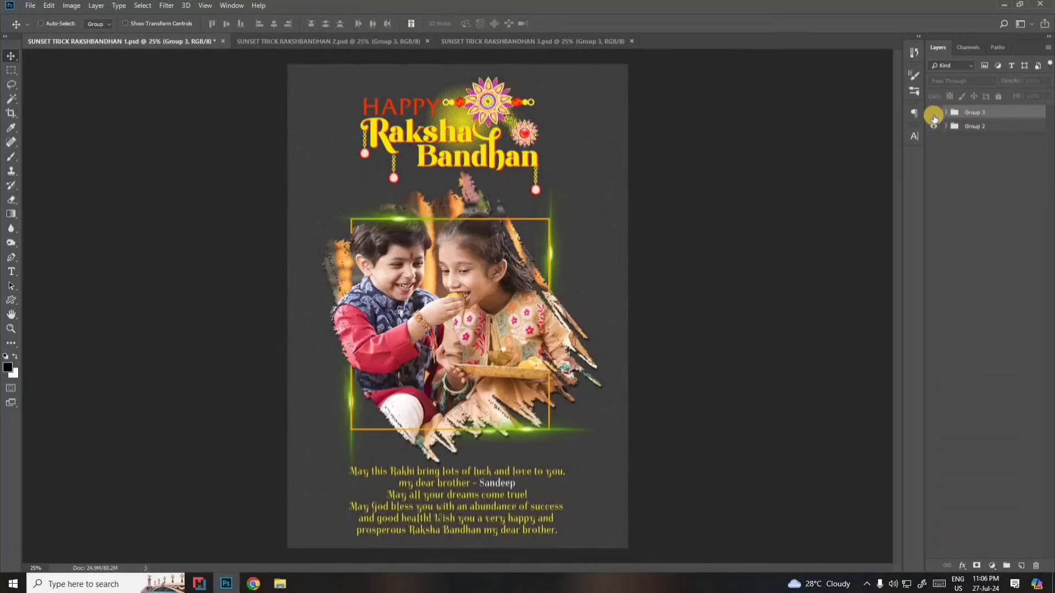
pyautogui.click(934, 125)
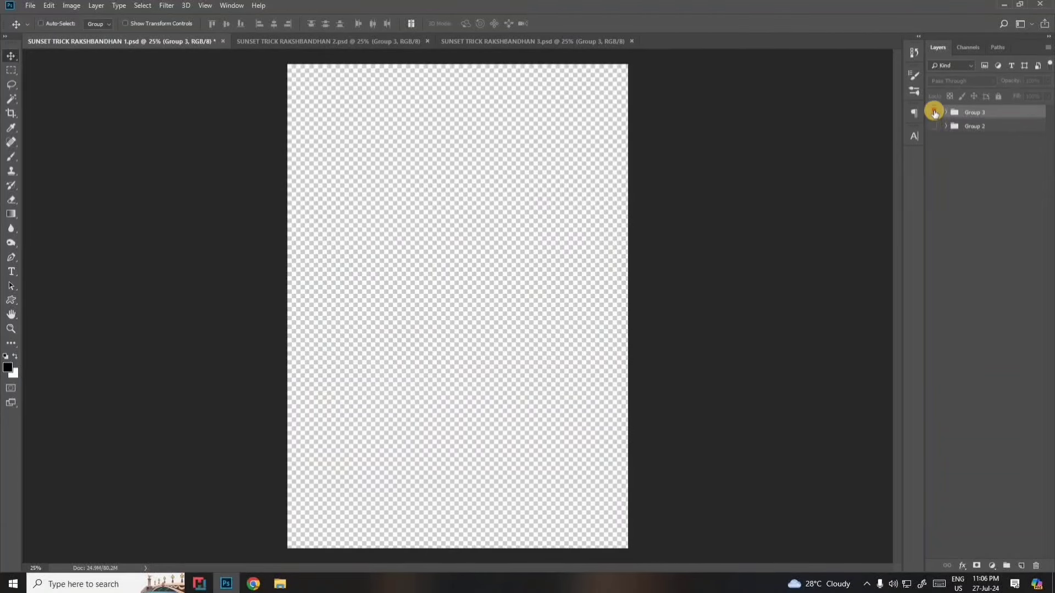
pyautogui.click(934, 113)
pyautogui.click(933, 127)
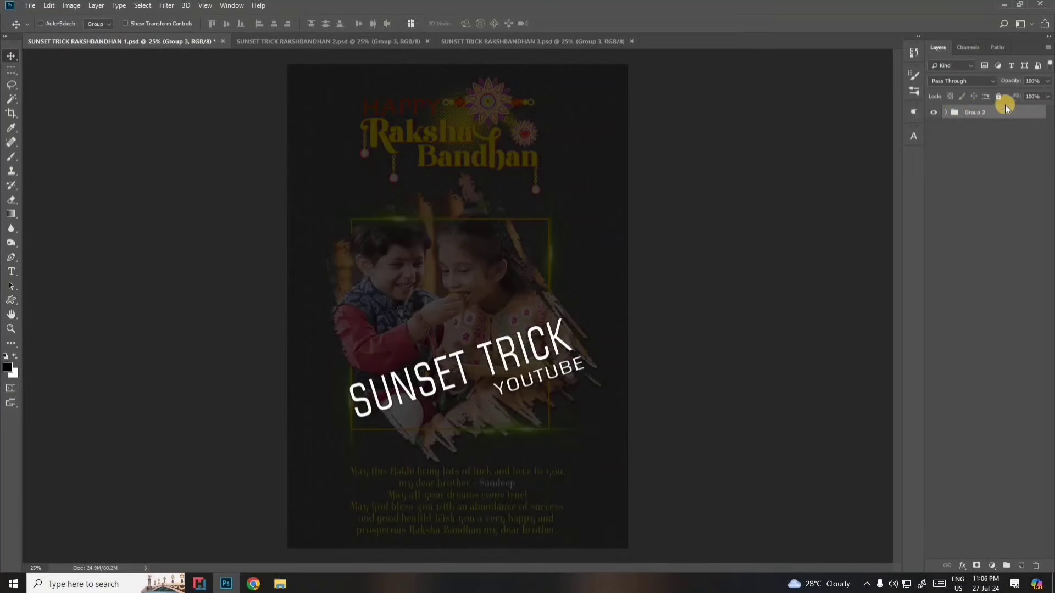
pyautogui.hotkey('ctrl', 'z')
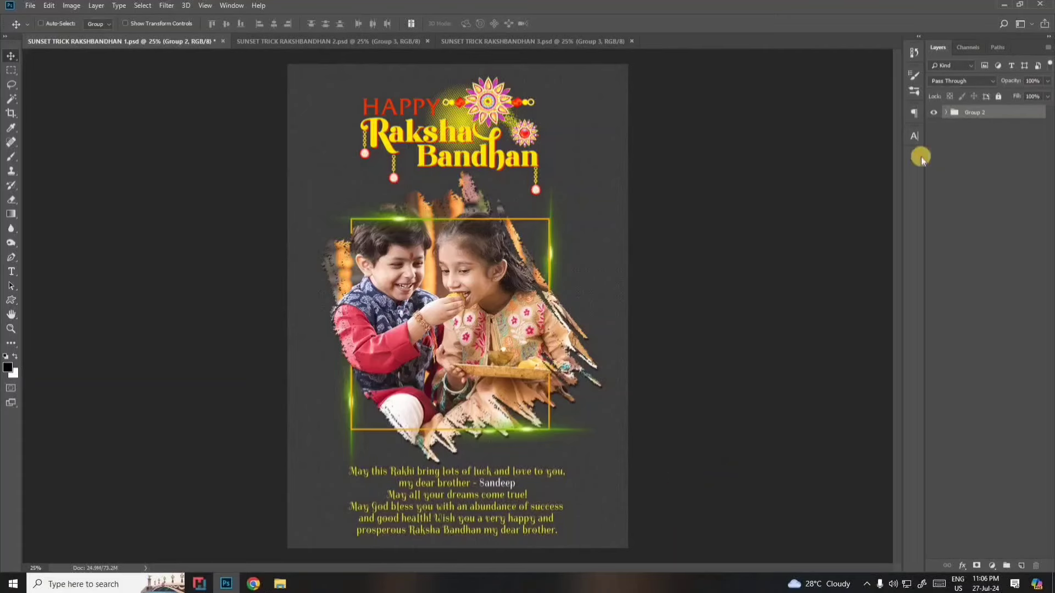
# Expand Group 2 and select its dark background layer.
pyautogui.click(946, 112)
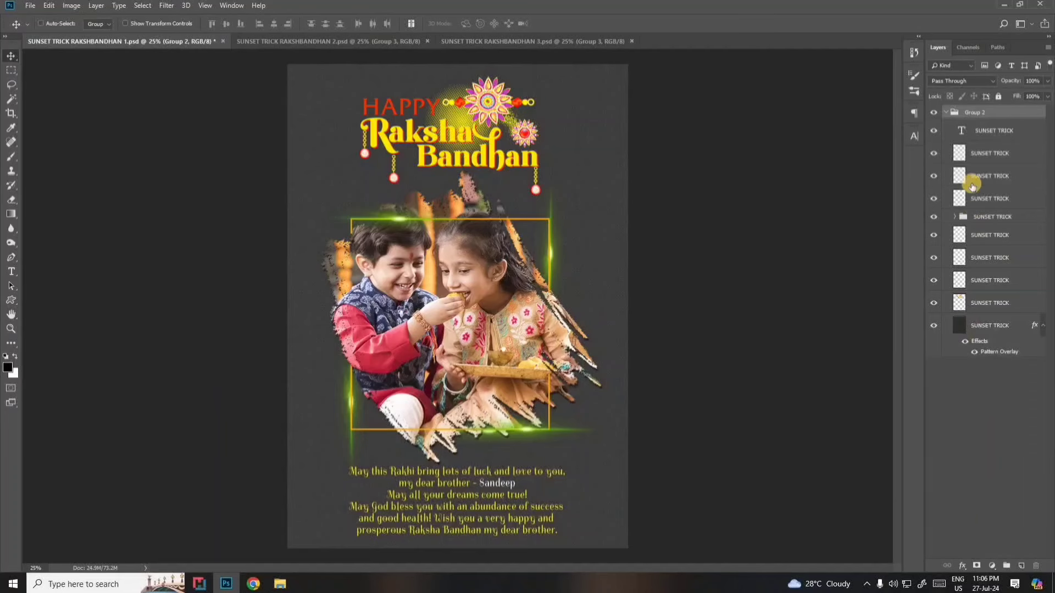
pyautogui.click(935, 328)
pyautogui.click(935, 327)
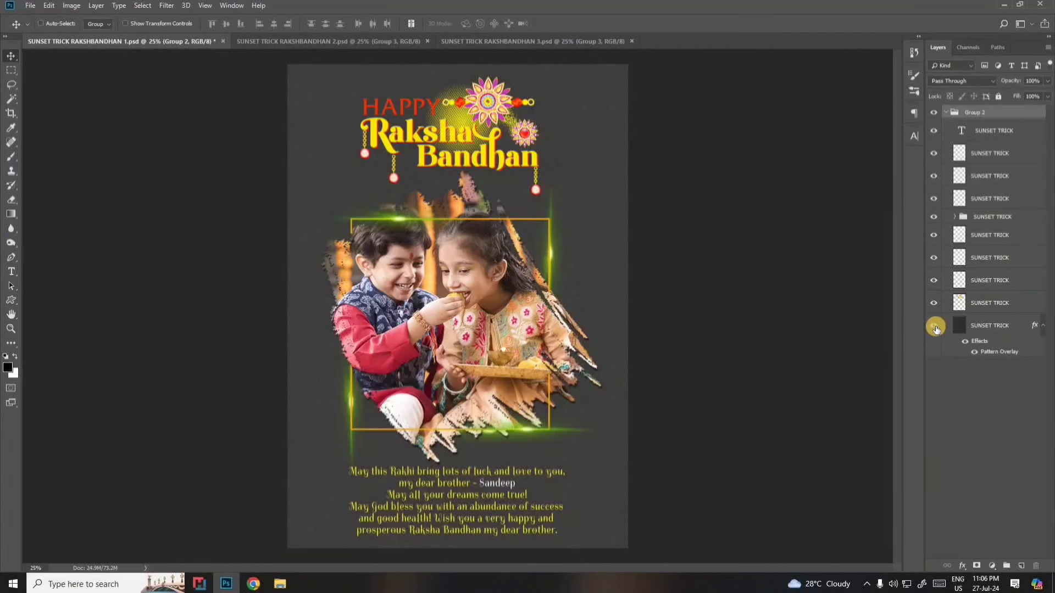
pyautogui.click(1006, 325)
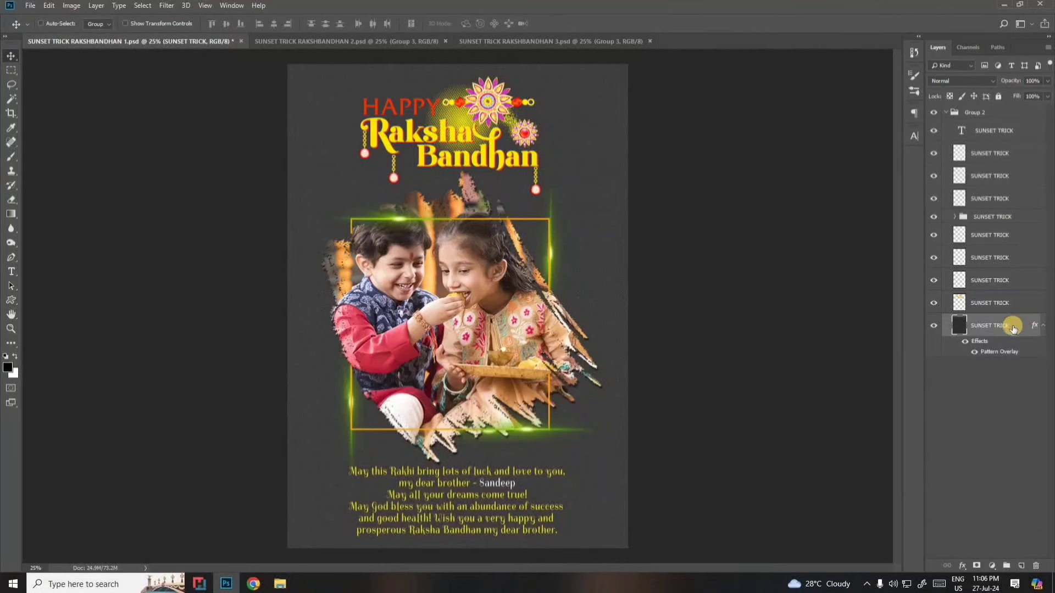
# Zoom out to the whole poster and open the background layer's Layer Style settings.
pyautogui.scroll(3, 519, 324)
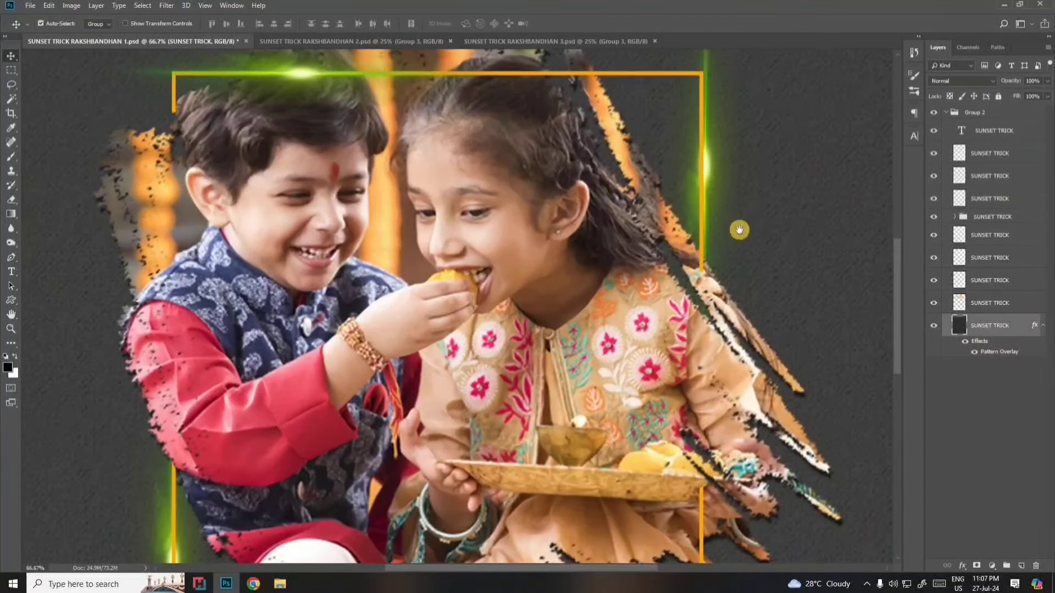
pyautogui.moveTo(737, 228); pyautogui.dragTo(435, 490)
pyautogui.scroll(5, 525, 320)
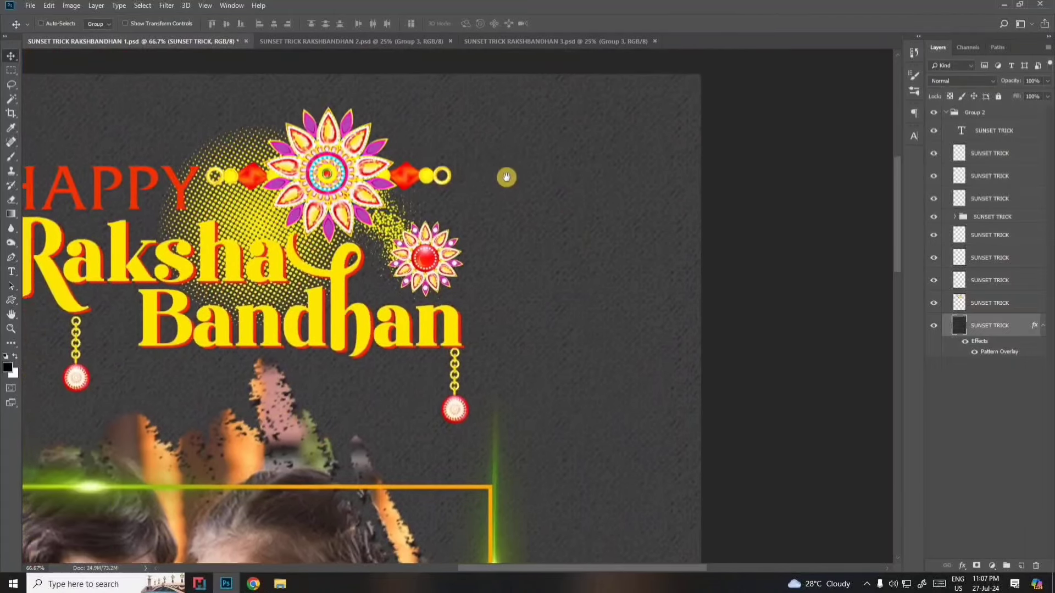
pyautogui.hscroll(-5, 627, 172)
pyautogui.hscroll(-5, 407, 370)
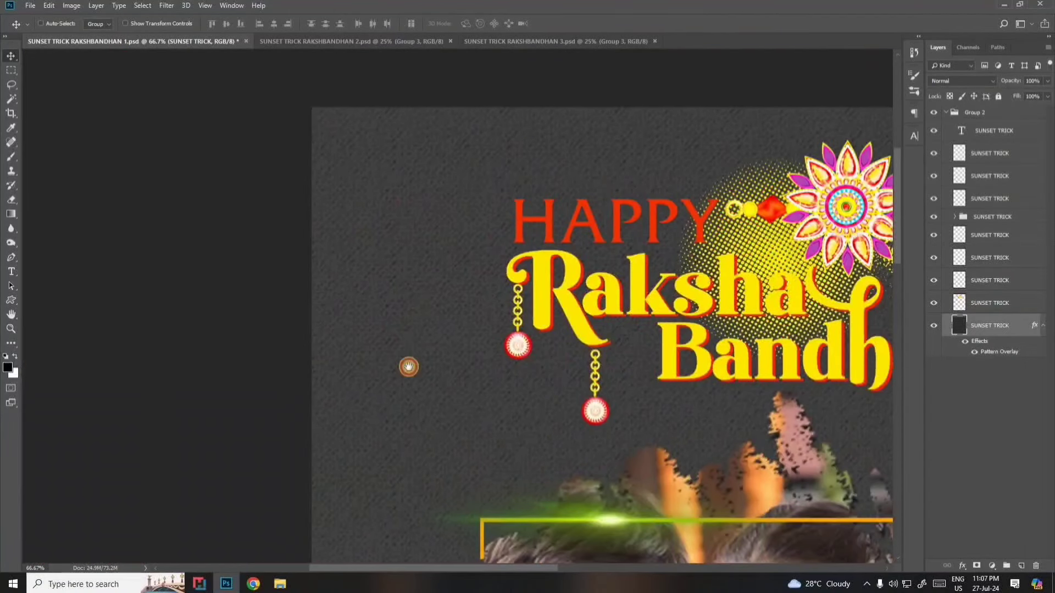
pyautogui.scroll(-3, 377, 311)
pyautogui.hotkey('ctrl', '-')
pyautogui.hotkey('ctrl', '-')
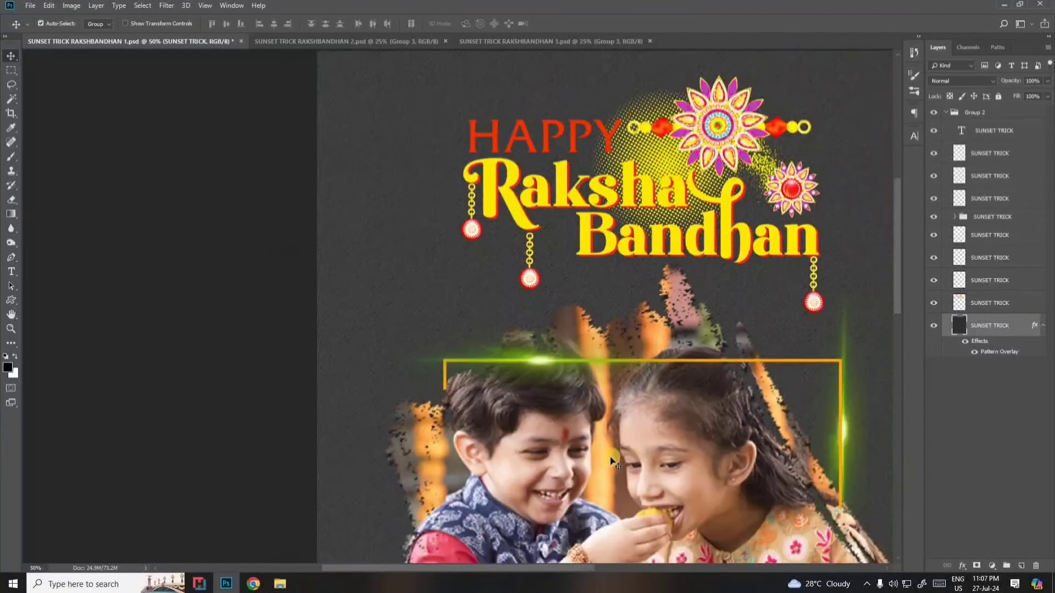
pyautogui.hotkey('ctrl', '-')
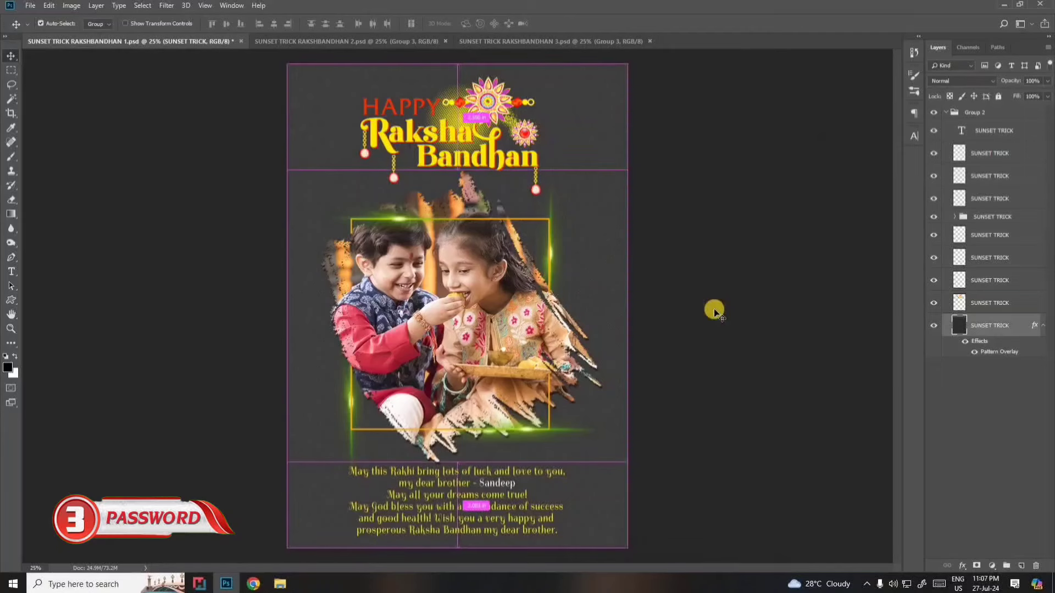
pyautogui.doubleClick(1019, 336)
pyautogui.moveTo(266, 296); pyautogui.dragTo(789, 287)
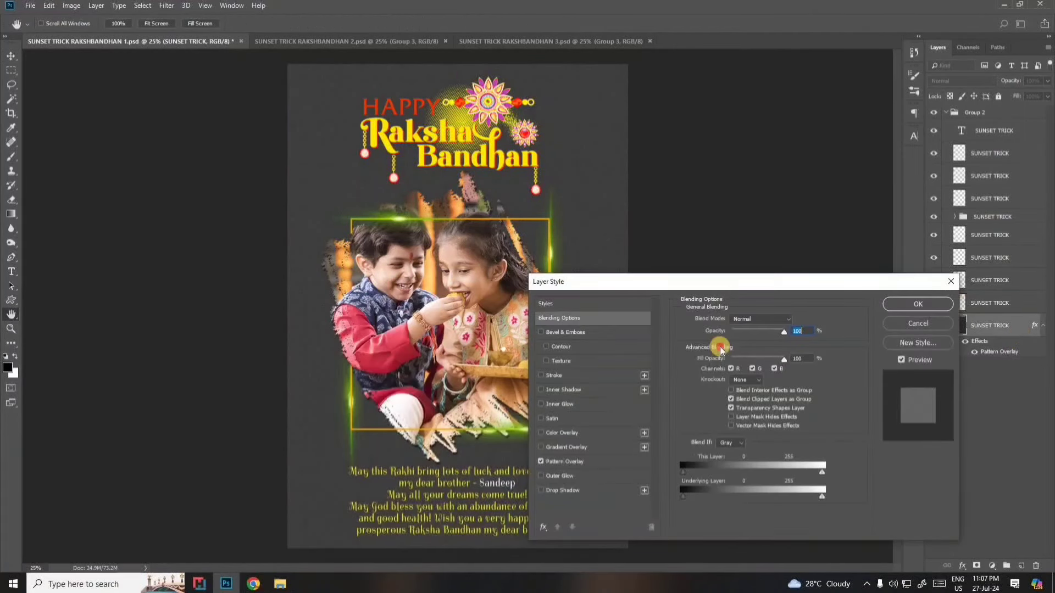
# Try a polka-dot Pattern Overlay, adjusting its opacity and scale, then fade it nearly invisible.
pyautogui.click(593, 461)
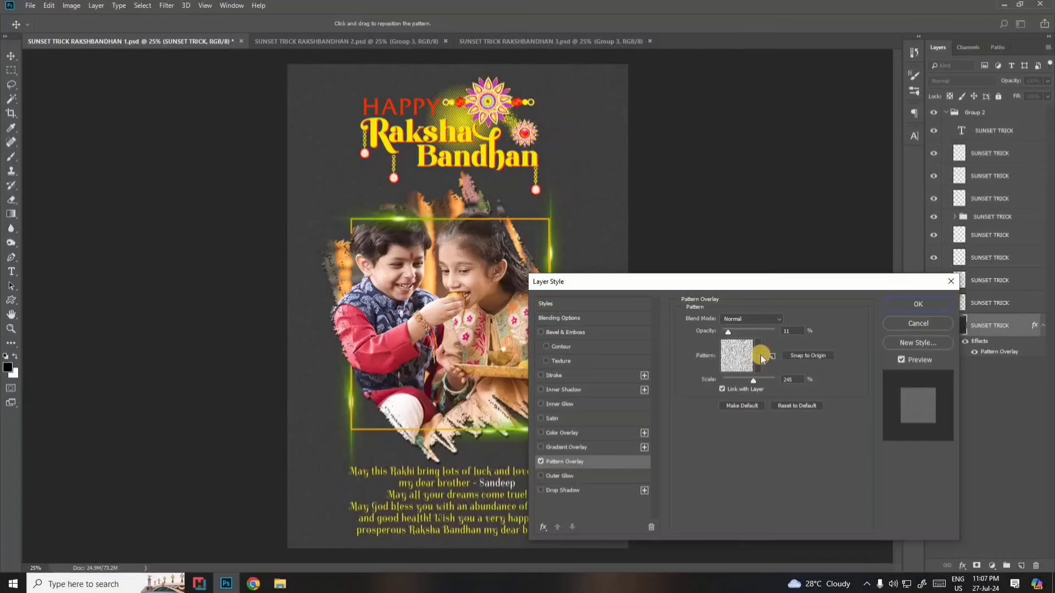
pyautogui.click(761, 358)
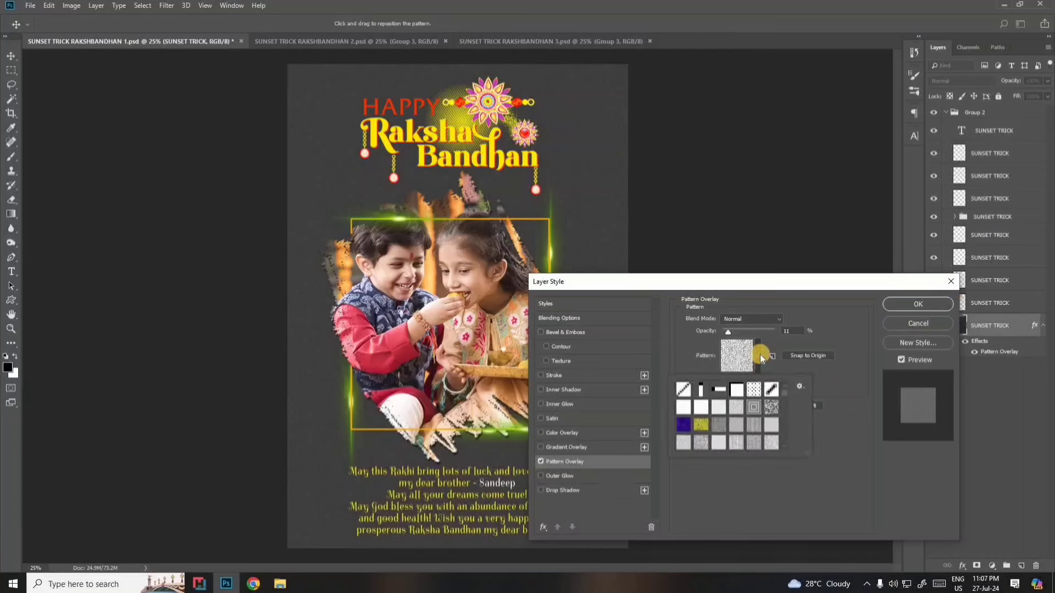
pyautogui.click(754, 390)
pyautogui.click(728, 336)
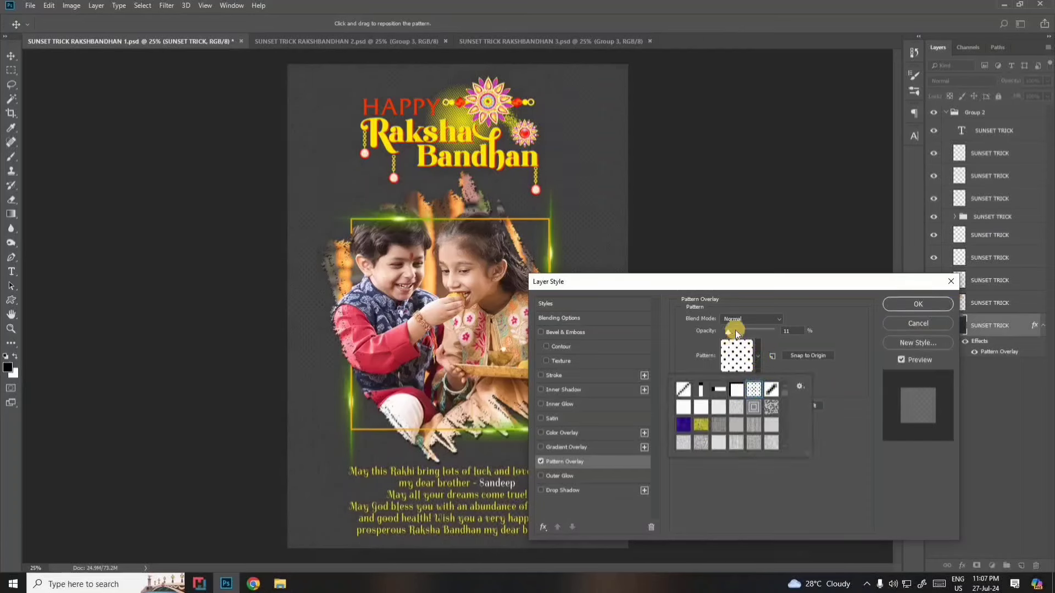
pyautogui.click(736, 334)
pyautogui.moveTo(739, 333); pyautogui.dragTo(743, 331)
pyautogui.moveTo(753, 381); pyautogui.dragTo(758, 383)
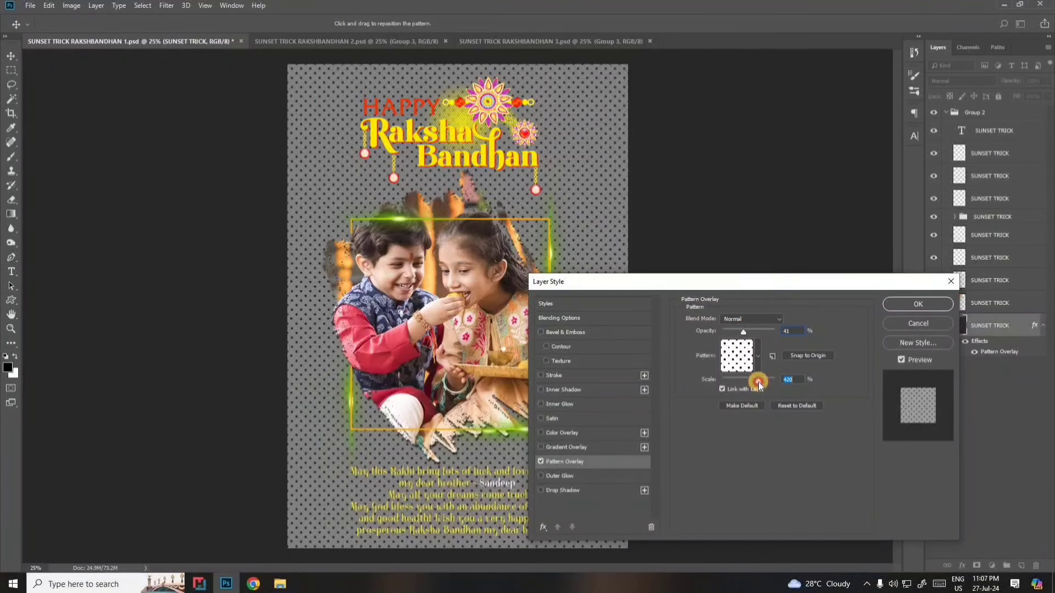
pyautogui.moveTo(742, 333); pyautogui.dragTo(724, 335)
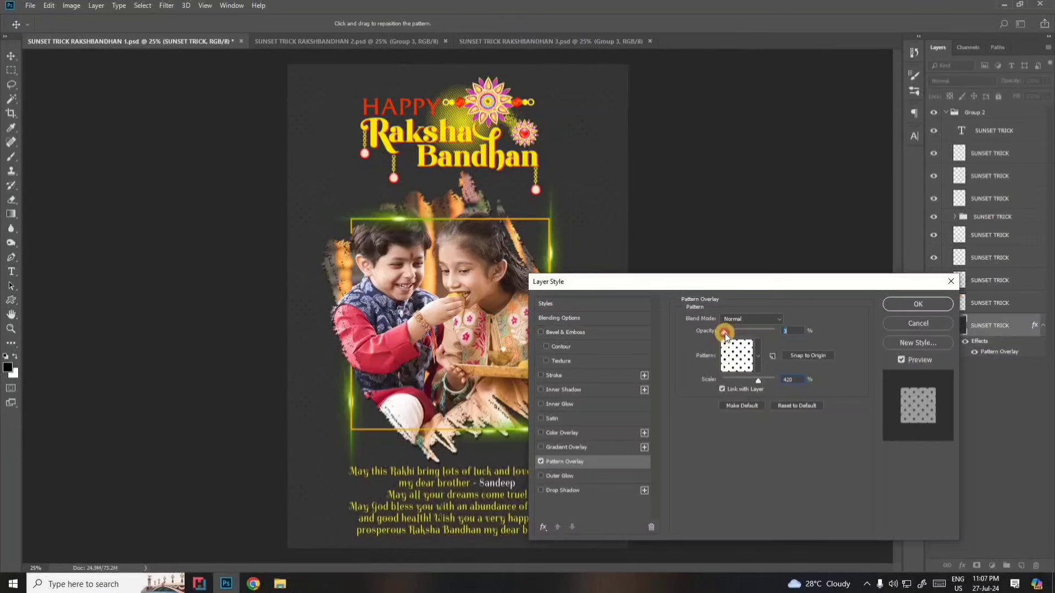
# Switch the overlay to the yellow texture pattern and raise its opacity.
pyautogui.click(756, 356)
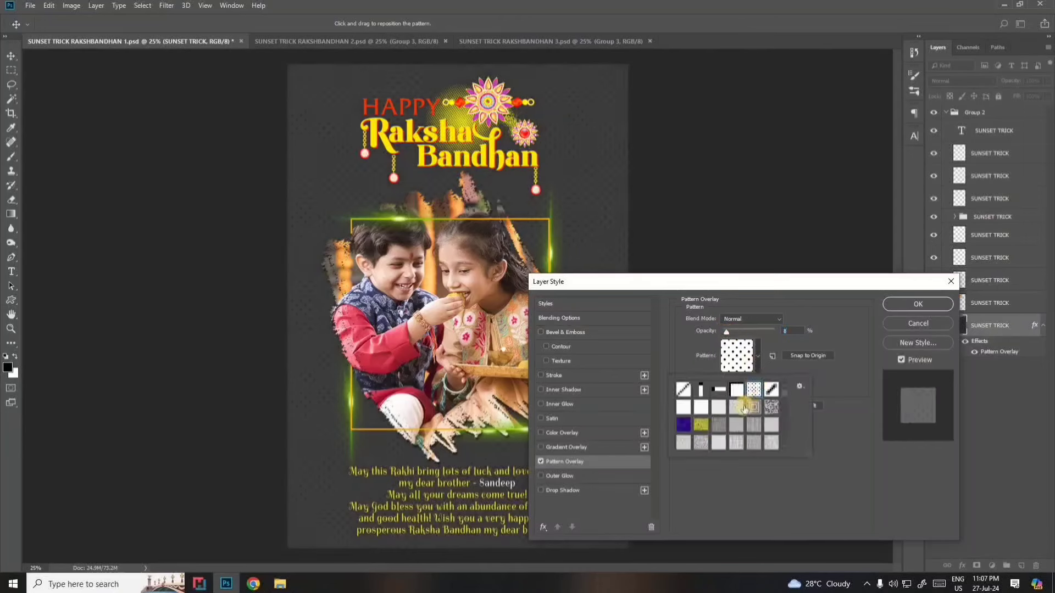
pyautogui.click(737, 425)
pyautogui.click(700, 425)
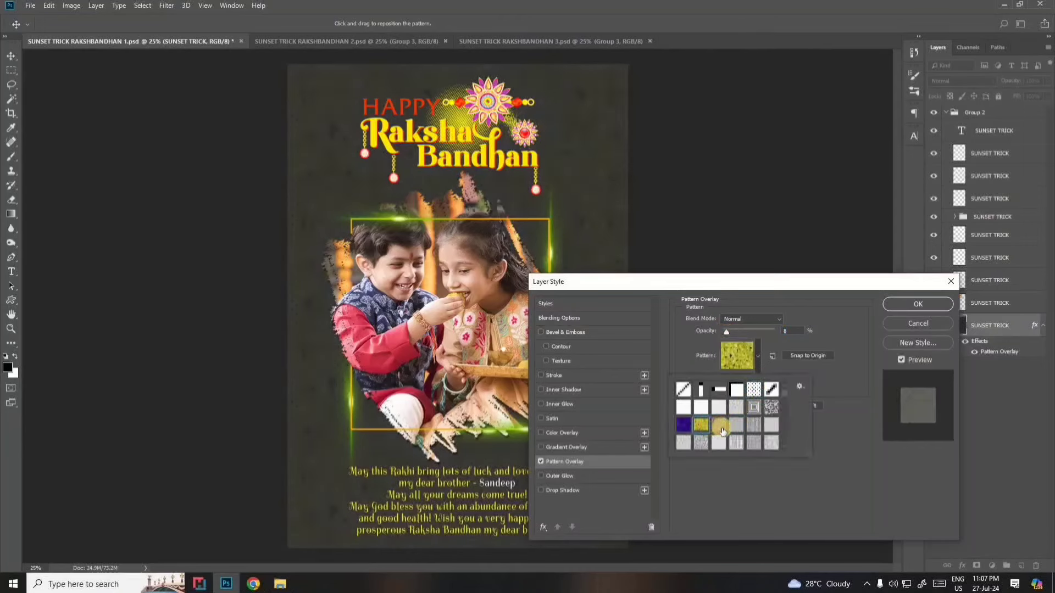
pyautogui.click(726, 431)
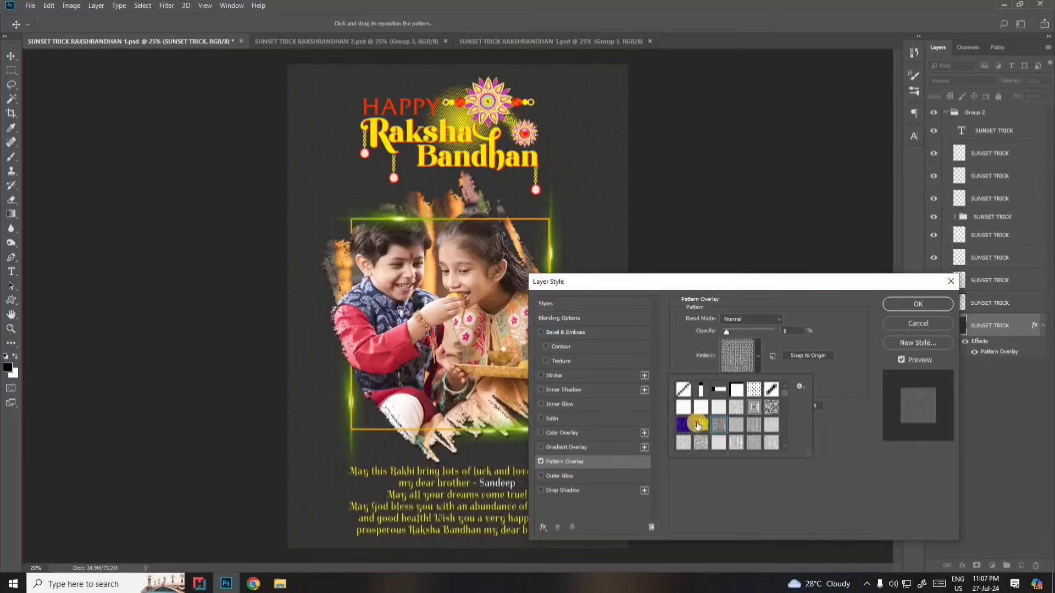
pyautogui.click(700, 424)
pyautogui.moveTo(721, 286); pyautogui.dragTo(836, 218)
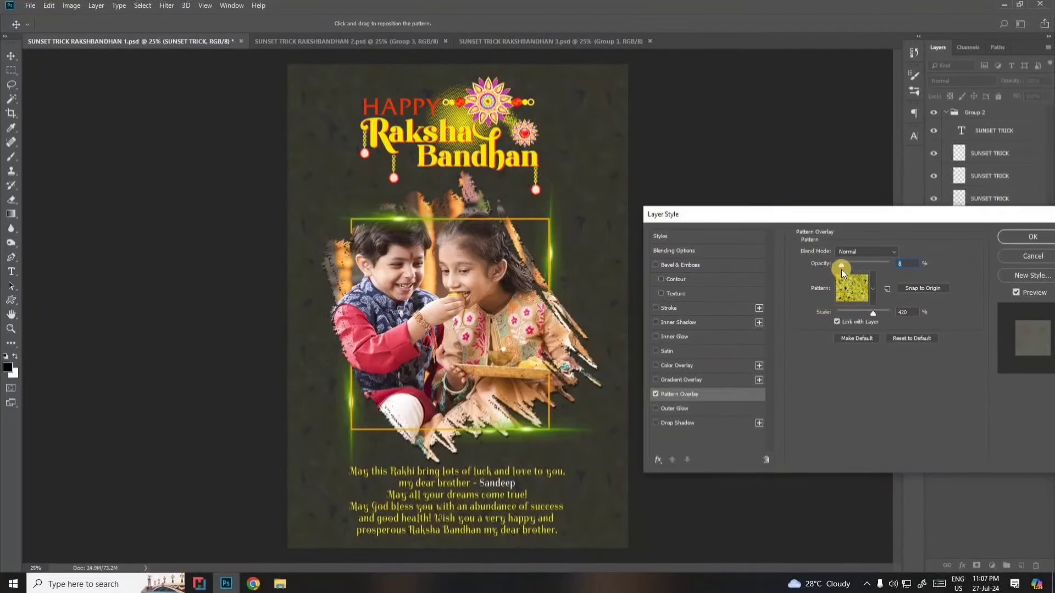
pyautogui.moveTo(842, 266)
pyautogui.mouseDown()
pyautogui.moveTo(853, 266)
pyautogui.moveTo(847, 274)
pyautogui.mouseUp()
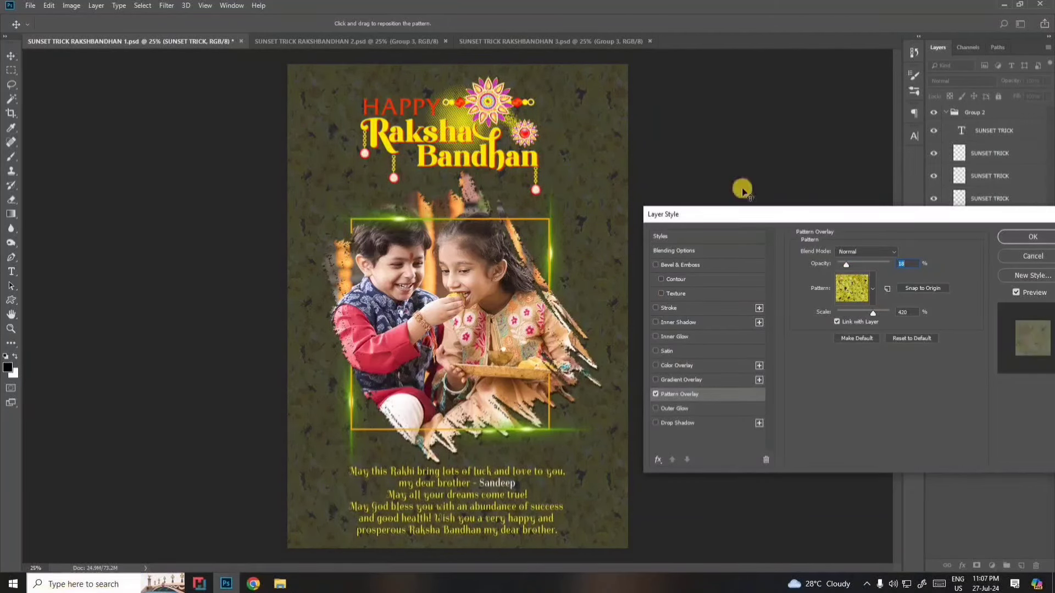
pyautogui.moveTo(917, 209); pyautogui.dragTo(896, 177)
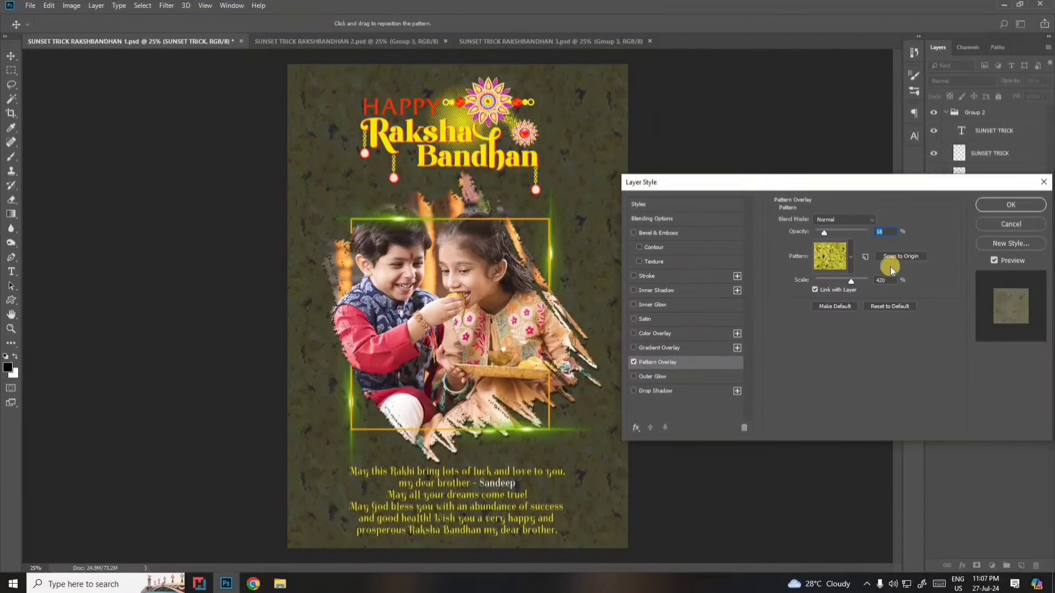
# Replace it with the grey crumpled texture pattern and confirm the layer style.
pyautogui.click(852, 255)
pyautogui.click(863, 307)
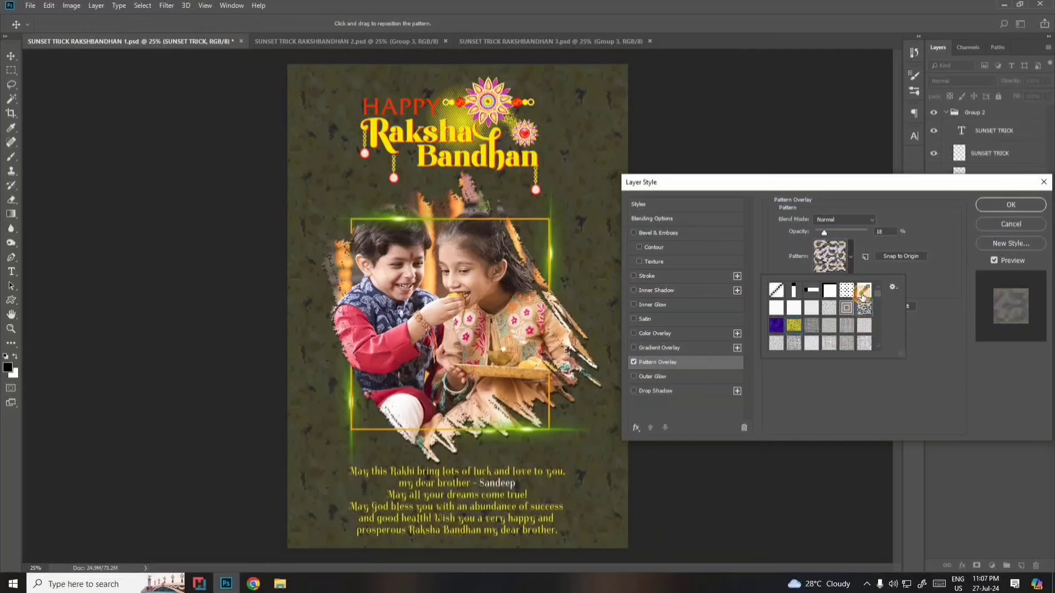
pyautogui.click(862, 295)
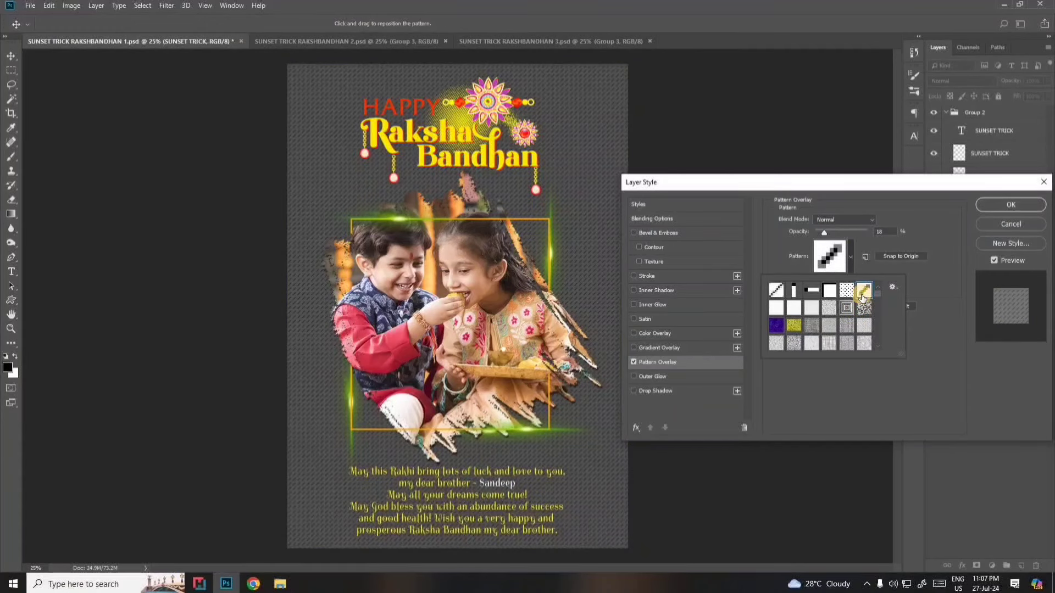
pyautogui.click(861, 339)
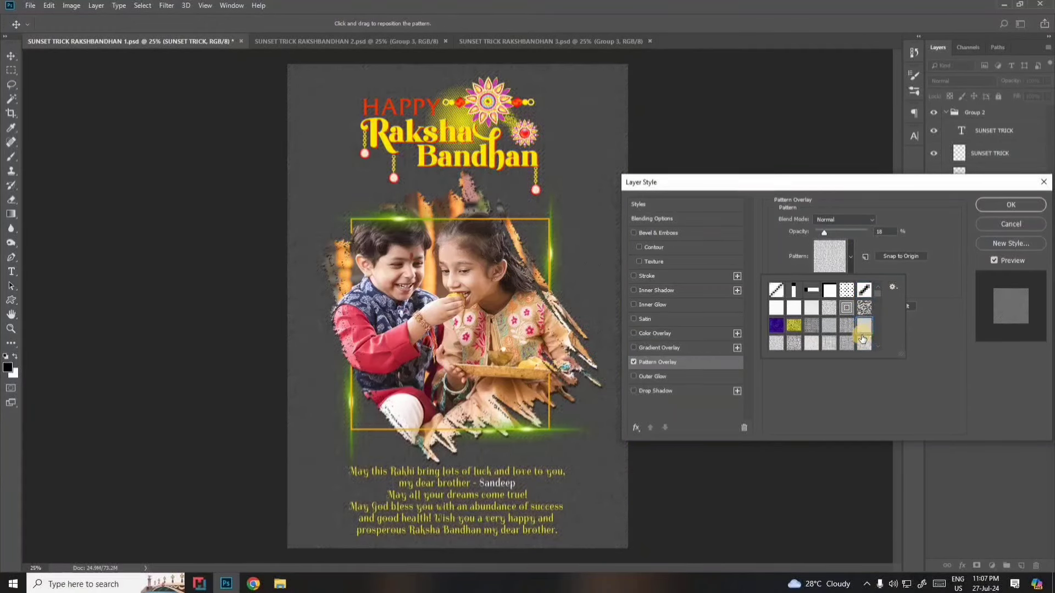
pyautogui.click(863, 340)
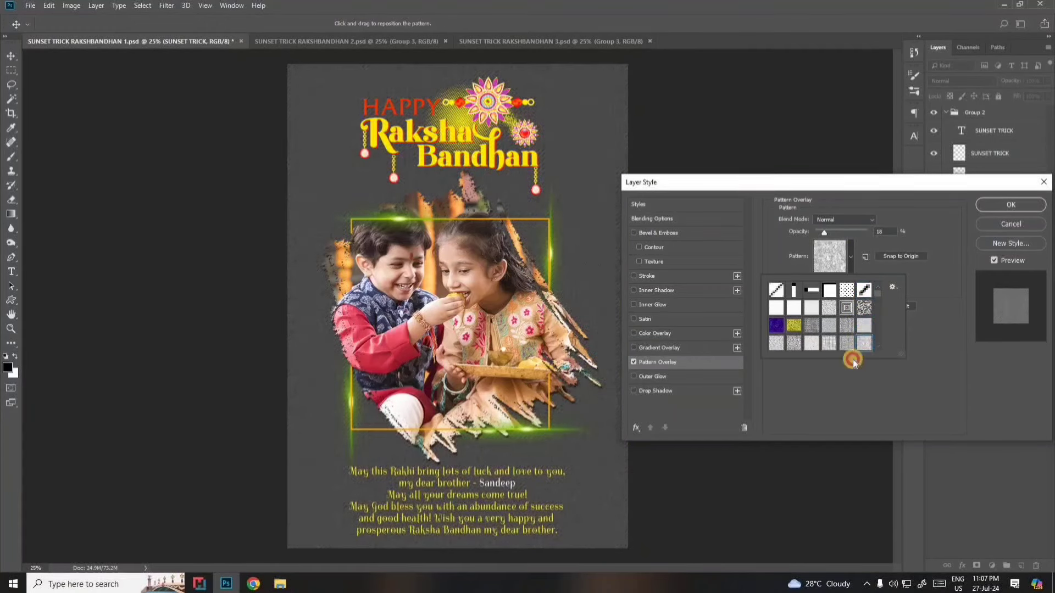
pyautogui.click(992, 213)
# Inspect the textured background, then hide the Pattern Overlay effect.
pyautogui.hotkey('ctrl', '+')
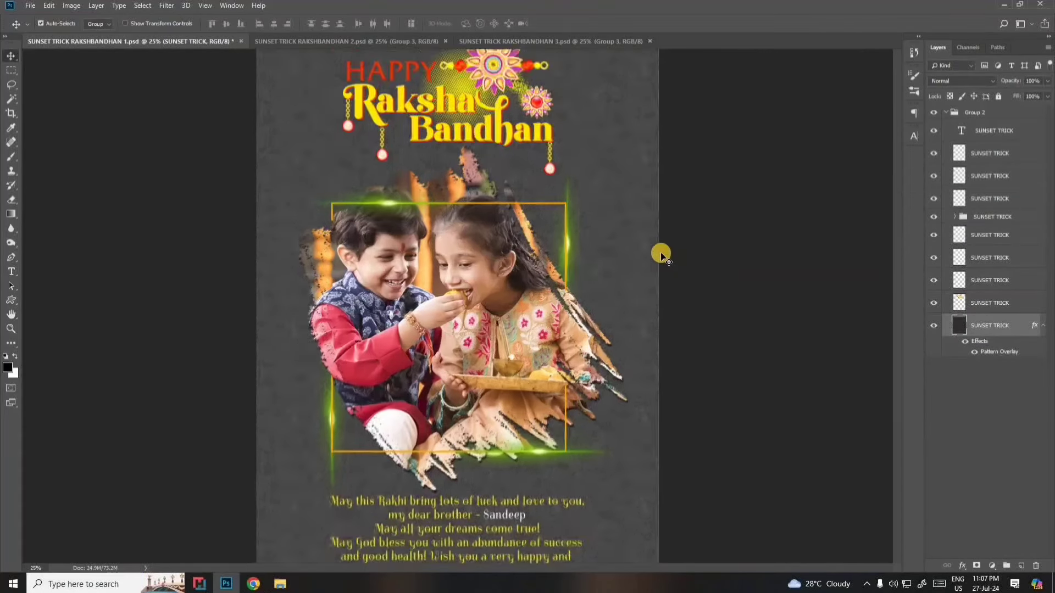
pyautogui.hotkey('ctrl', '-')
pyautogui.hotkey('ctrl', '-')
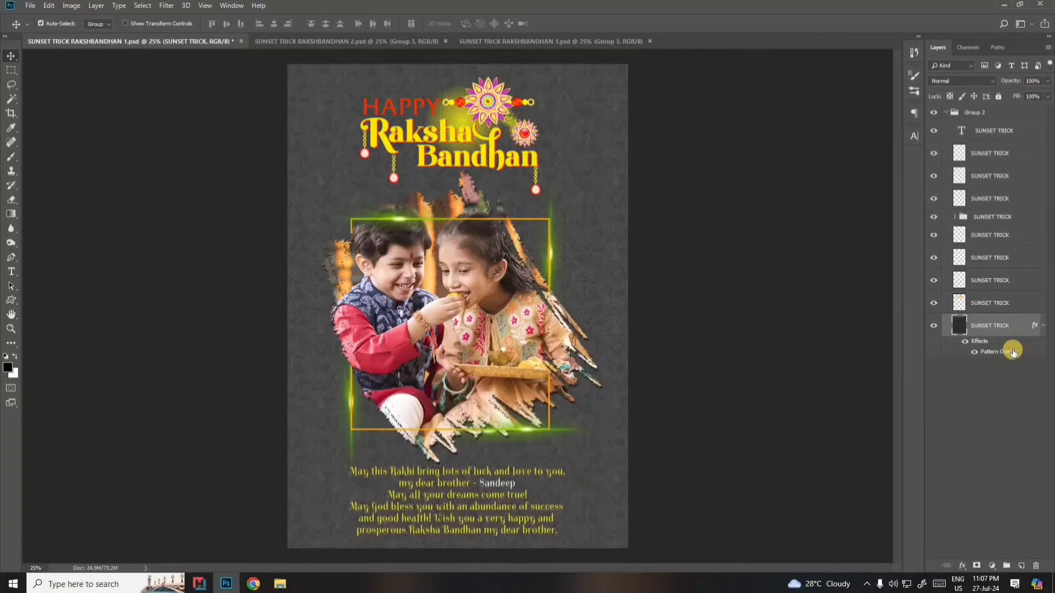
pyautogui.click(974, 352)
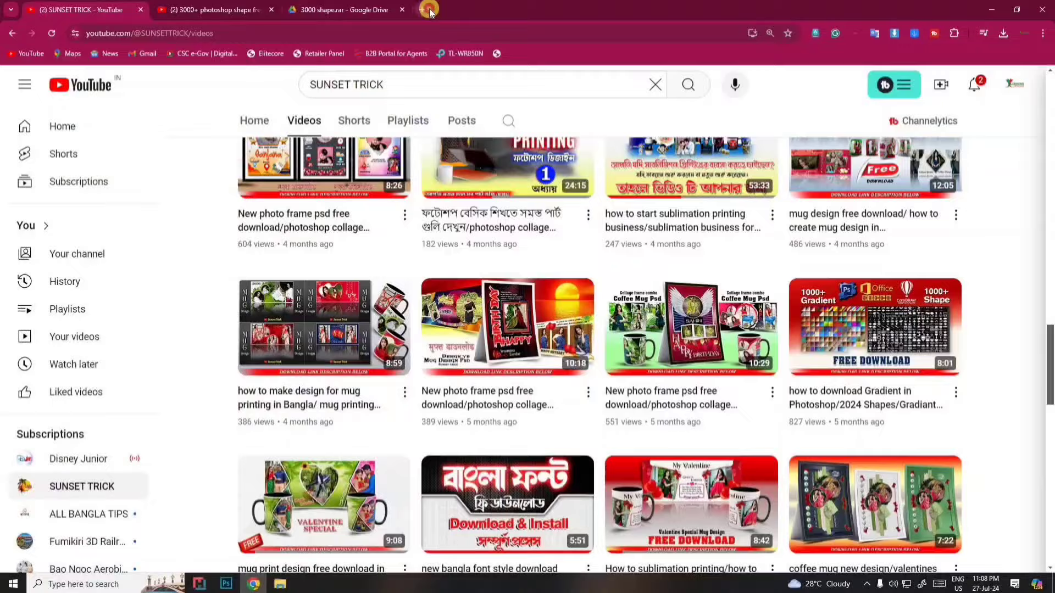
# Search Google Images for 'background' in a new Chrome tab.
pyautogui.click(429, 10)
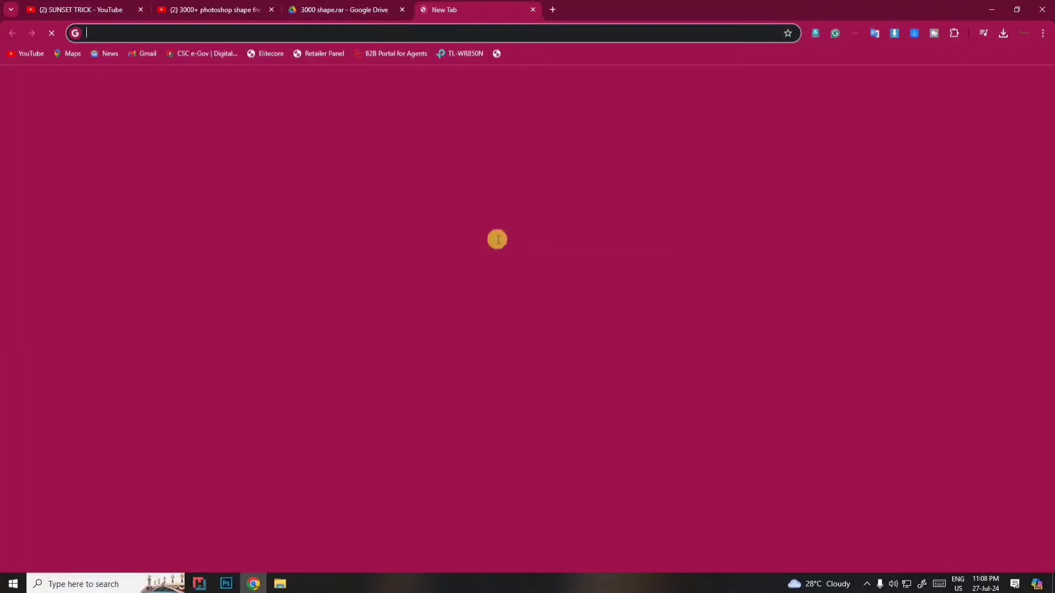
pyautogui.click(499, 240)
pyautogui.write('AC')
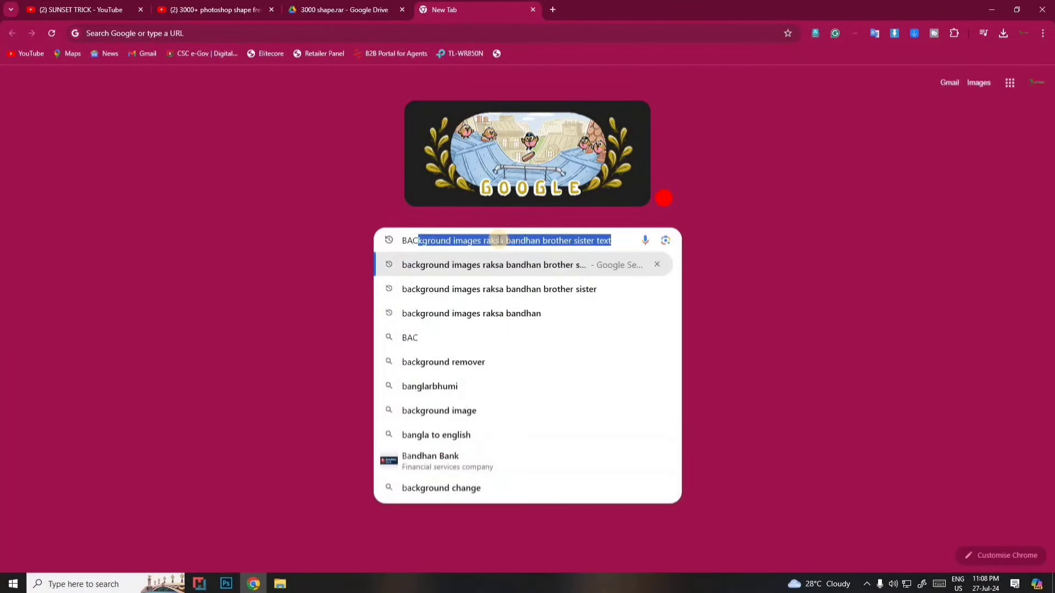
pyautogui.write('KGROUND')
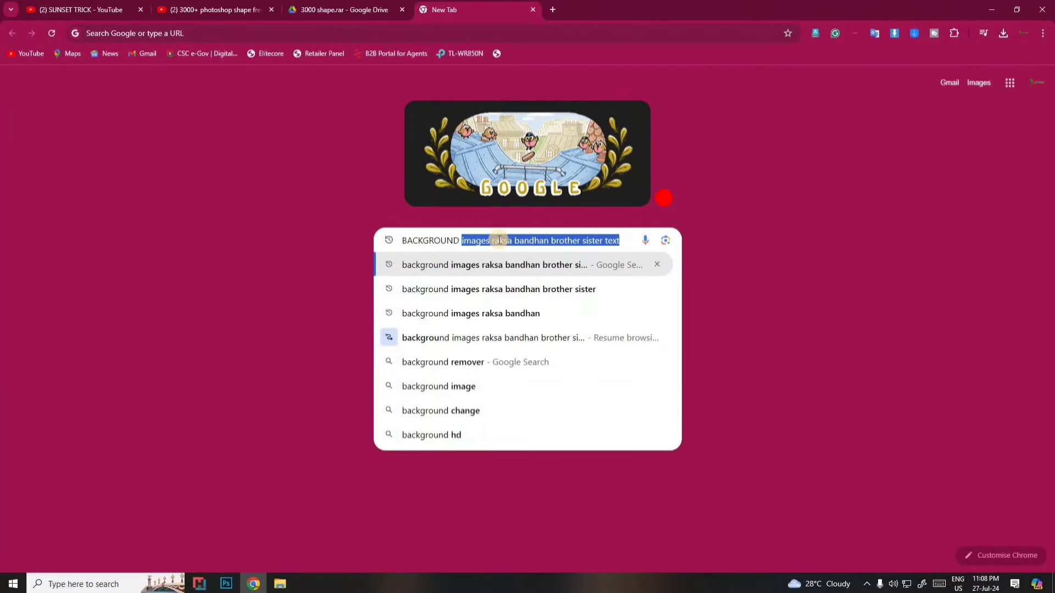
pyautogui.press('Return')
pyautogui.click(179, 140)
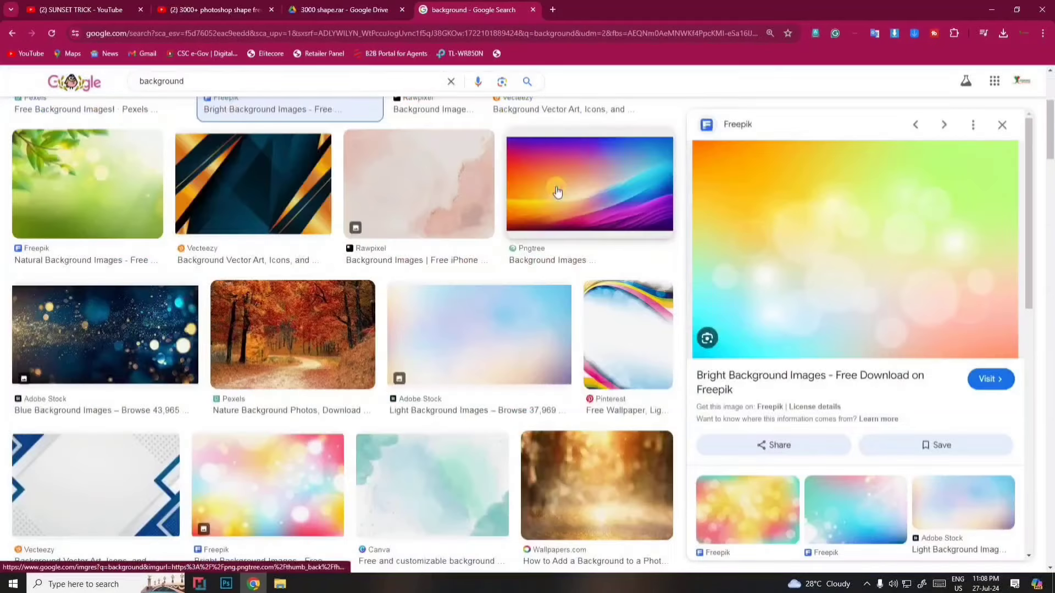
# Copy a colourful Wallpapers.com background image from the results.
pyautogui.click(557, 190)
pyautogui.rightClick(785, 221)
pyautogui.click(967, 490)
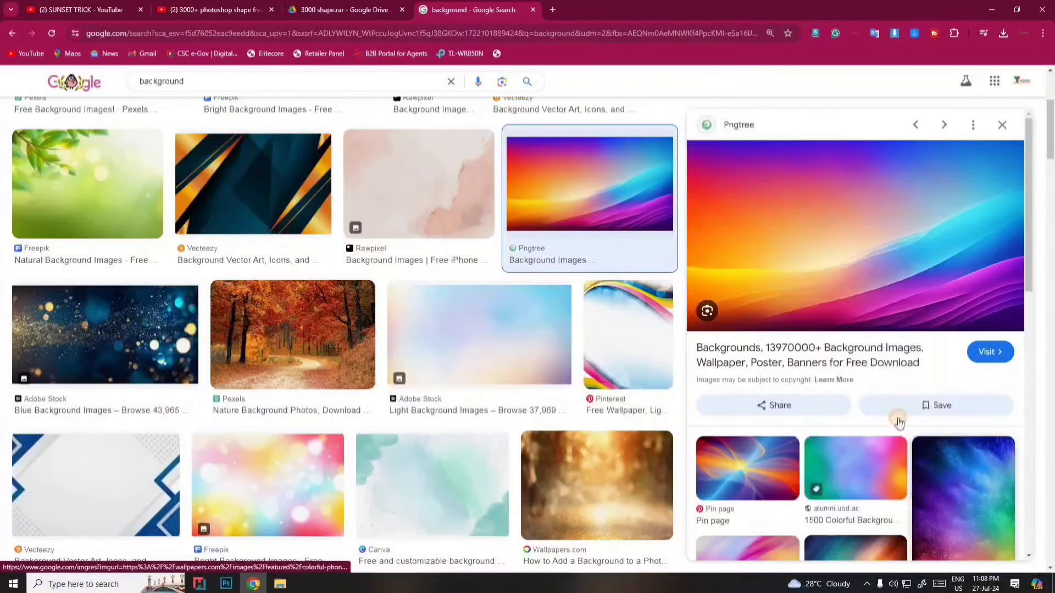
pyautogui.rightClick(828, 246)
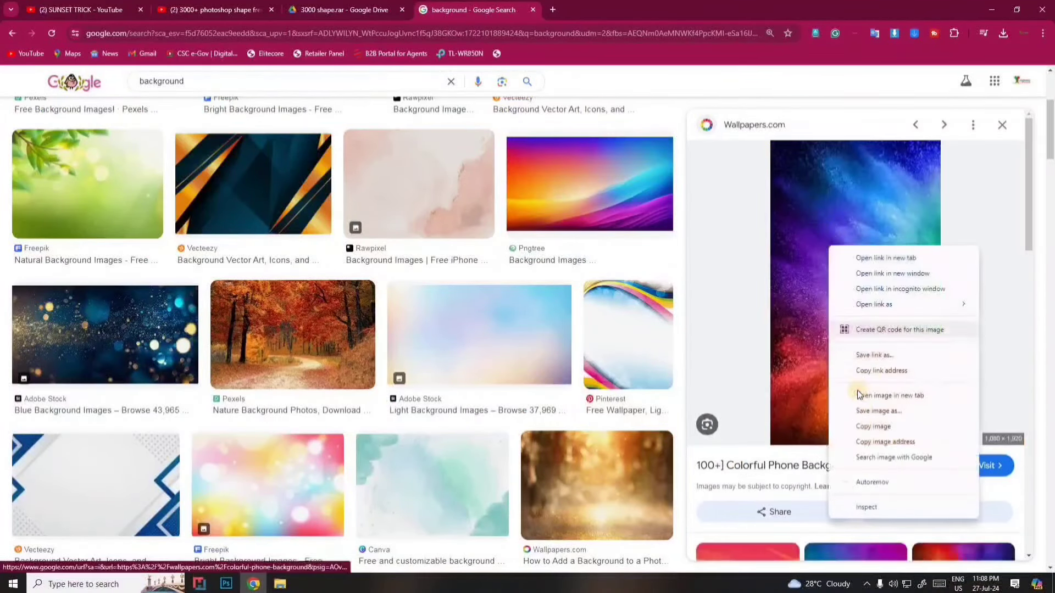
pyautogui.click(871, 426)
pyautogui.click(225, 583)
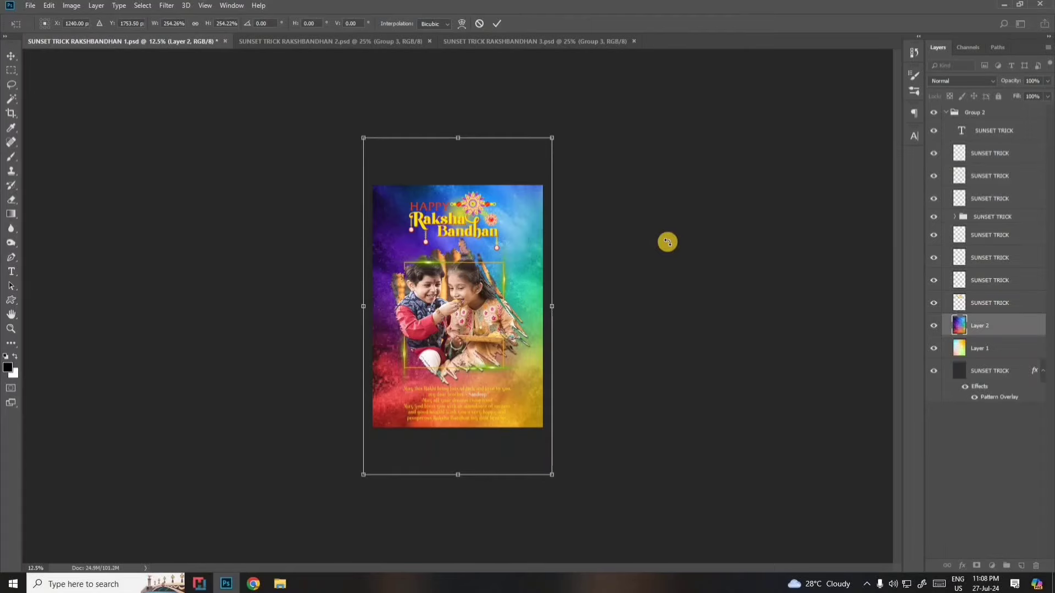
# Scale the pasted colourful image with Free Transform to cover the poster.
pyautogui.hotkey('ctrl', '+')
pyautogui.hotkey('ctrl', '-')
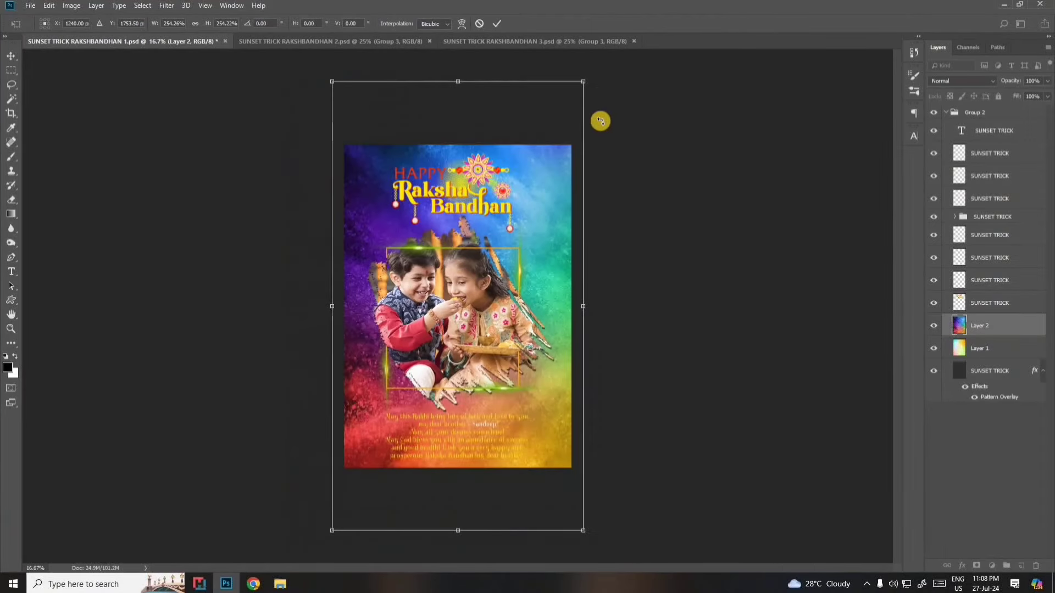
pyautogui.moveTo(580, 86); pyautogui.dragTo(573, 92)
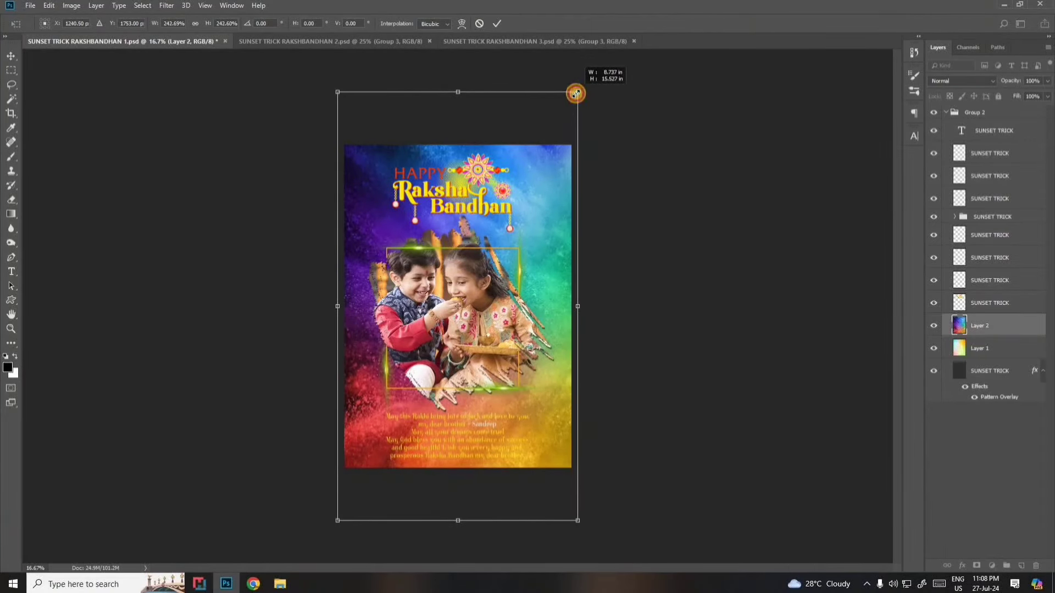
pyautogui.press('Return')
pyautogui.hotkey('ctrl', '+')
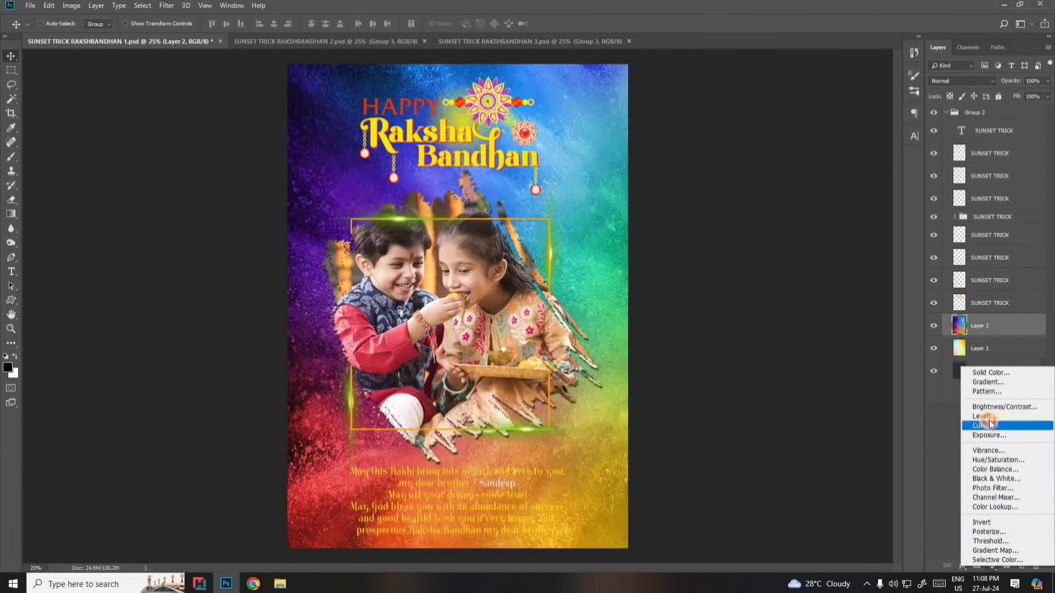
# Add a Levels adjustment clipped to Layer 2 and drag the black slider right to darken it.
pyautogui.click(990, 414)
pyautogui.click(639, 448)
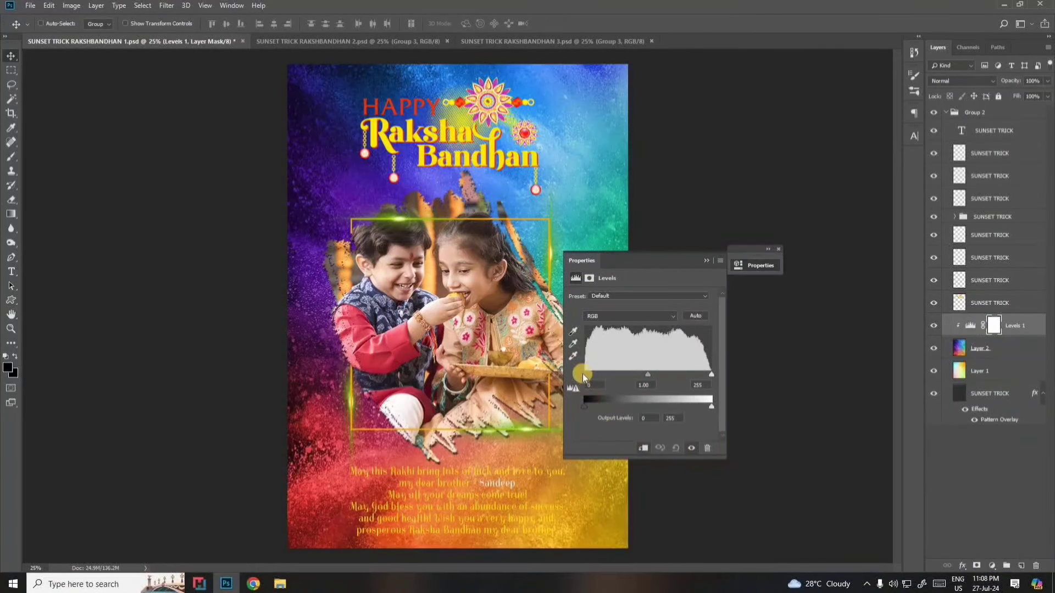
pyautogui.moveTo(583, 374)
pyautogui.mouseDown()
pyautogui.moveTo(672, 378)
pyautogui.moveTo(657, 377)
pyautogui.mouseUp()
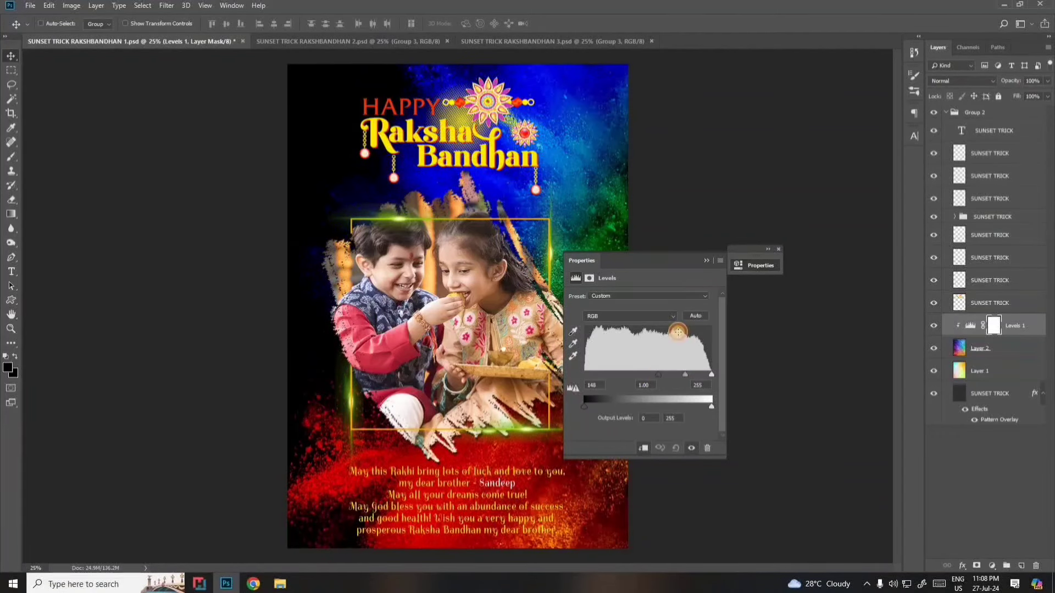
pyautogui.click(709, 259)
# Merge Layer 2 and its Levels 1 adjustment into a single background layer.
pyautogui.hotkey('ctrl', '-')
pyautogui.hotkey('ctrl', '-')
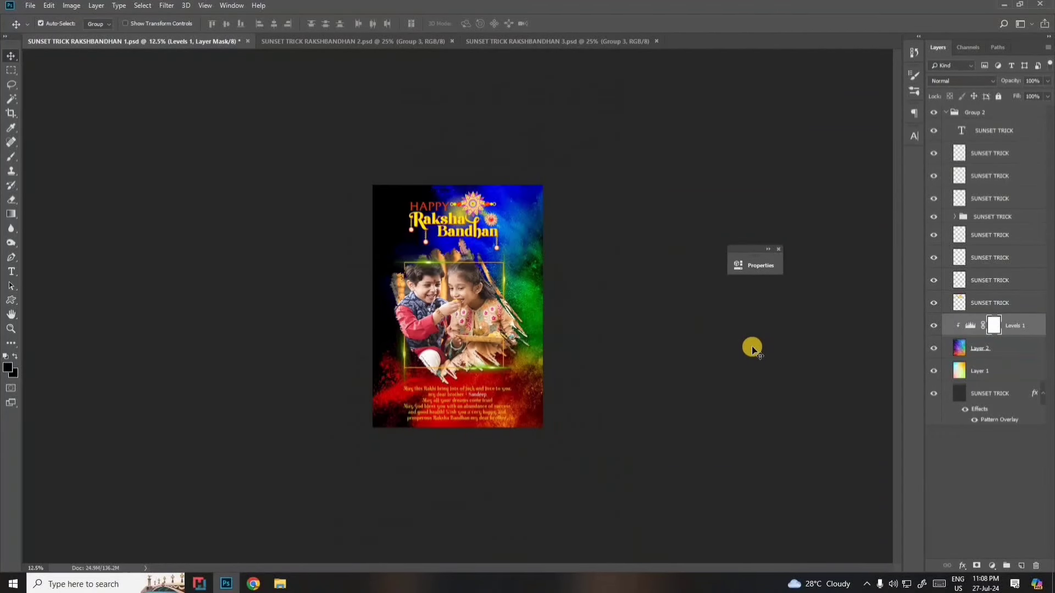
pyautogui.hotkey('ctrl', '+')
pyautogui.click(167, 5)
pyautogui.moveTo(198, 130)
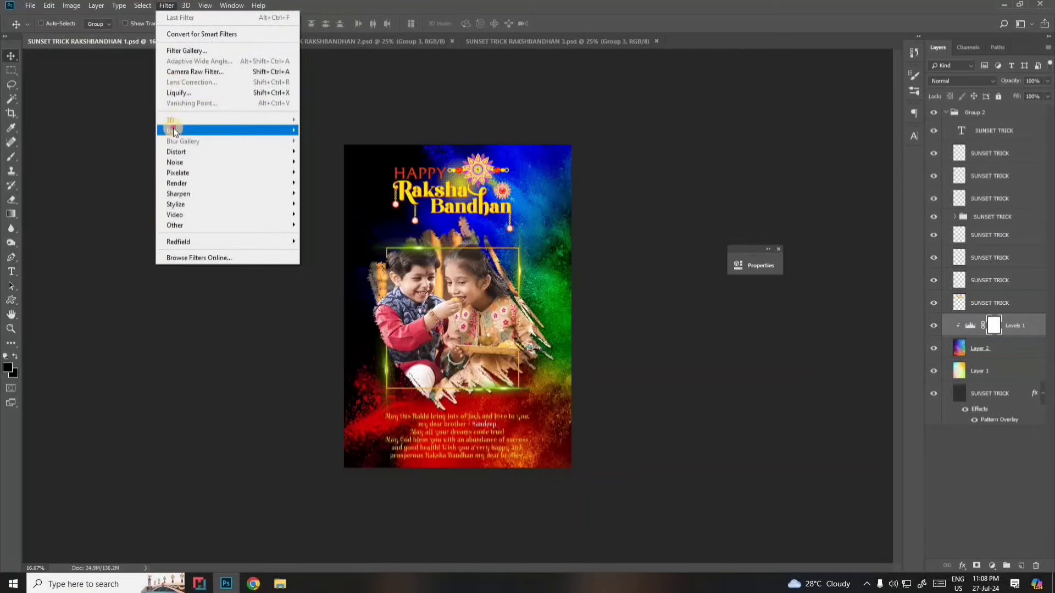
pyautogui.click(1012, 346)
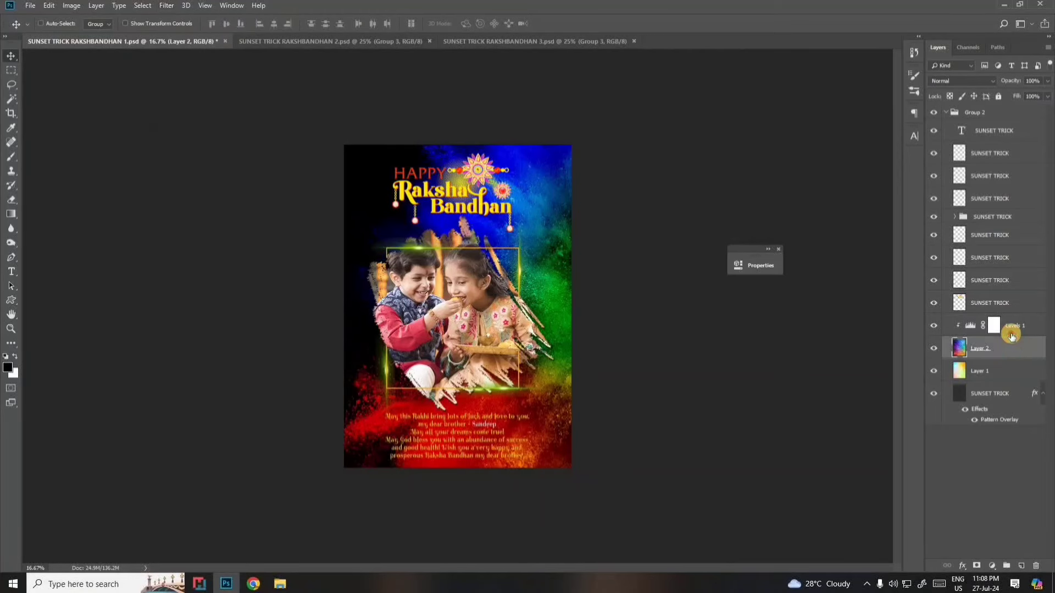
pyautogui.hotkey('ctrl', 'e')
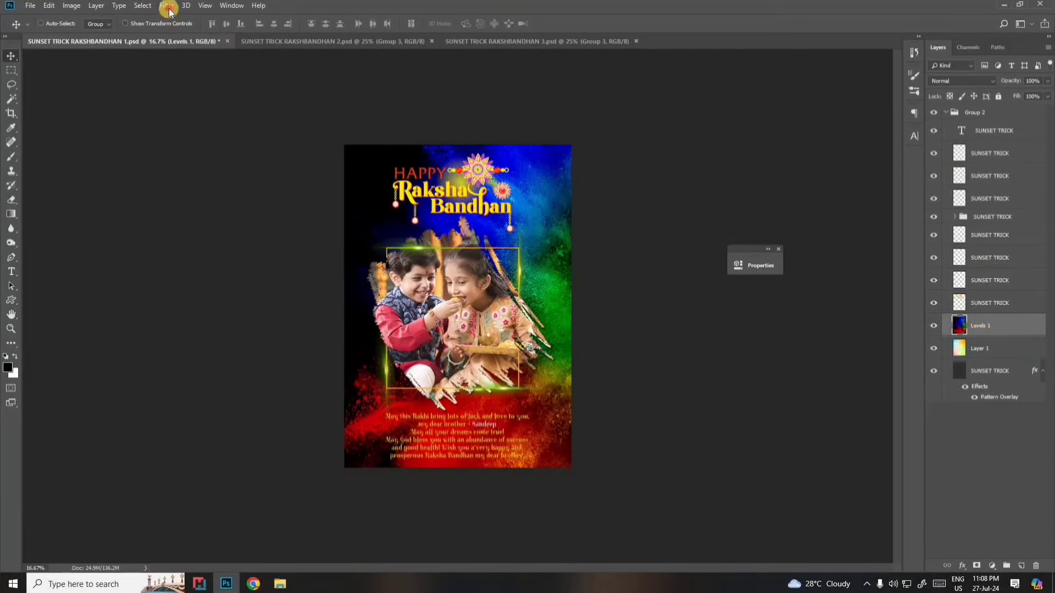
# Apply a large-radius Gaussian Blur to the merged background, then delete it to restore the grey backdrop.
pyautogui.click(168, 7)
pyautogui.click(337, 174)
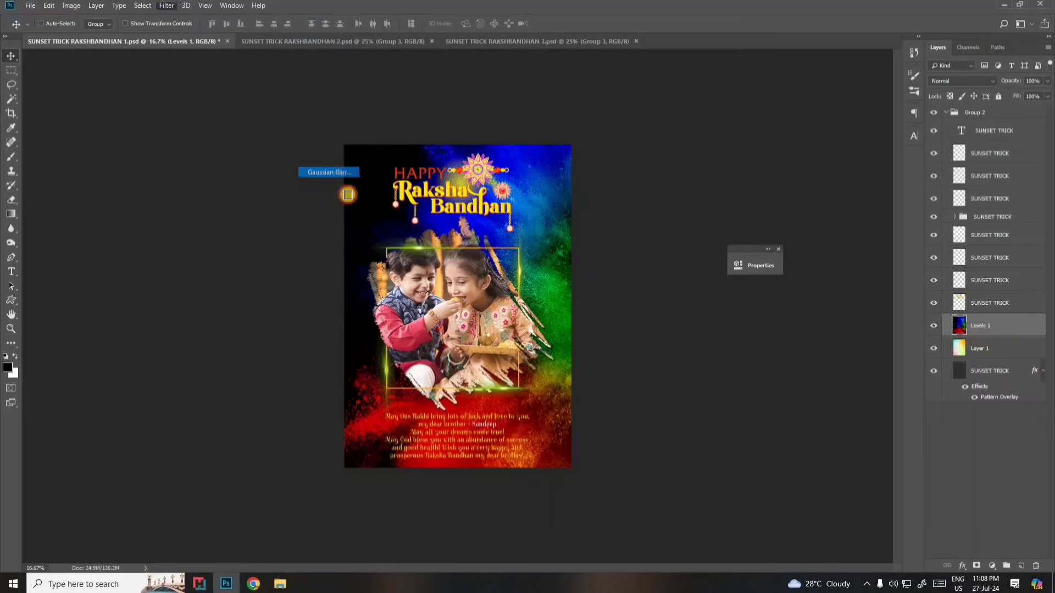
pyautogui.moveTo(693, 473); pyautogui.dragTo(697, 475)
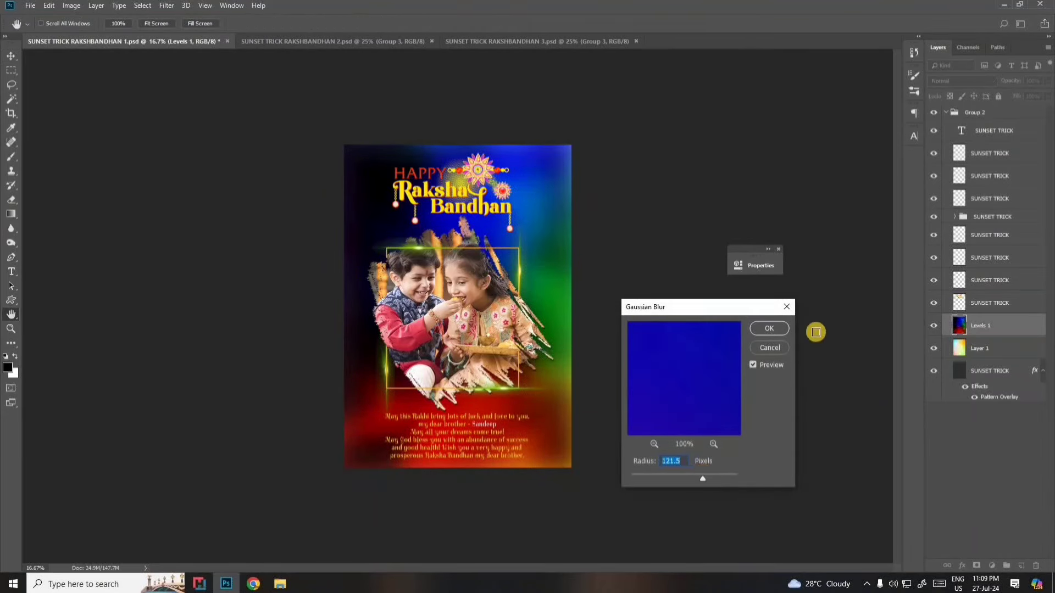
pyautogui.click(769, 328)
pyautogui.hotkey('ctrl', '+')
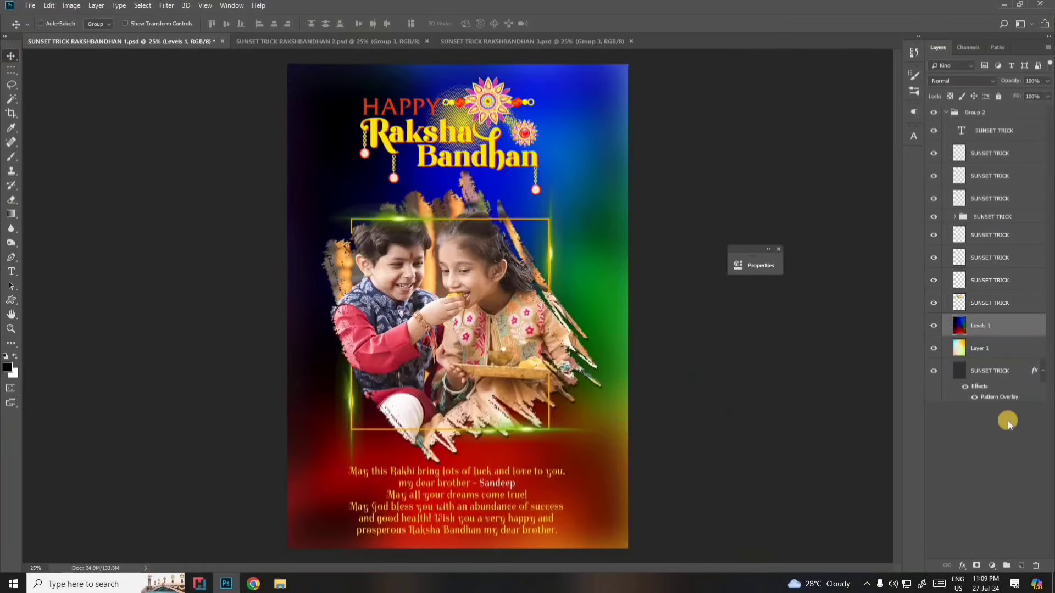
pyautogui.press('Delete')
pyautogui.press('Delete')
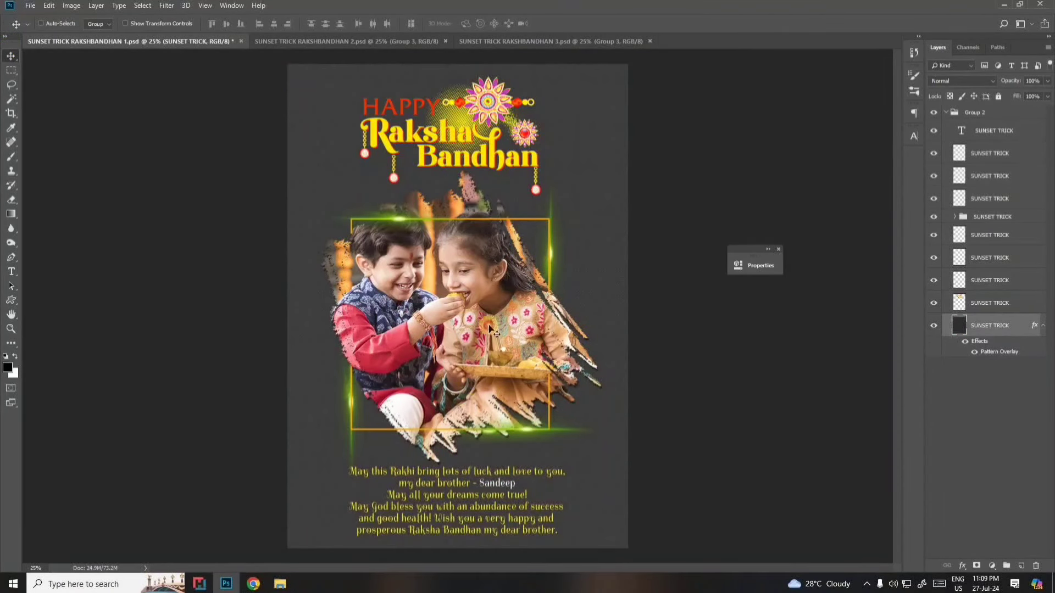
# Expand the SUNSET TRICK group and hide the kids photo to reveal the black brush-stroke frame.
pyautogui.rightClick(487, 291)
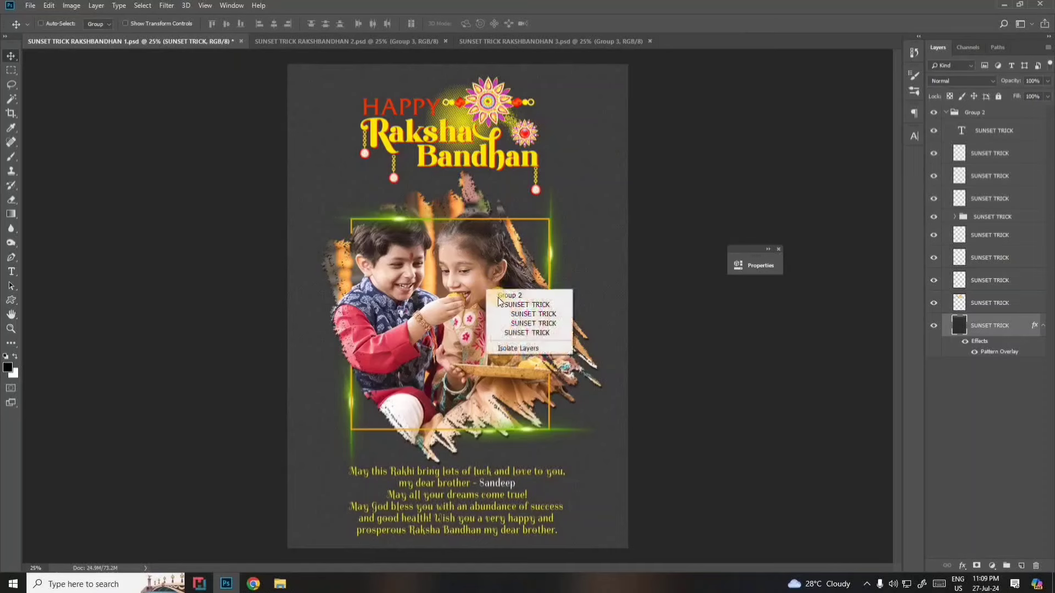
pyautogui.click(513, 306)
pyautogui.click(937, 221)
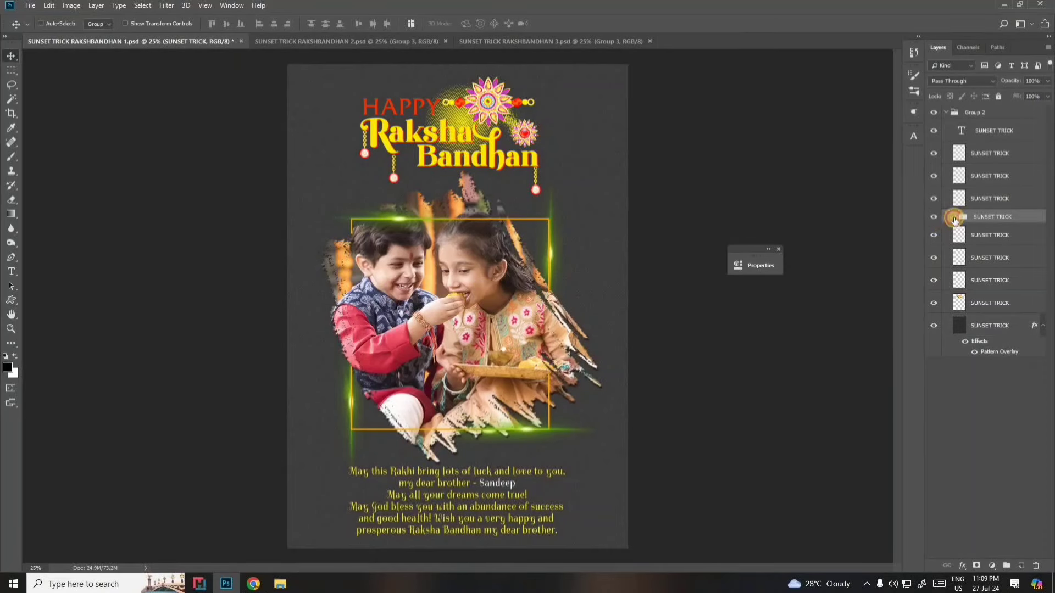
pyautogui.click(954, 218)
pyautogui.click(934, 236)
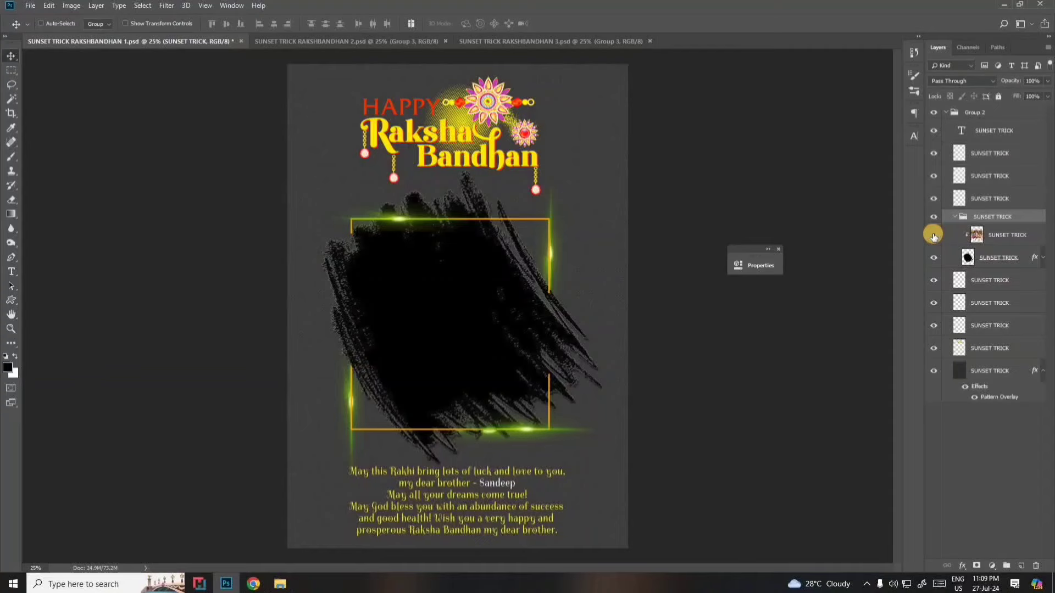
# Make the kids photo visible again and open pxfuel from Downloads as a separate document.
pyautogui.click(985, 230)
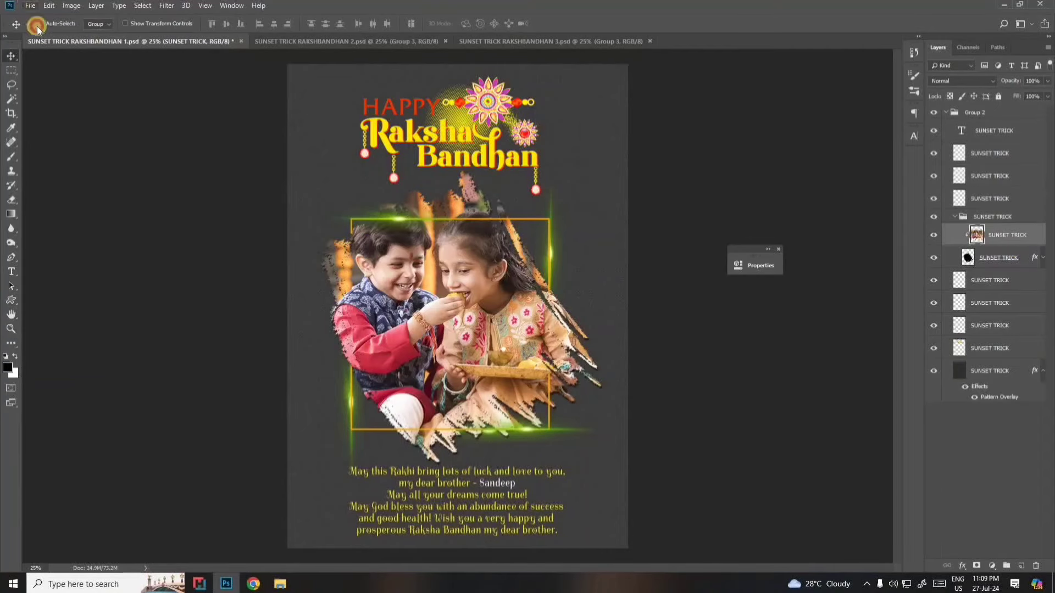
pyautogui.click(30, 5)
pyautogui.click(41, 26)
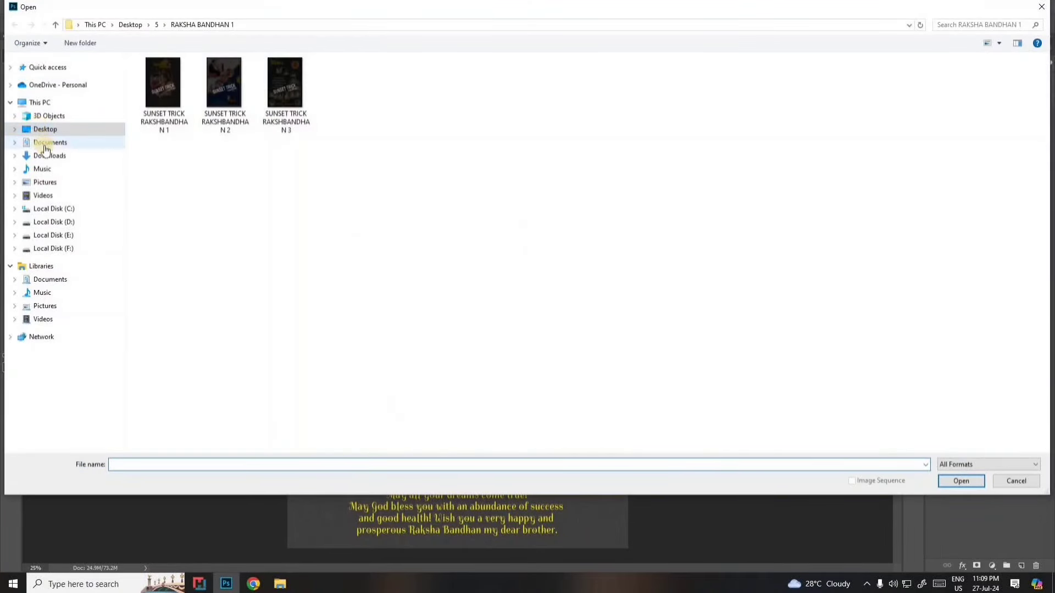
pyautogui.click(47, 154)
pyautogui.scroll(-3, 538, 320)
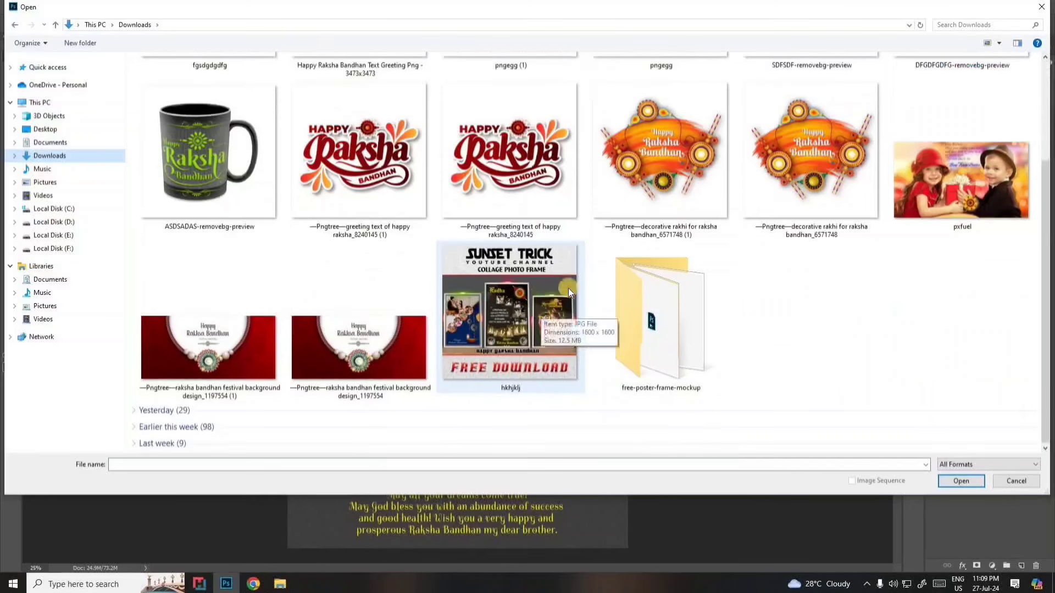
pyautogui.scroll(3, 568, 288)
pyautogui.doubleClick(963, 296)
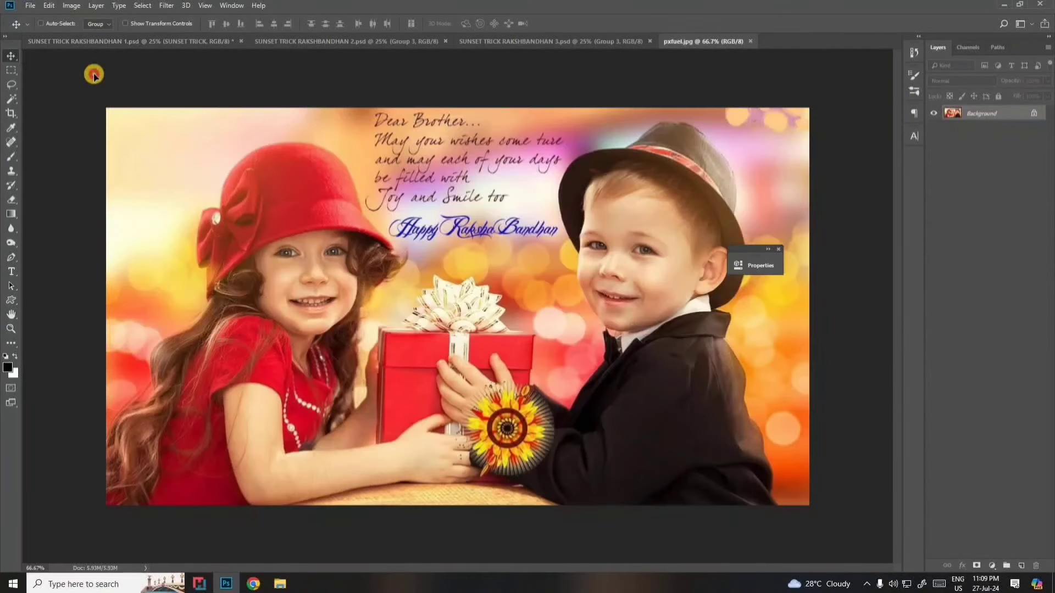
pyautogui.click(111, 41)
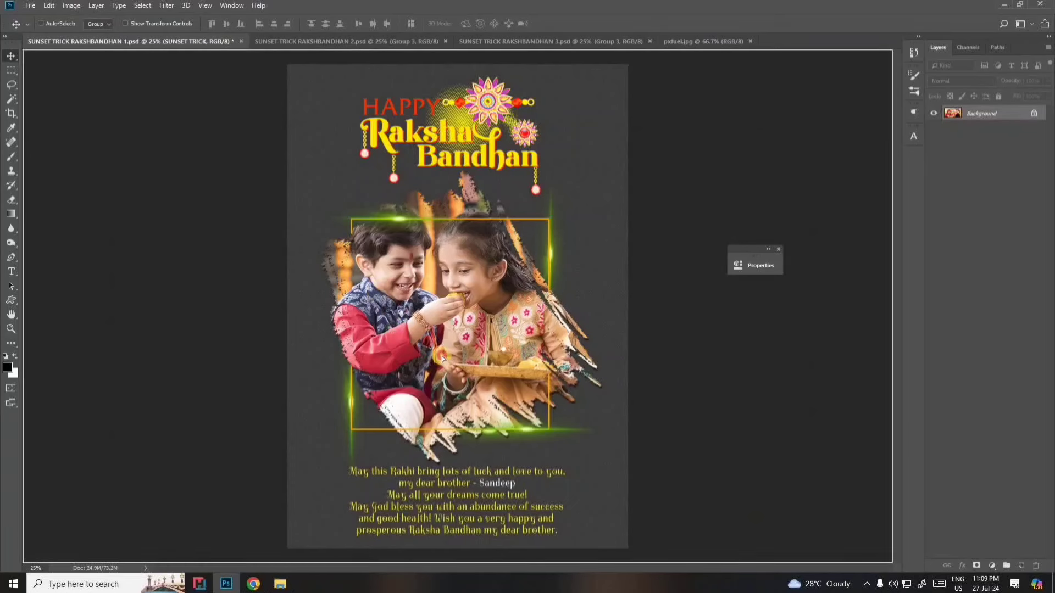
# Bring the pxfuel photo into the poster and clip it to the brush-stroke frame.
pyautogui.moveTo(442, 359); pyautogui.dragTo(440, 359)
pyautogui.rightClick(1010, 243)
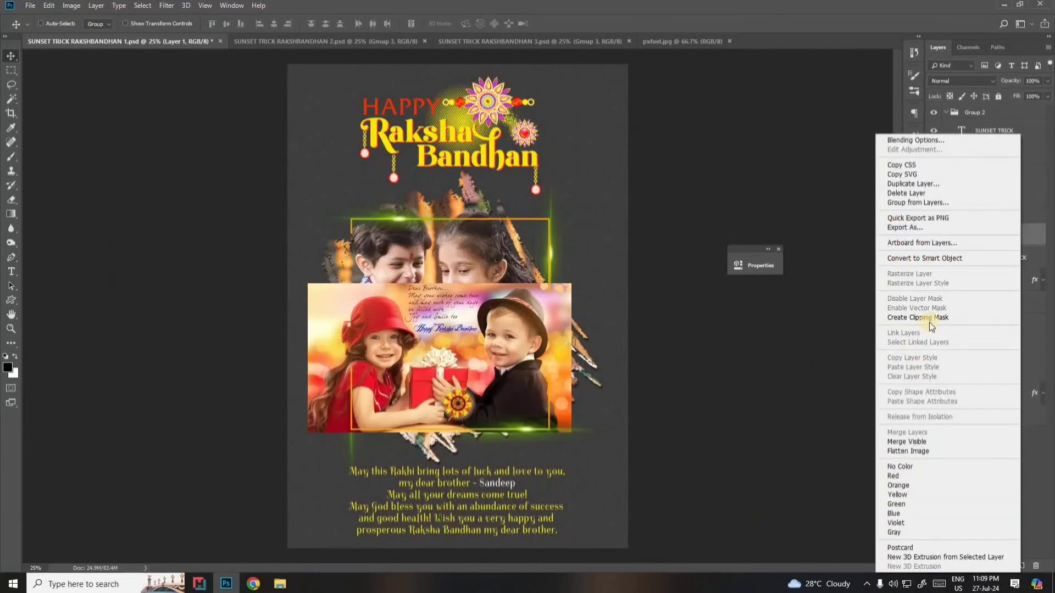
pyautogui.click(930, 317)
# Enlarge, tilt and position the clipped photo inside the frame, then commit the transform.
pyautogui.hotkey('ctrl', 't')
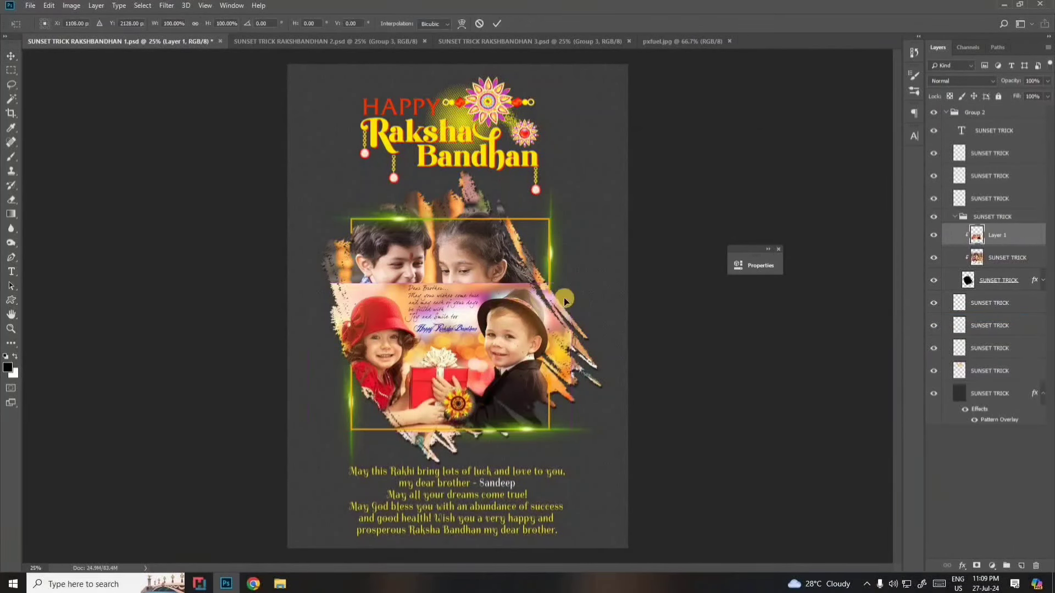
pyautogui.moveTo(568, 283); pyautogui.dragTo(616, 242)
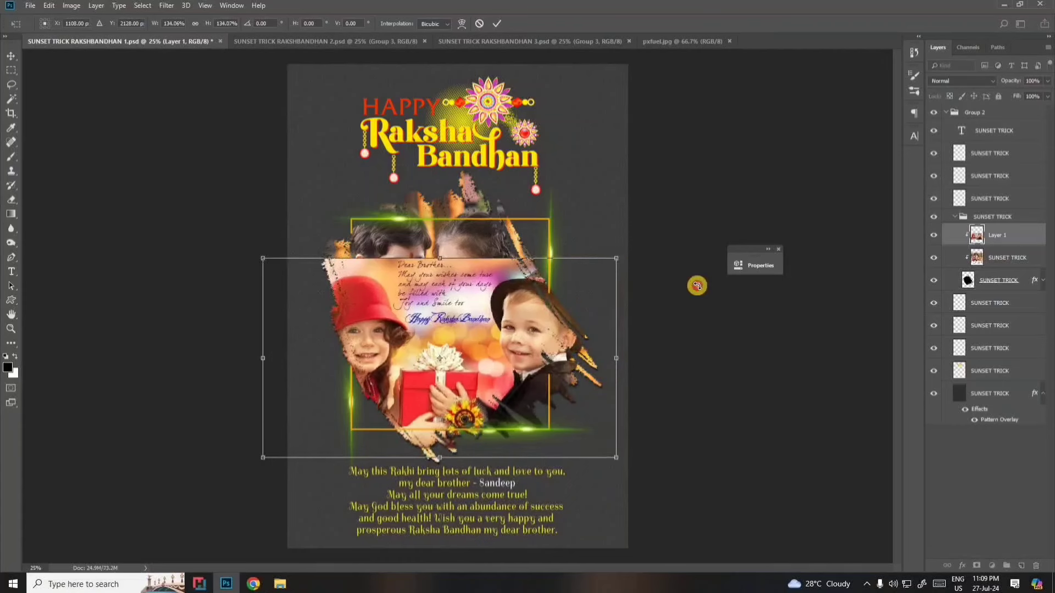
pyautogui.moveTo(697, 285); pyautogui.dragTo(667, 308)
pyautogui.moveTo(558, 360)
pyautogui.mouseDown()
pyautogui.moveTo(547, 324)
pyautogui.moveTo(573, 338)
pyautogui.mouseUp()
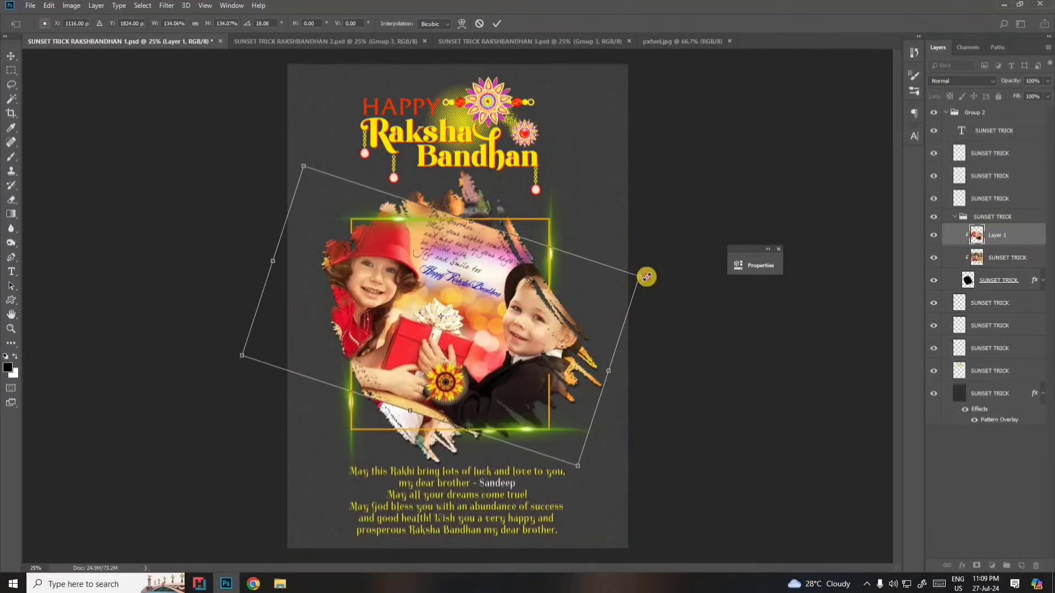
pyautogui.moveTo(646, 277); pyautogui.dragTo(720, 259)
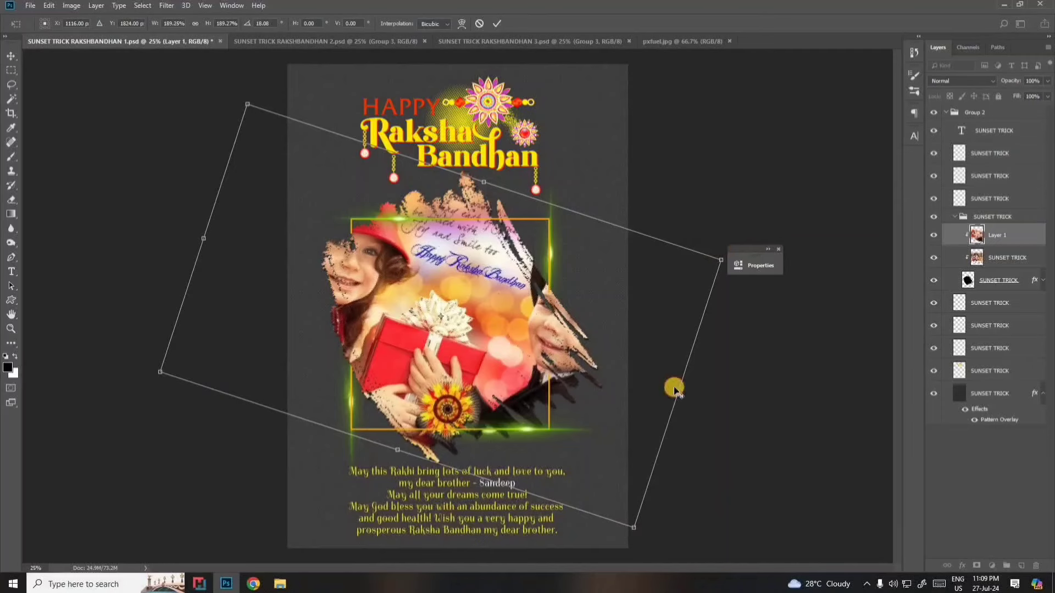
pyautogui.moveTo(655, 391); pyautogui.dragTo(632, 373)
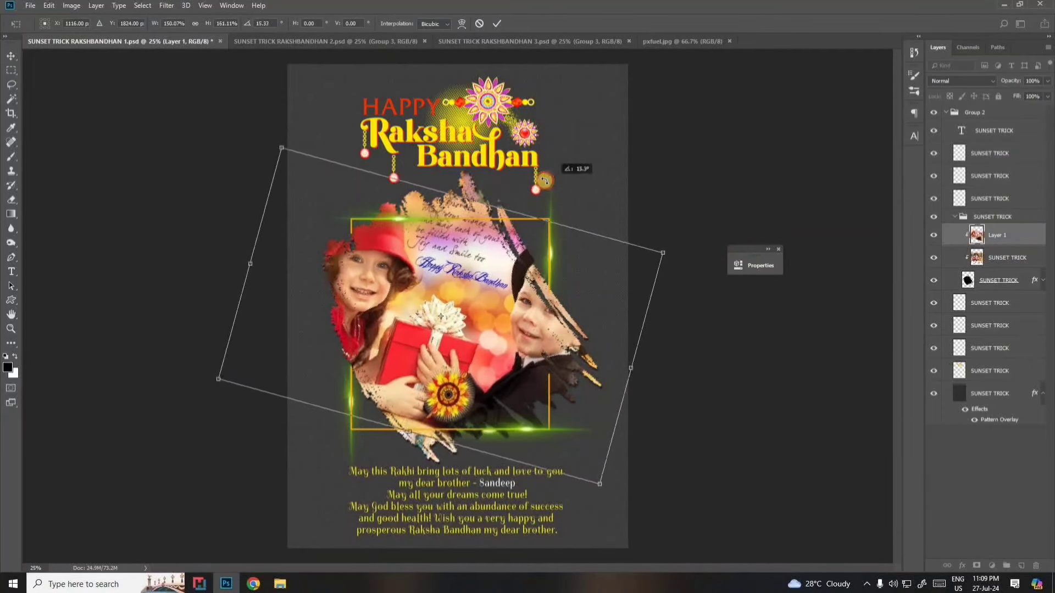
pyautogui.moveTo(478, 190); pyautogui.dragTo(581, 167)
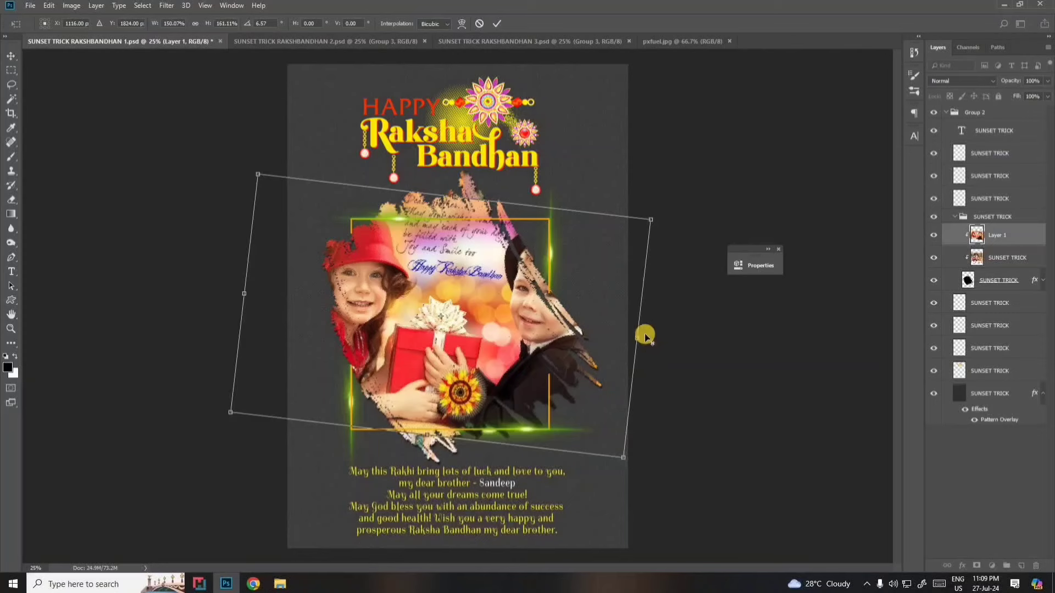
pyautogui.moveTo(651, 220); pyautogui.dragTo(625, 235)
pyautogui.moveTo(551, 296); pyautogui.dragTo(614, 366)
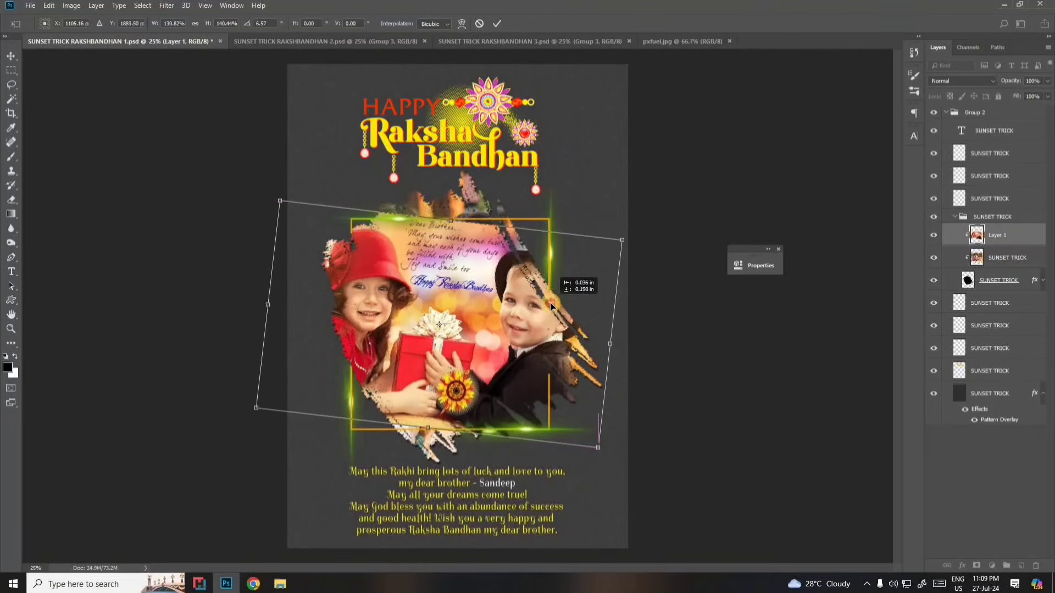
pyautogui.press('Return')
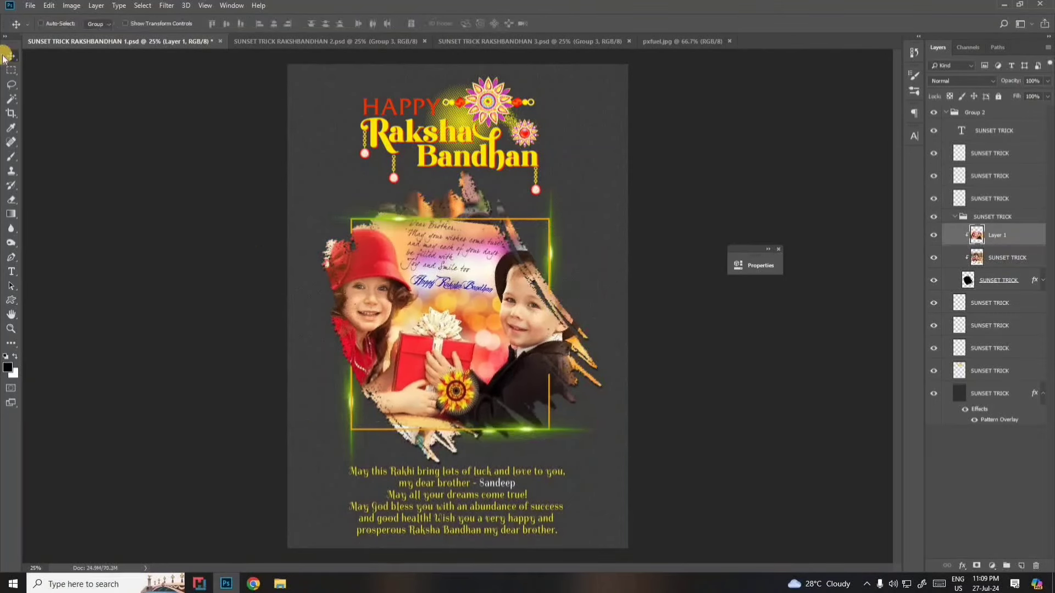
# Collapse the SUNSET TRICK photo-frame group and Group 2 in the Layers panel.
pyautogui.rightClick(496, 122)
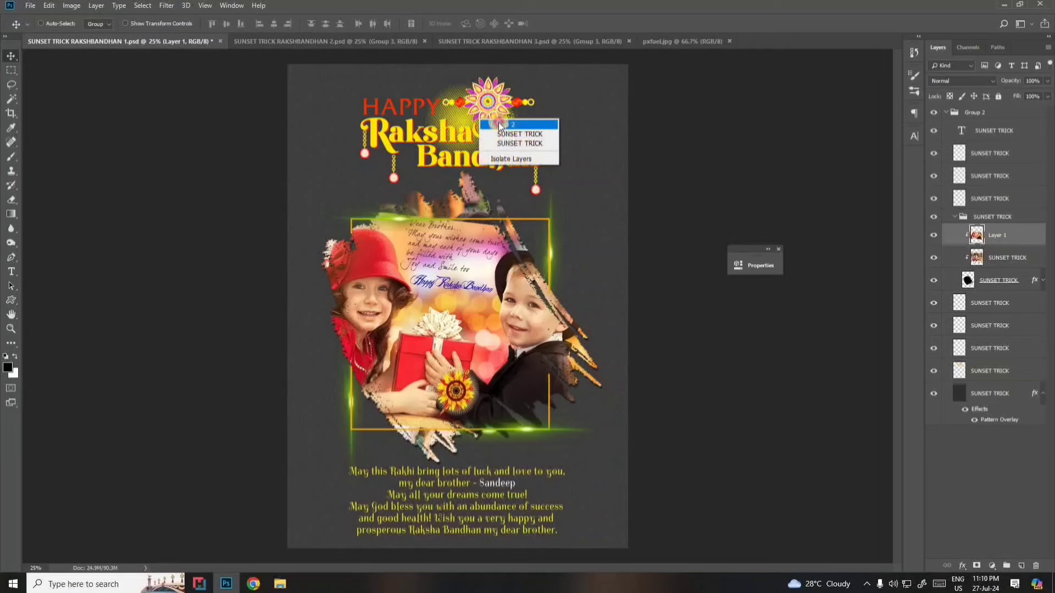
pyautogui.click(505, 113)
pyautogui.moveTo(501, 121)
pyautogui.mouseDown()
pyautogui.moveTo(475, 131)
pyautogui.moveTo(502, 121)
pyautogui.mouseUp()
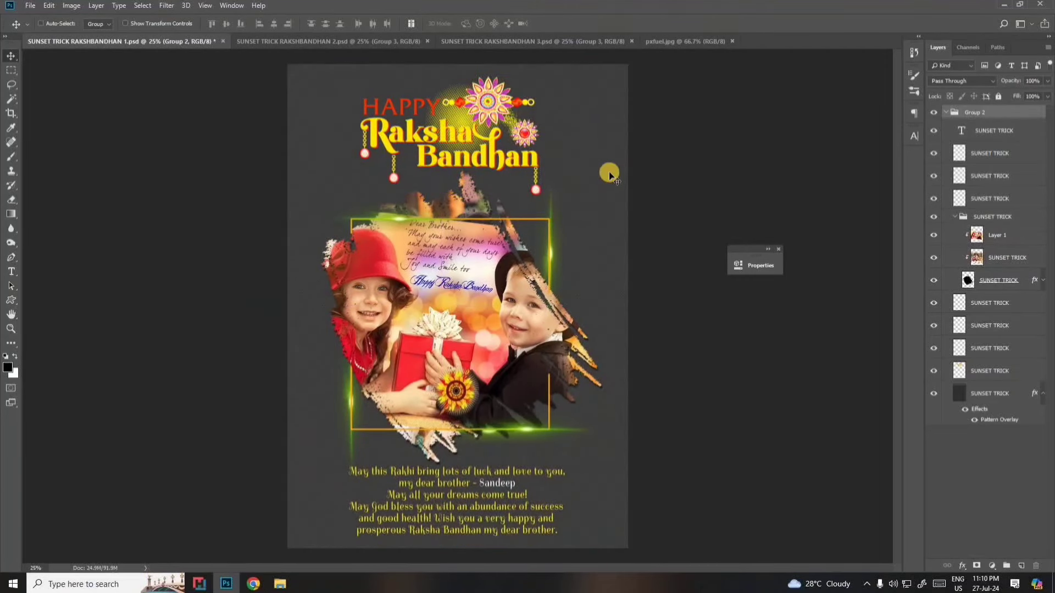
pyautogui.click(958, 218)
pyautogui.click(954, 218)
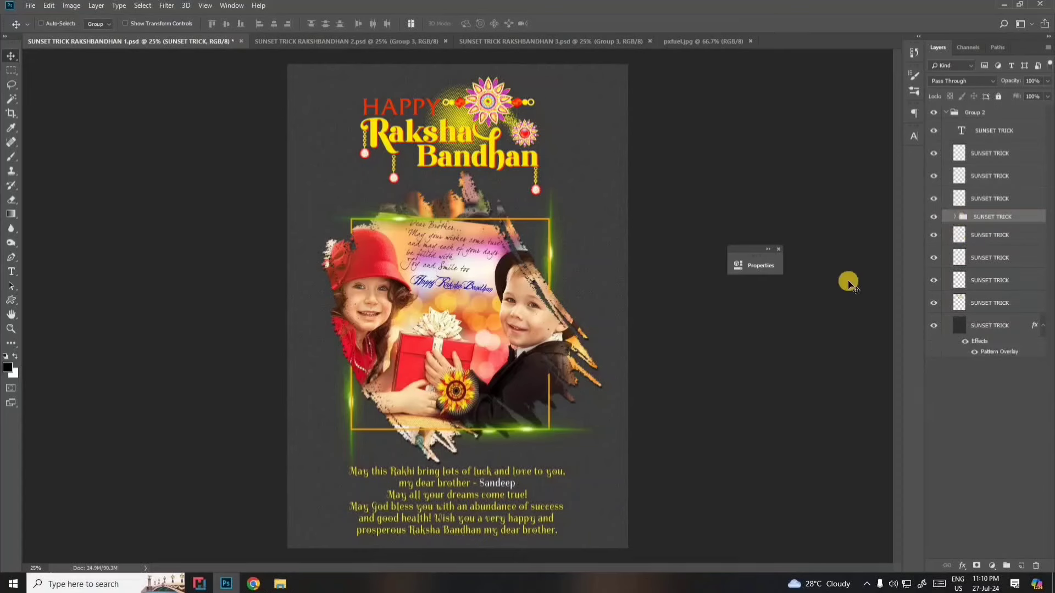
pyautogui.click(938, 114)
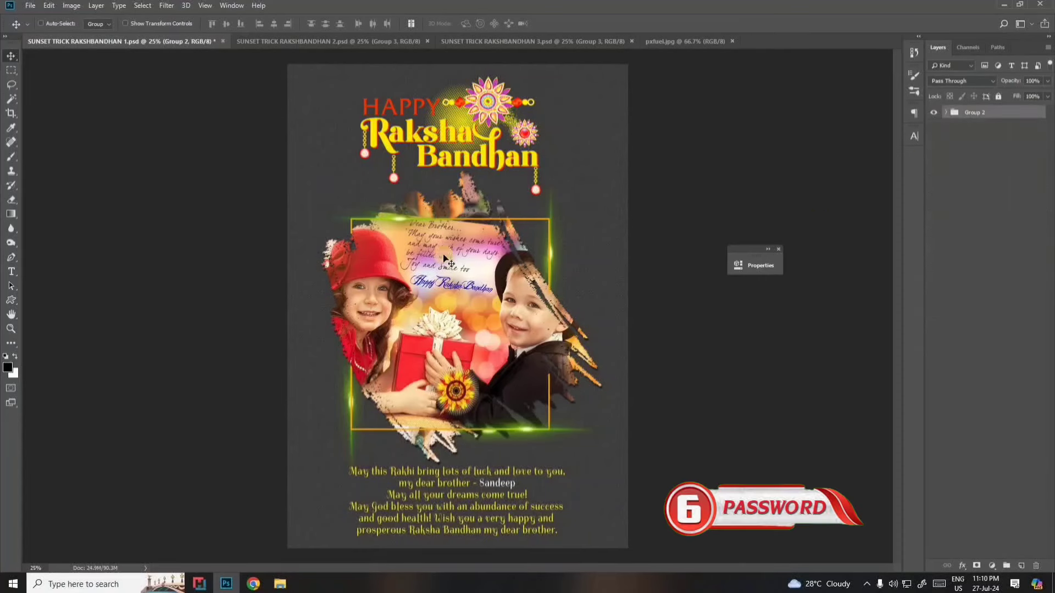
# Select the Happy Raksha Bandhan title layer and toggle its visibility to confirm it.
pyautogui.rightClick(503, 97)
pyautogui.click(541, 107)
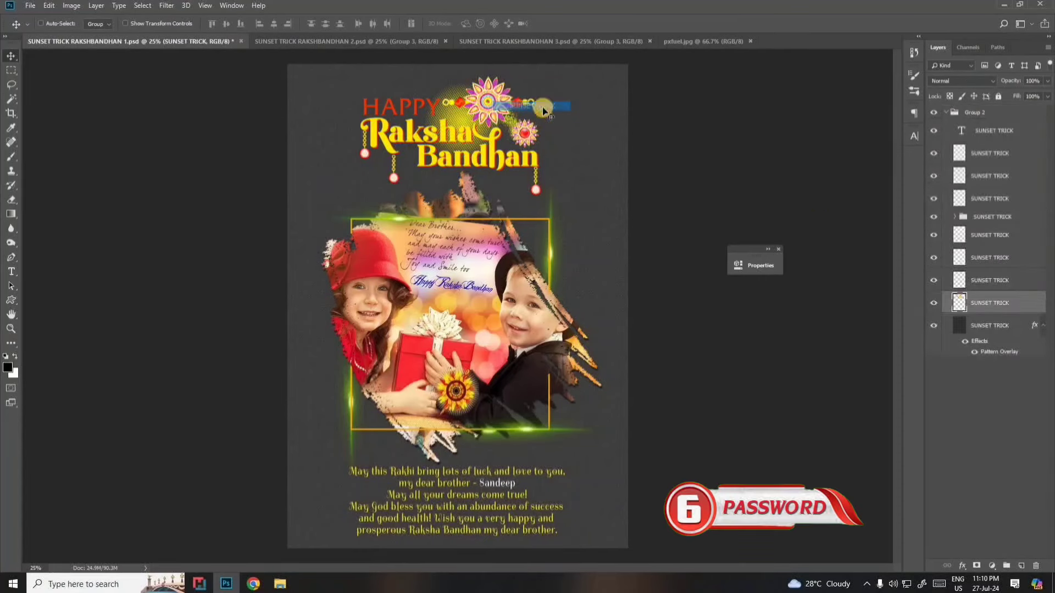
pyautogui.click(938, 312)
pyautogui.click(937, 309)
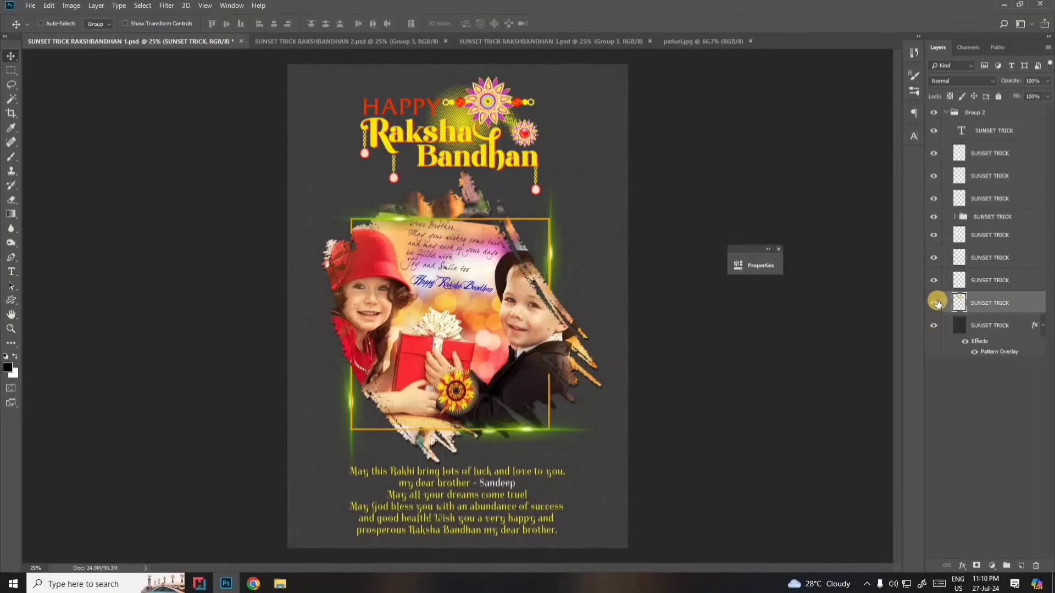
pyautogui.click(933, 302)
# Open the red Happy Raksha greeting title image and bring it into the poster.
pyautogui.click(34, 5)
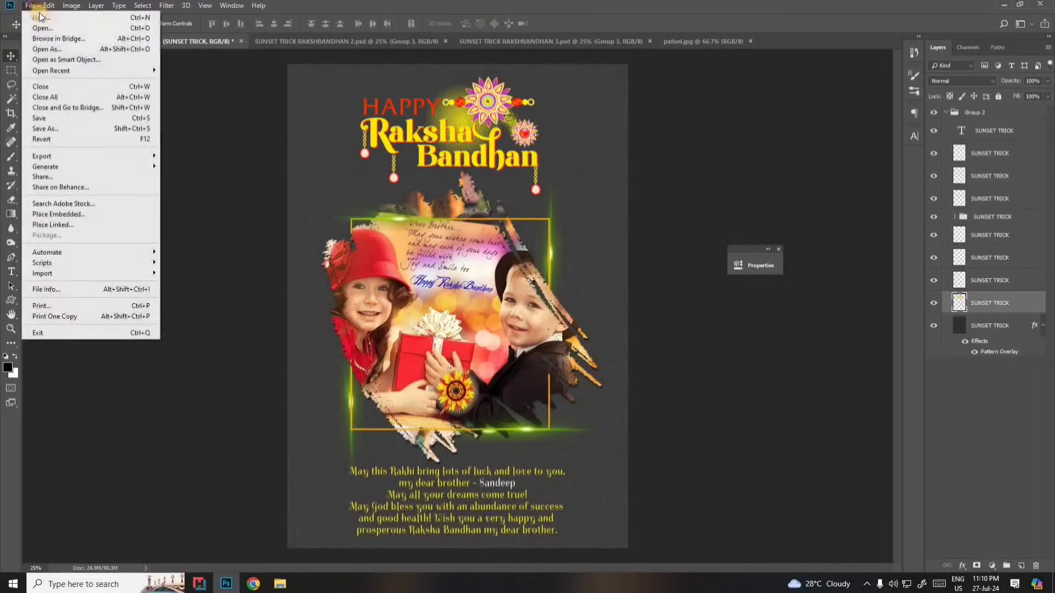
pyautogui.click(32, 23)
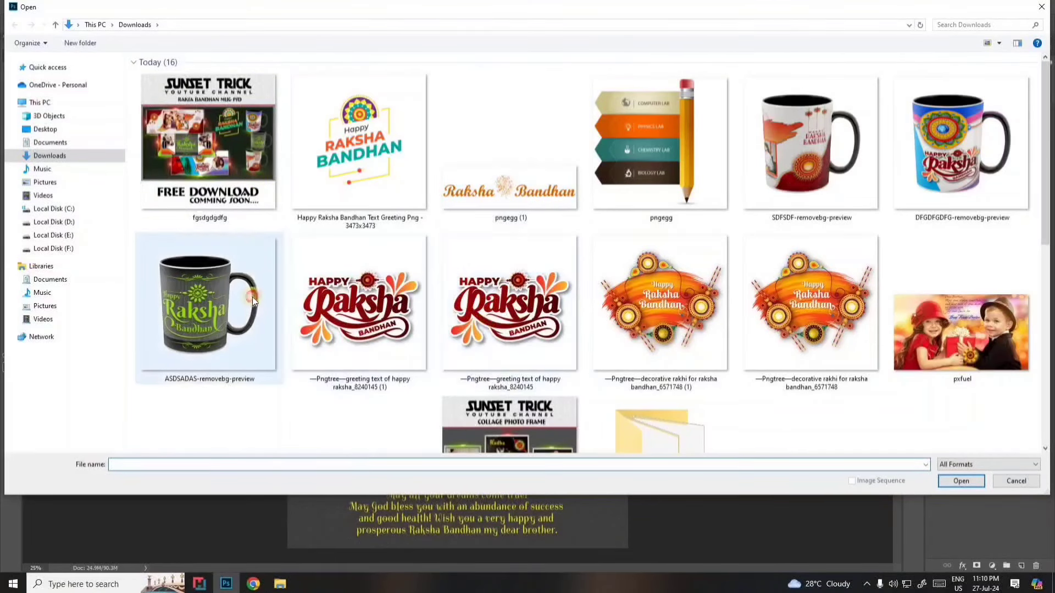
pyautogui.doubleClick(359, 307)
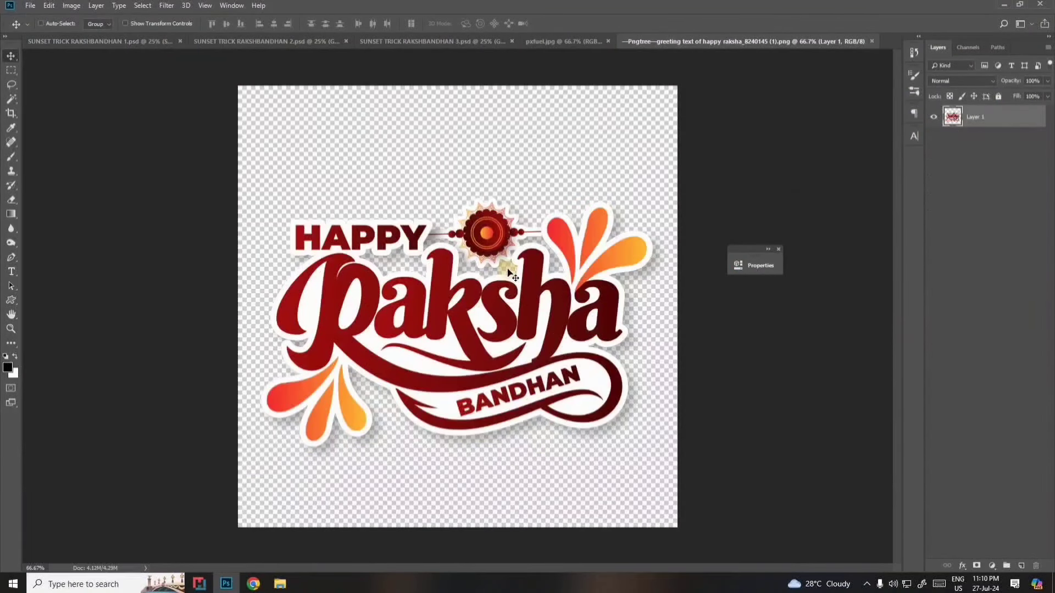
pyautogui.moveTo(508, 273)
pyautogui.mouseDown()
pyautogui.moveTo(97, 42)
pyautogui.moveTo(635, 172)
pyautogui.mouseUp()
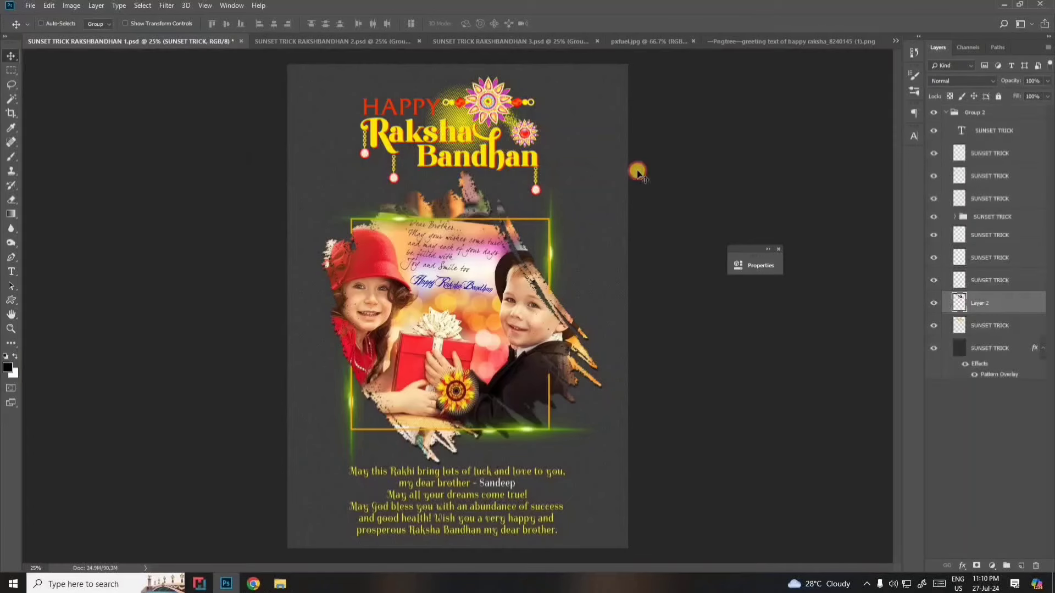
# Hide the old yellow title and resize the red title to sit at the poster top.
pyautogui.click(934, 327)
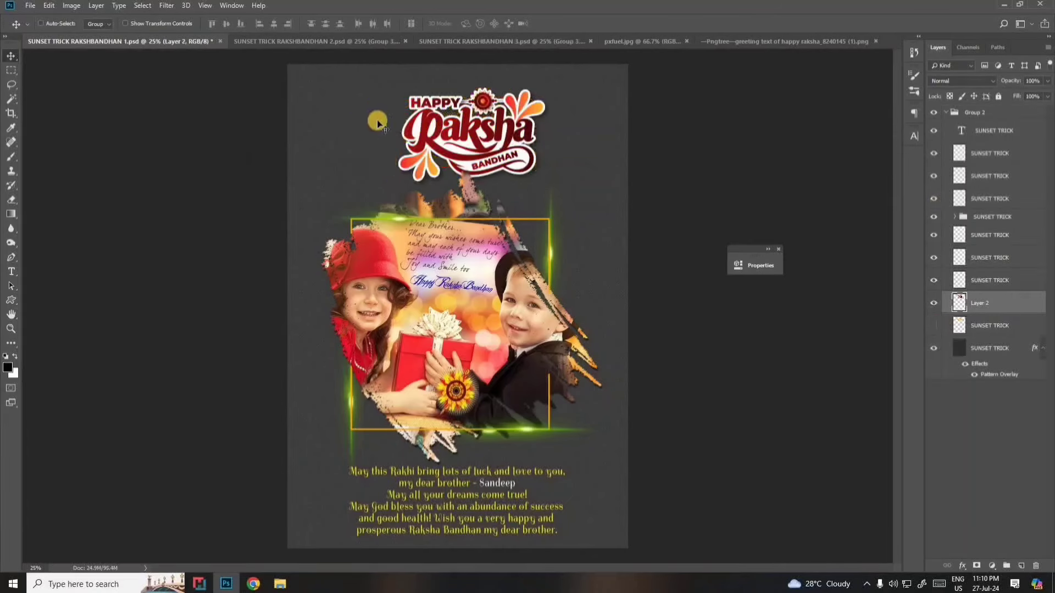
pyautogui.hotkey('ctrl', 't')
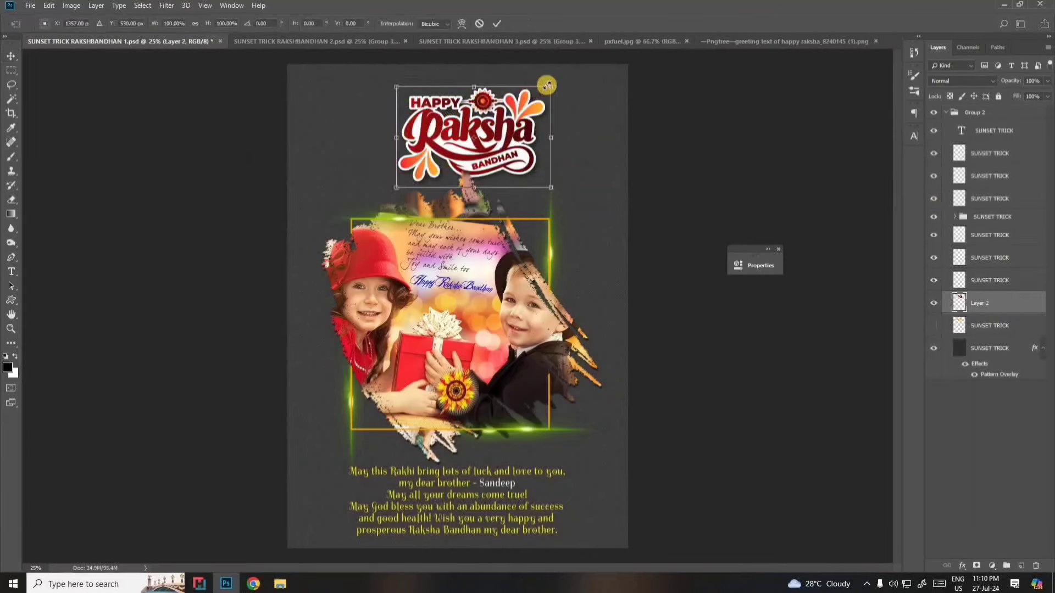
pyautogui.moveTo(569, 78); pyautogui.dragTo(604, 60)
pyautogui.moveTo(483, 131); pyautogui.dragTo(504, 101)
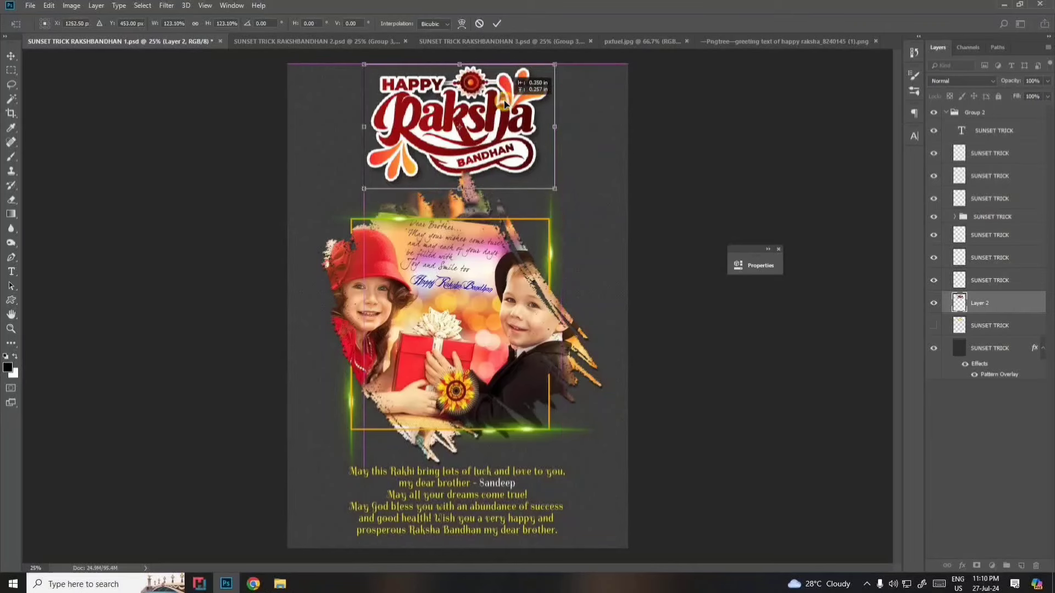
pyautogui.moveTo(554, 64); pyautogui.dragTo(543, 71)
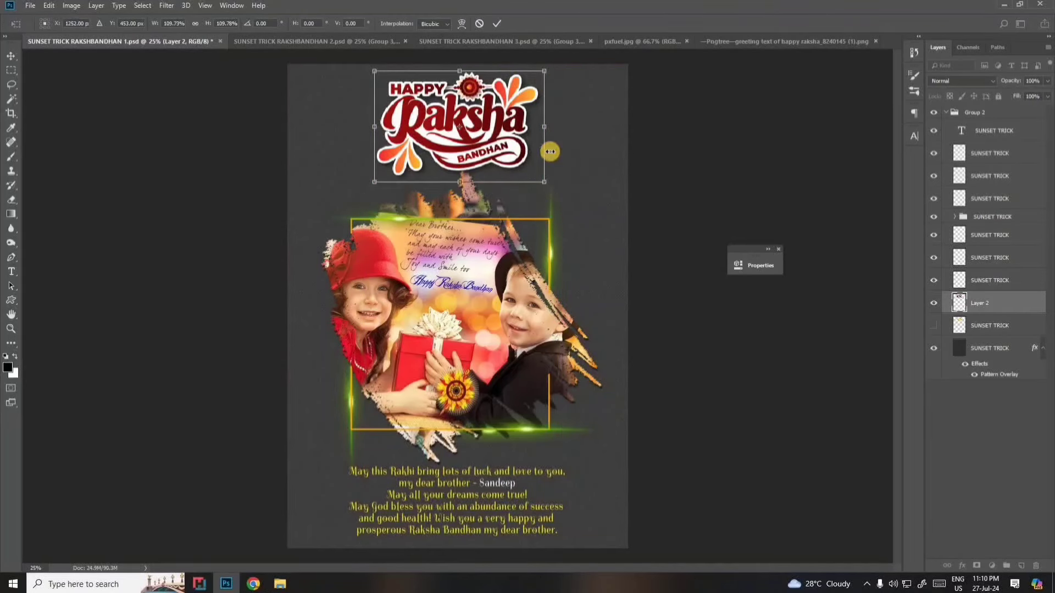
pyautogui.press('Return')
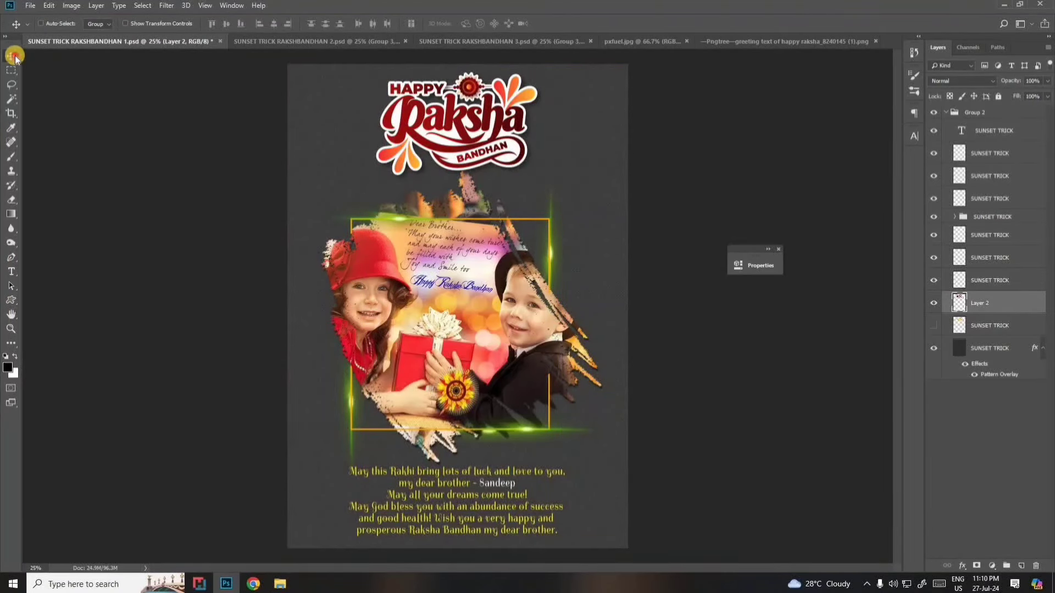
# Select the yellow greeting text layer below the photo and enter text editing.
pyautogui.scroll(2, 442, 311)
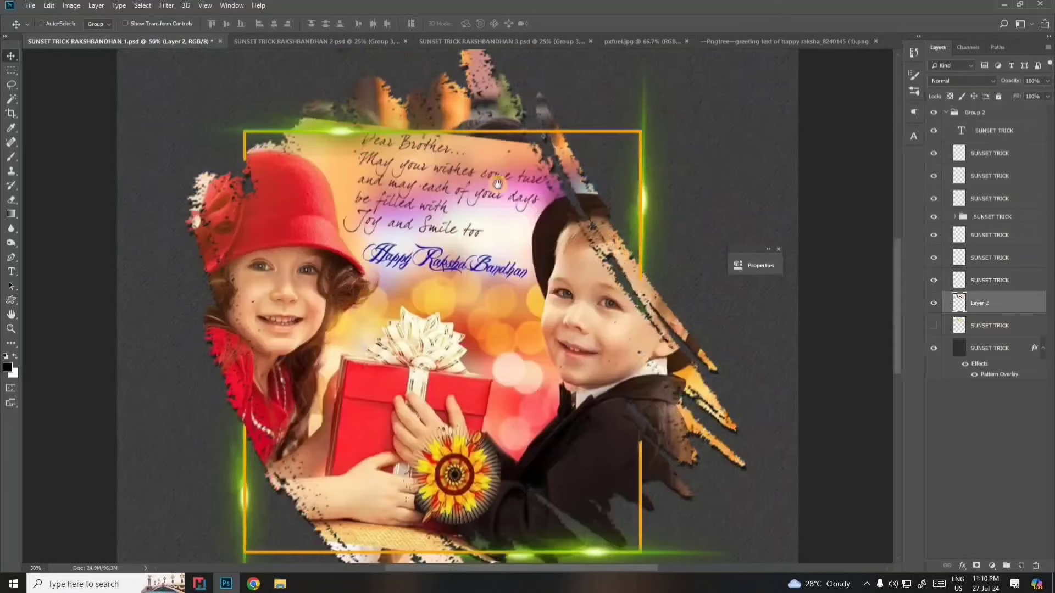
pyautogui.rightClick(454, 304)
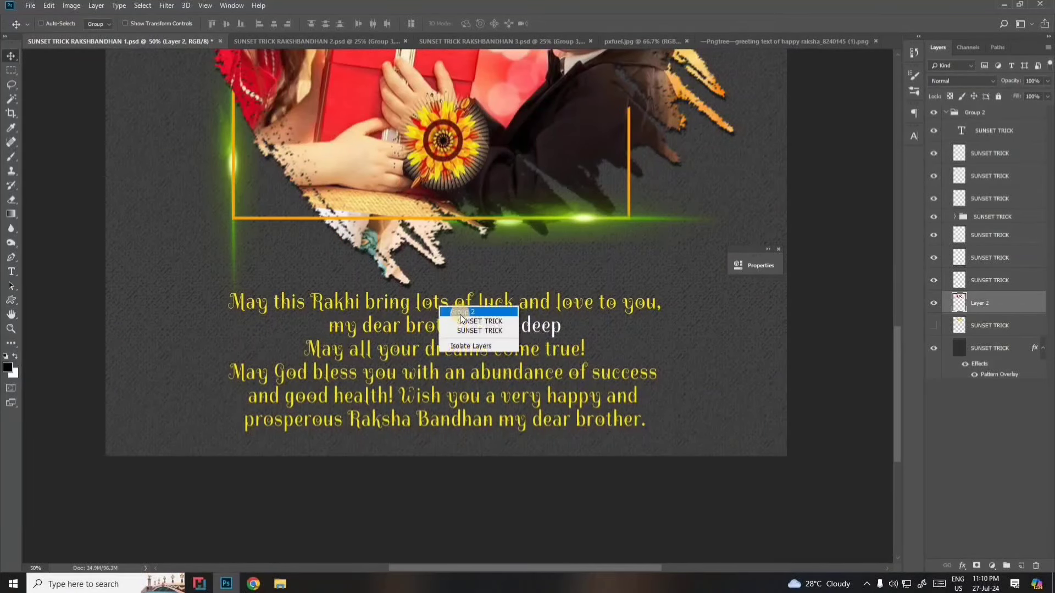
pyautogui.click(478, 312)
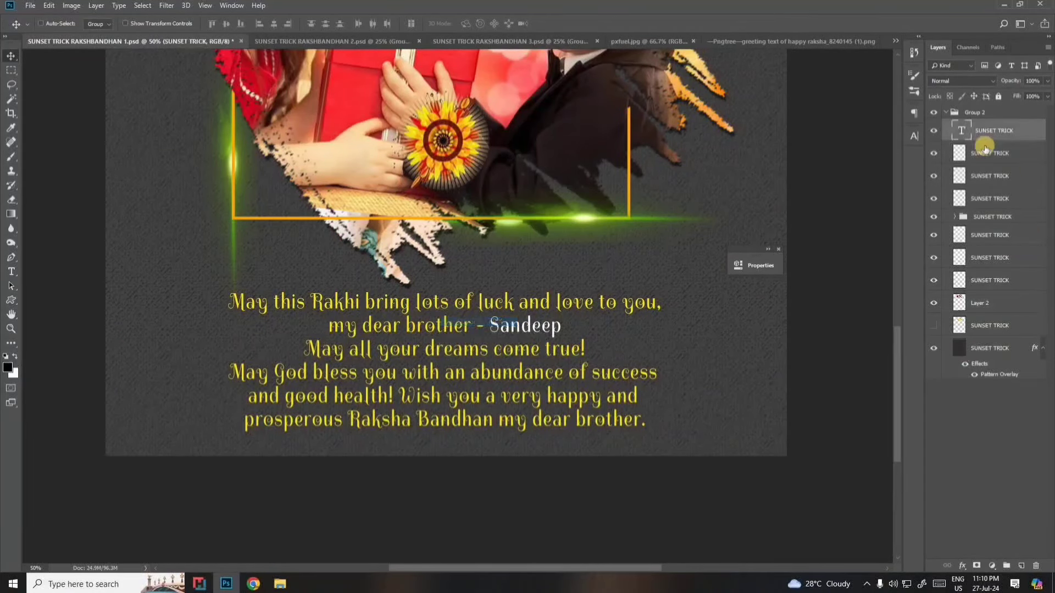
pyautogui.doubleClick(333, 299)
pyautogui.click(332, 299)
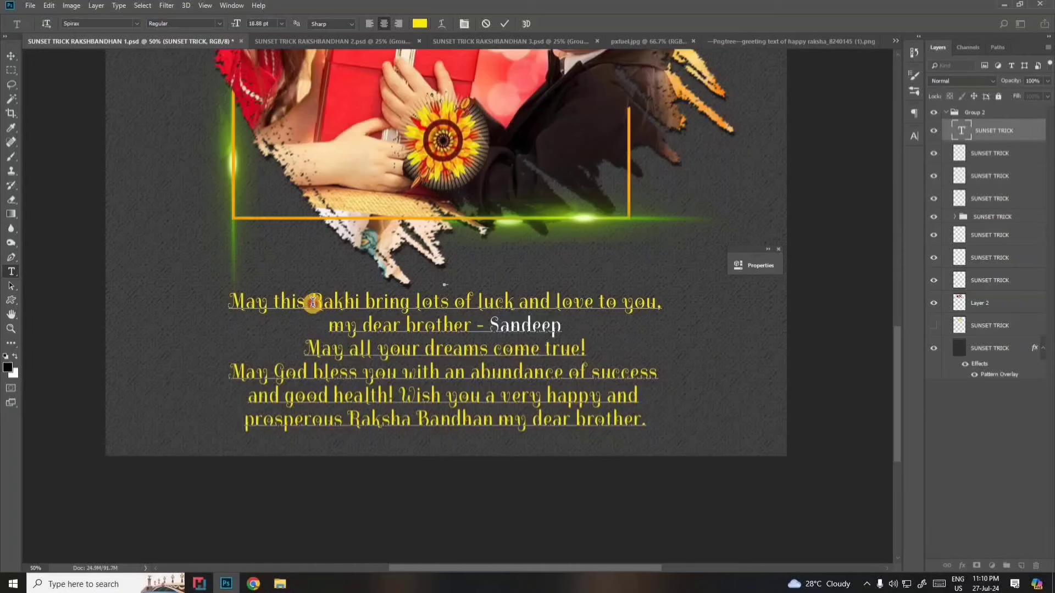
# Set all the greeting text to Segoe Script and commit the change.
pyautogui.doubleClick(958, 130)
pyautogui.click(914, 136)
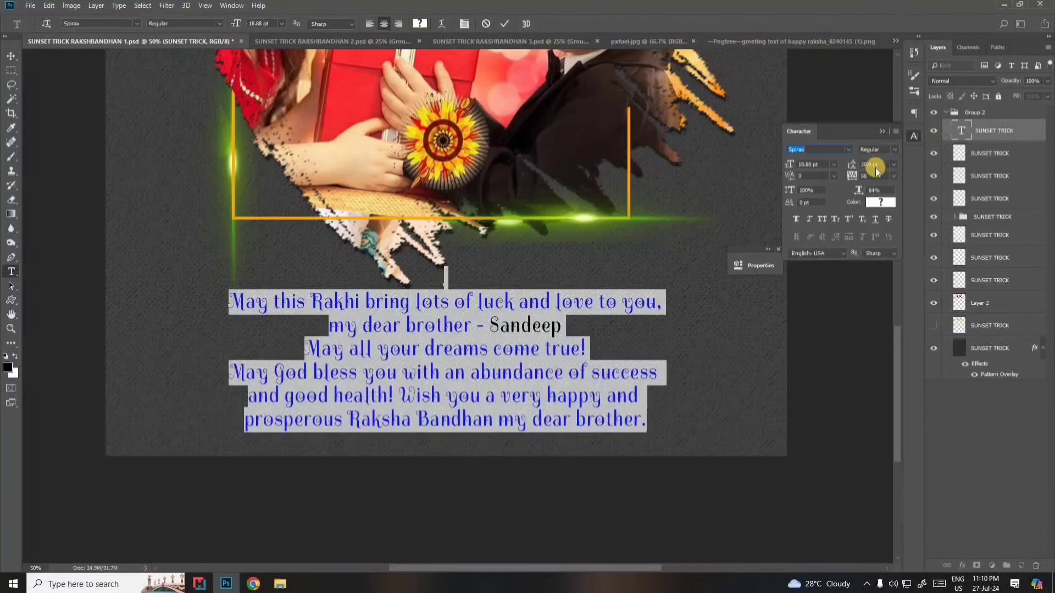
pyautogui.click(849, 148)
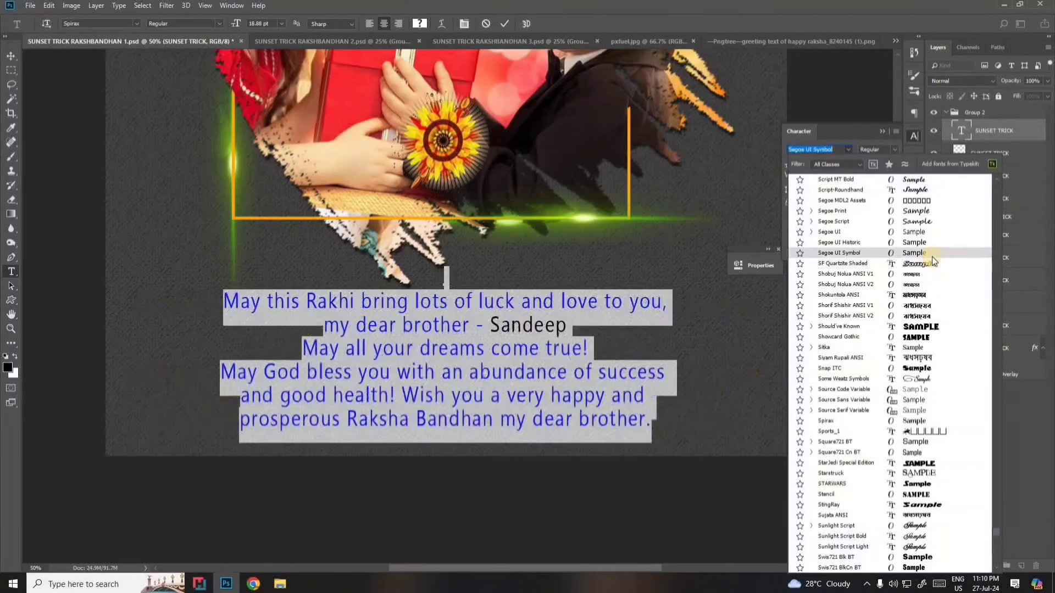
pyautogui.click(935, 223)
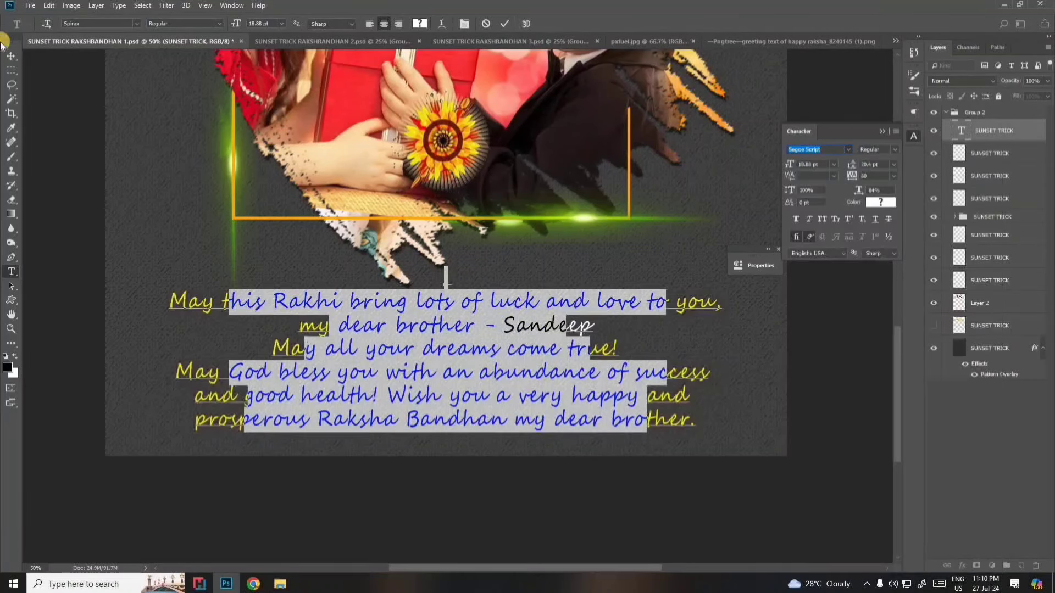
pyautogui.hotkey('ctrl', 'Return')
pyautogui.press('v')
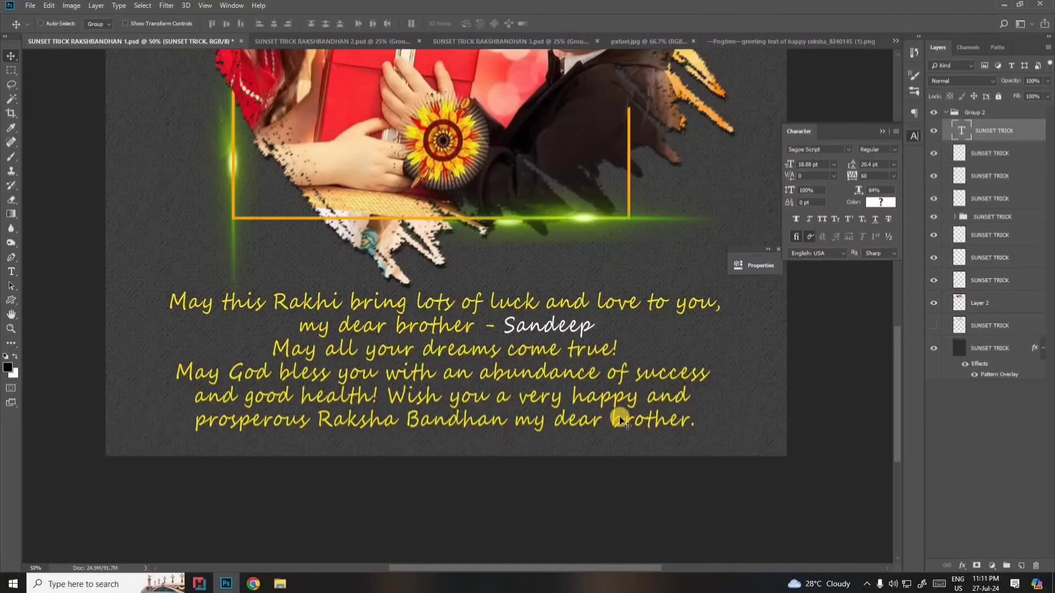
pyautogui.hotkey('ctrl', '-')
pyautogui.hotkey('ctrl', '-')
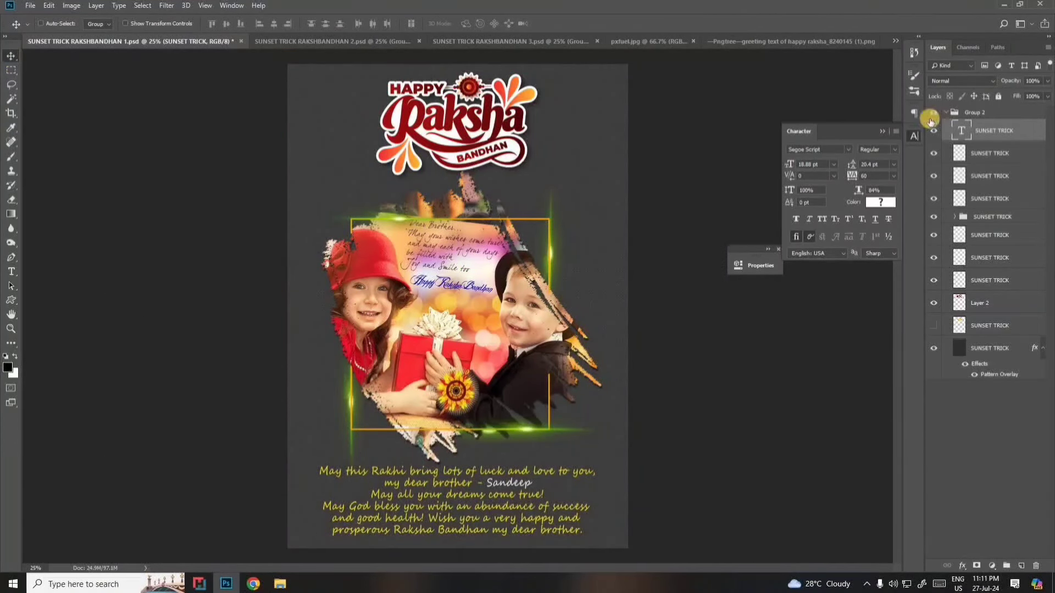
# Collapse Group 2 and open Print Settings with the EPSON L3250 Series printer.
pyautogui.click(948, 114)
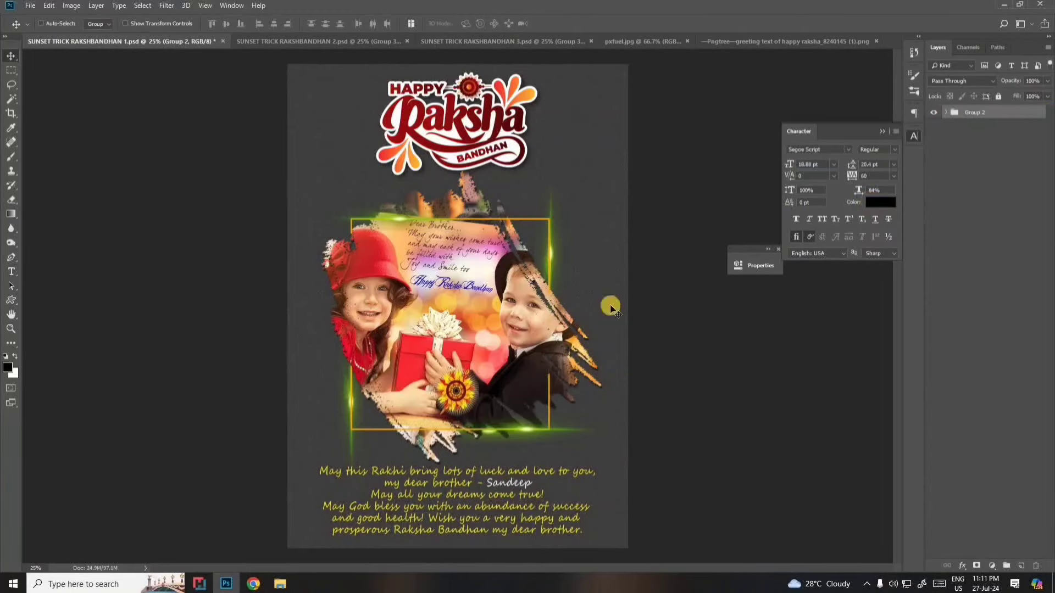
pyautogui.press('ctrl')
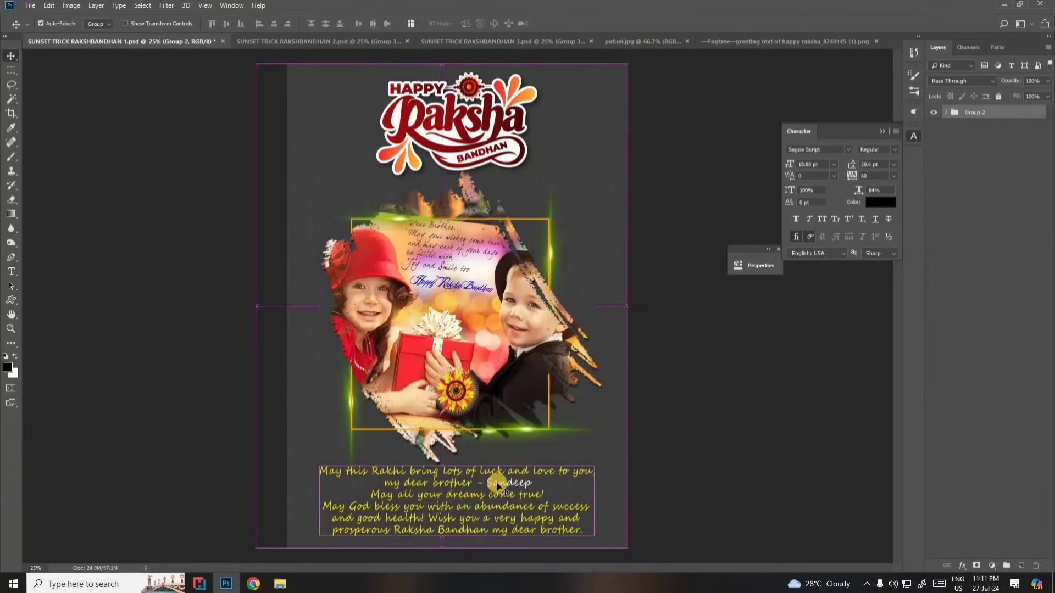
pyautogui.hotkey('ctrl', 'p')
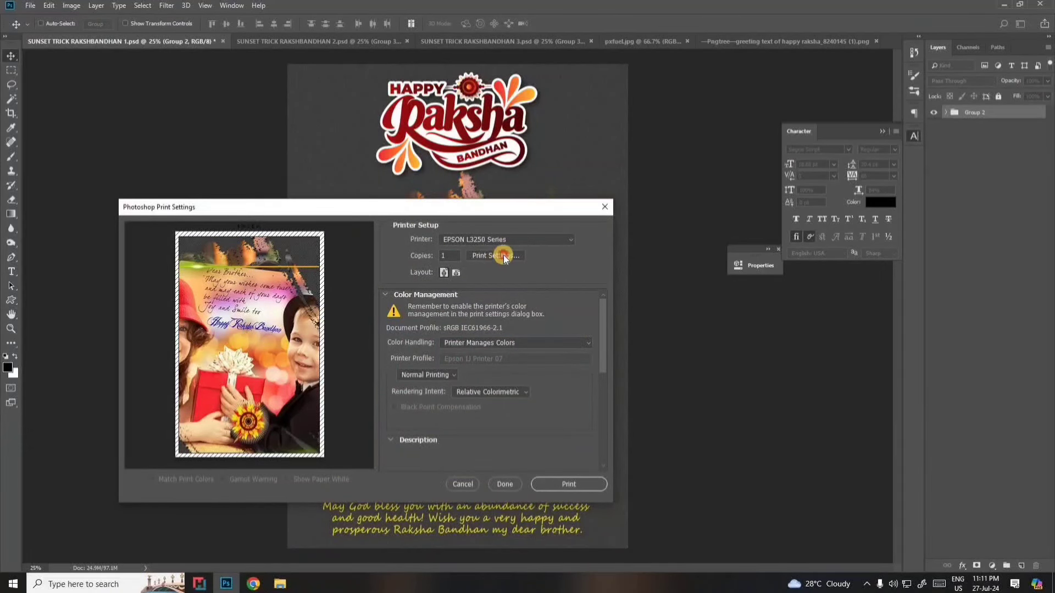
# Set the Epson printer properties to the Document - High Quality preset on A4 paper.
pyautogui.click(505, 259)
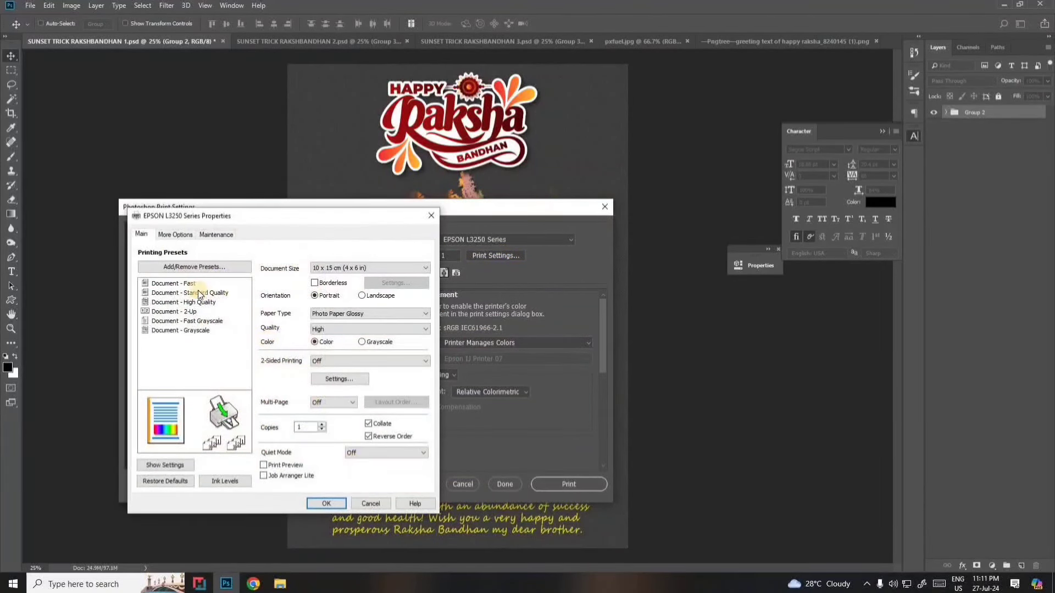
pyautogui.click(199, 302)
pyautogui.click(338, 268)
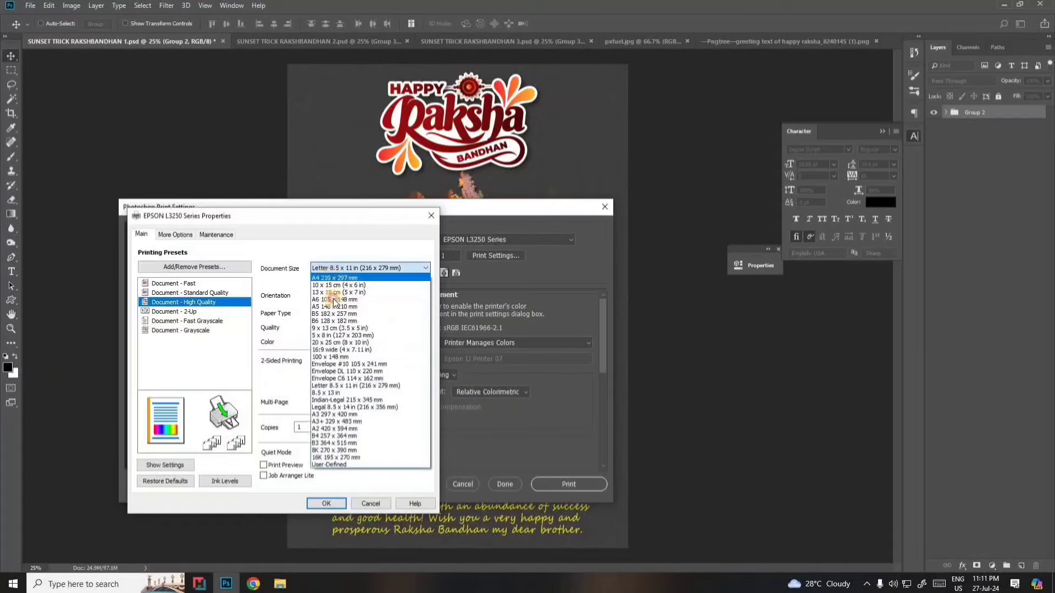
pyautogui.click(334, 277)
pyautogui.click(324, 504)
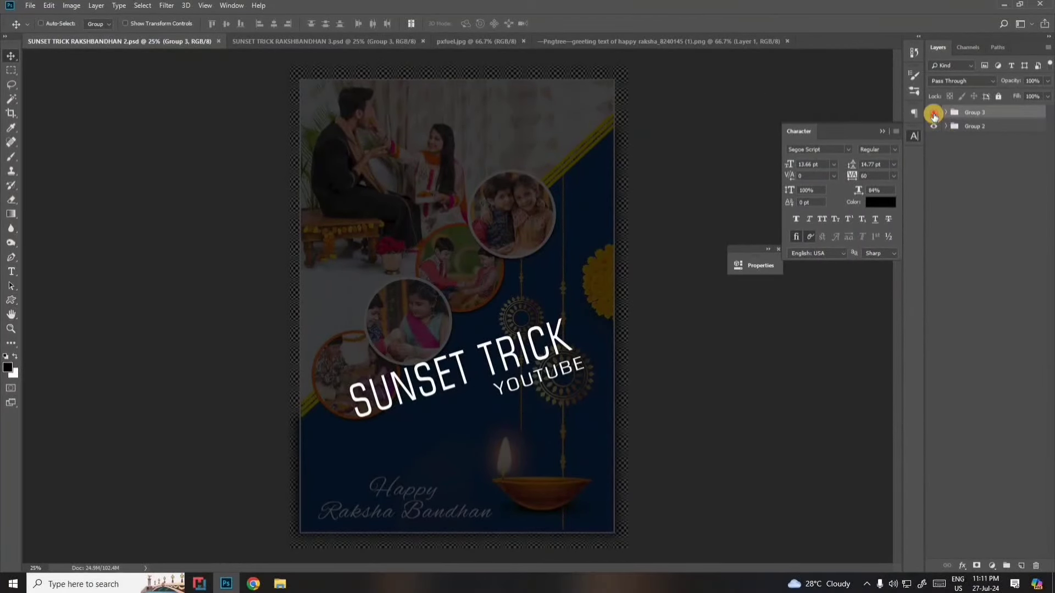
# Hide the SUNSET TRICK YOUTUBE text and switch the border's Pattern Overlay to small dots.
pyautogui.click(934, 114)
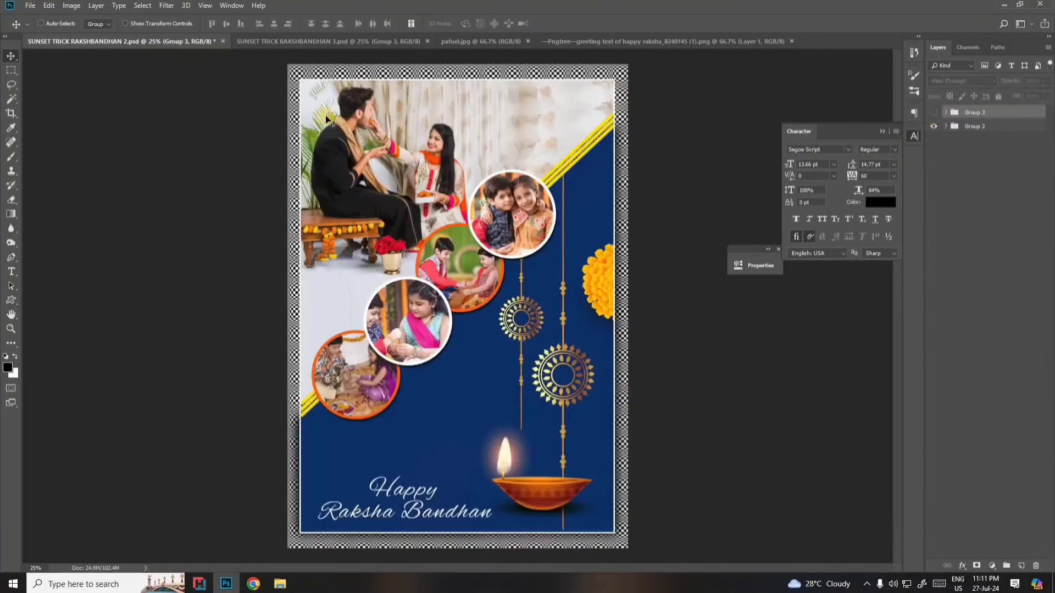
pyautogui.rightClick(608, 77)
pyautogui.click(631, 82)
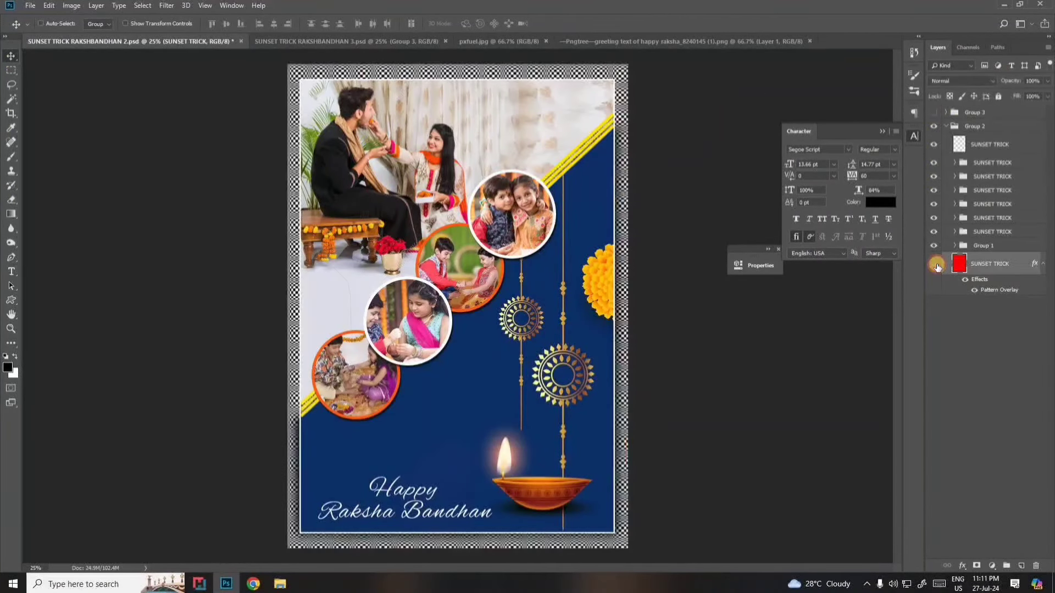
pyautogui.doubleClick(1029, 270)
pyautogui.click(848, 257)
pyautogui.click(863, 308)
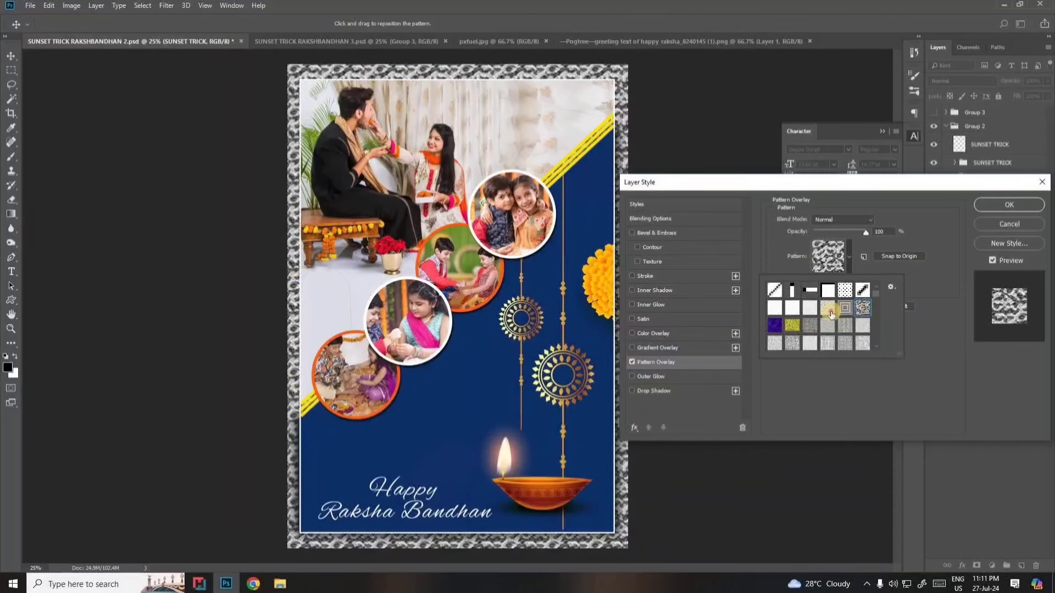
pyautogui.click(845, 290)
pyautogui.click(1009, 204)
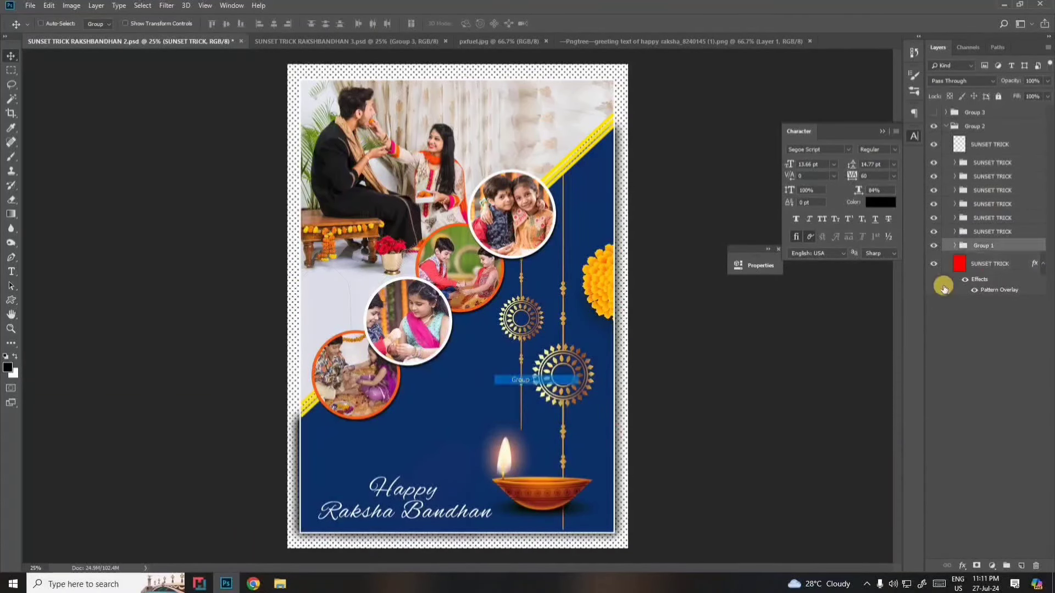
# Select Group 1 and toggle the blue background layer off and back on.
pyautogui.click(952, 245)
pyautogui.click(936, 264)
pyautogui.click(937, 266)
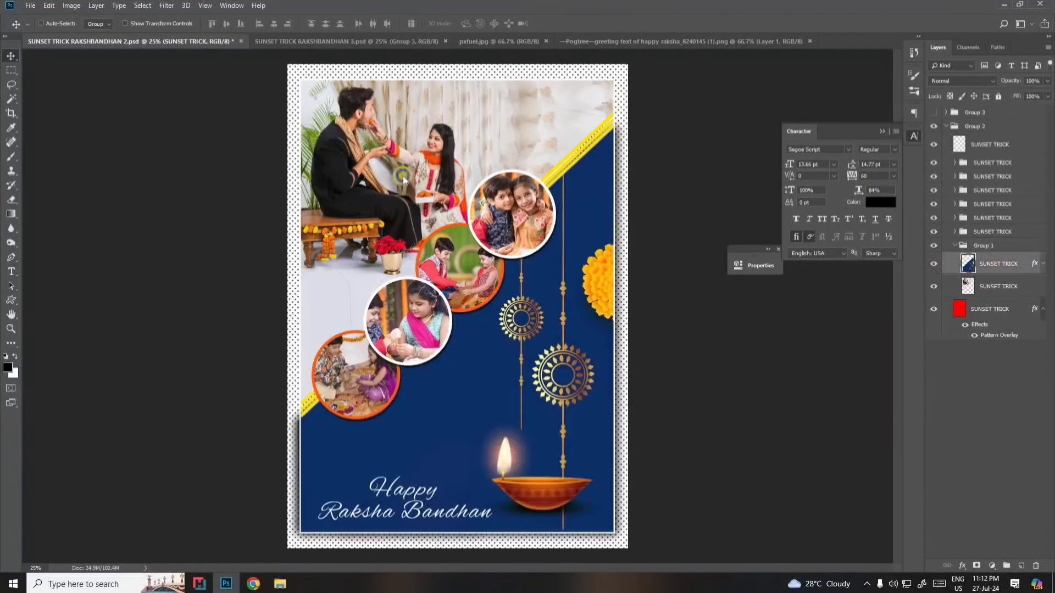
# Hide the background layers and select the top circle's layer on the family poster.
pyautogui.click(934, 286)
pyautogui.click(930, 267)
pyautogui.rightClick(522, 226)
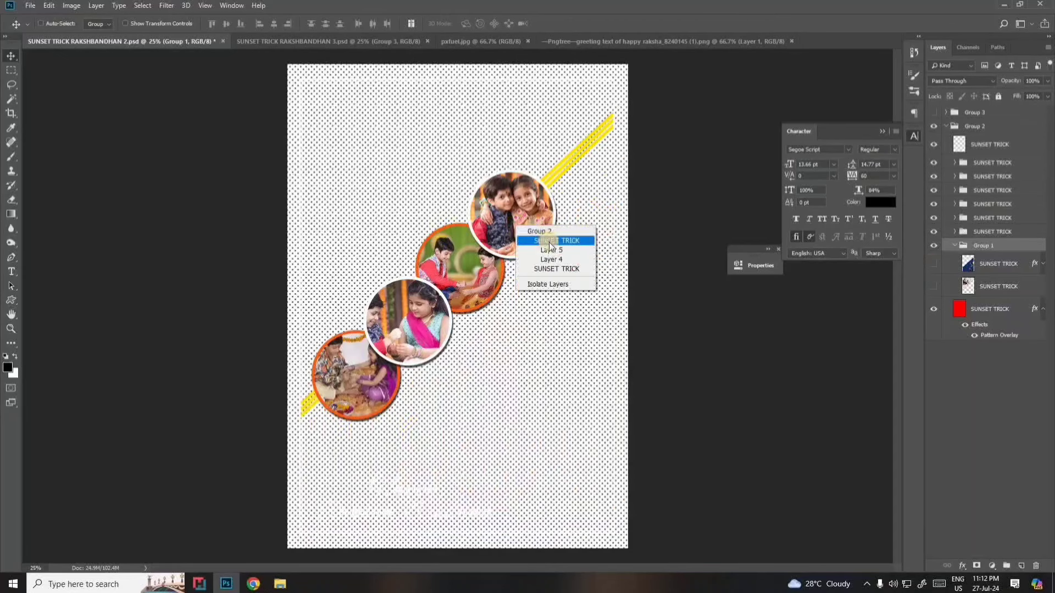
pyautogui.click(552, 235)
# Drag the kids photo into the poster, clip it to the top circle and shrink it to fit.
pyautogui.click(472, 41)
pyautogui.moveTo(182, 40); pyautogui.dragTo(494, 214)
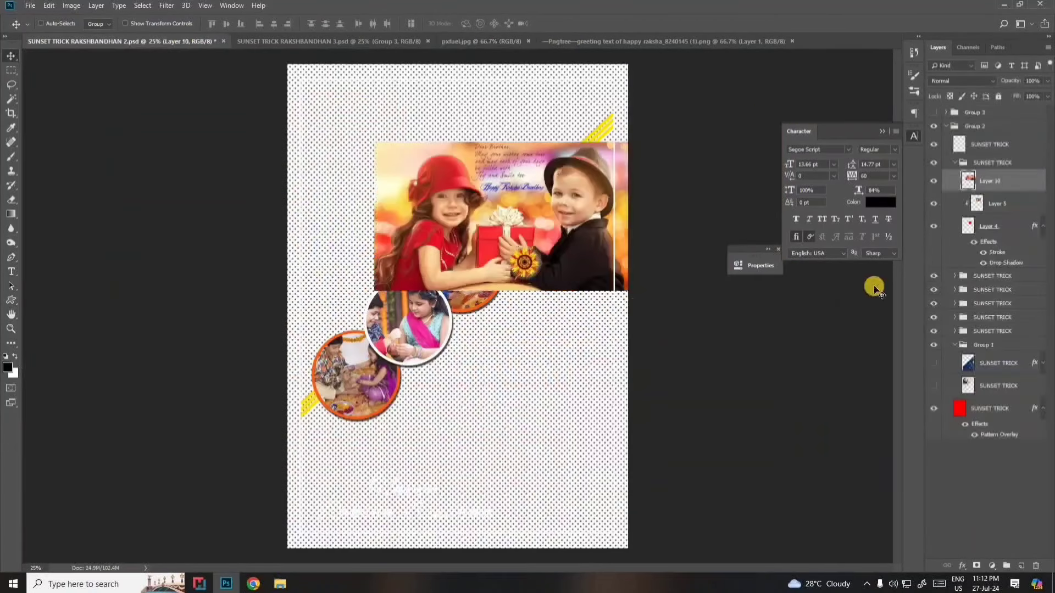
pyautogui.rightClick(967, 181)
pyautogui.click(885, 313)
pyautogui.hotkey('ctrl', 't')
pyautogui.moveTo(627, 144); pyautogui.dragTo(577, 173)
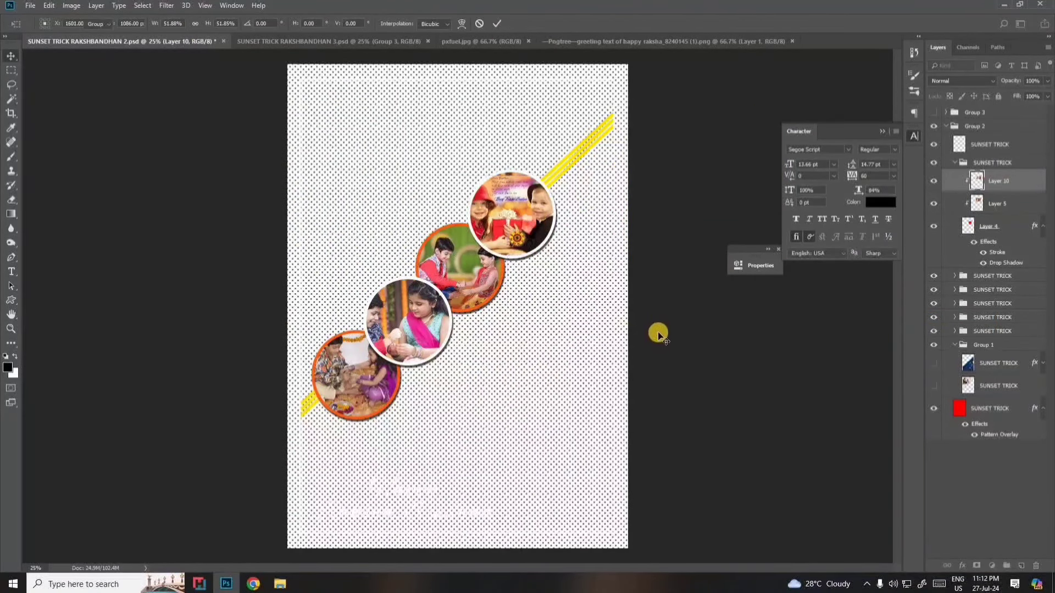
pyautogui.press('Return')
# Select the SUNSET TRICK group and toggle the yellow stripe to find its layer.
pyautogui.rightClick(577, 147)
pyautogui.click(610, 164)
pyautogui.click(933, 317)
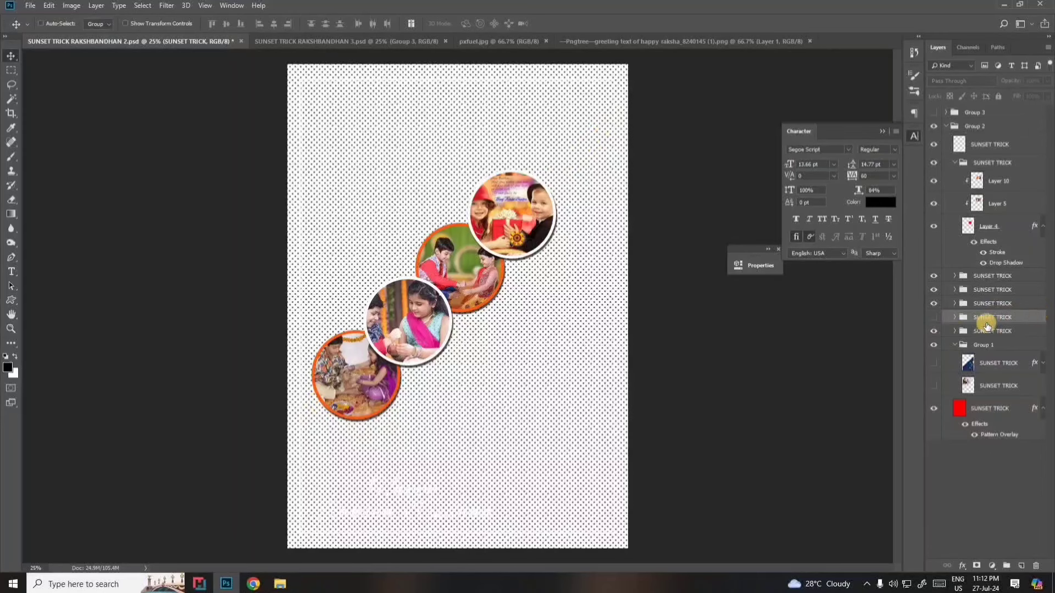
pyautogui.doubleClick(987, 317)
pyautogui.press('Escape')
pyautogui.click(934, 317)
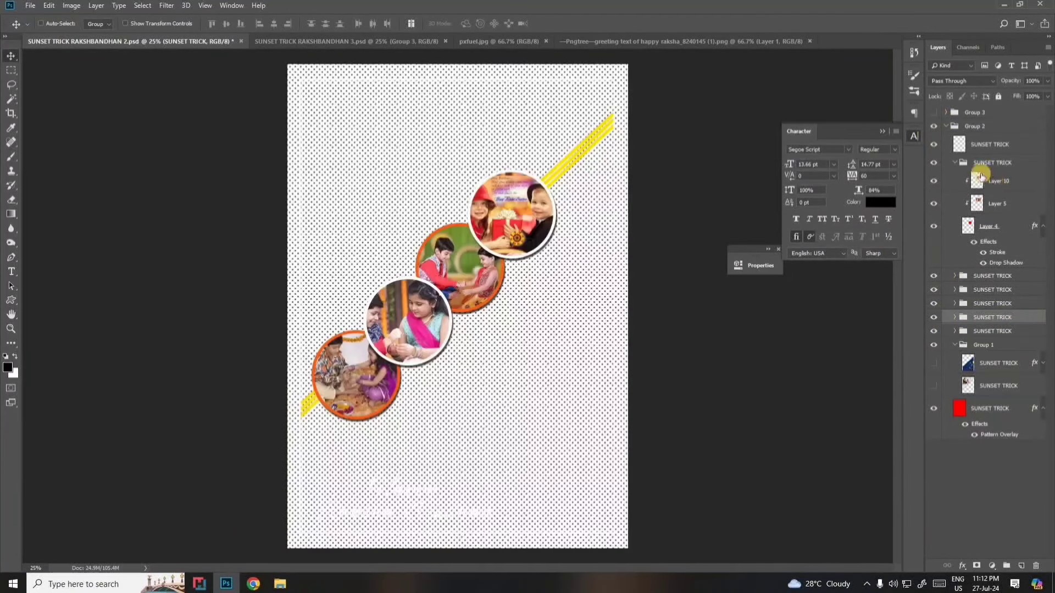
# Restore the background layers and turn on a Color Overlay for the stripe layer.
pyautogui.click(955, 163)
pyautogui.moveTo(933, 263); pyautogui.dragTo(934, 287)
pyautogui.click(597, 175)
pyautogui.doubleClick(1027, 220)
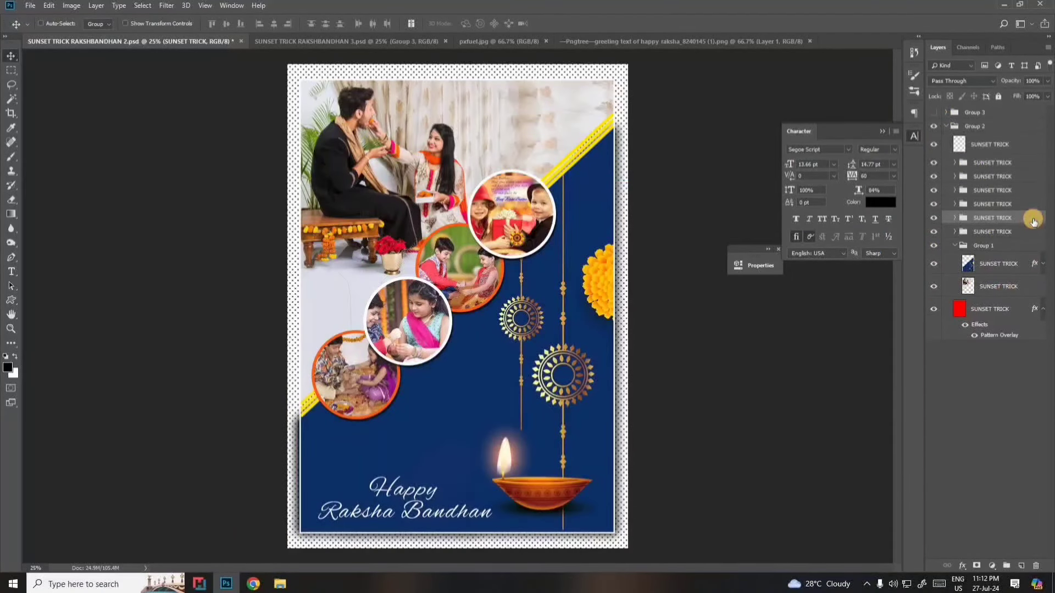
pyautogui.click(653, 333)
pyautogui.click(886, 220)
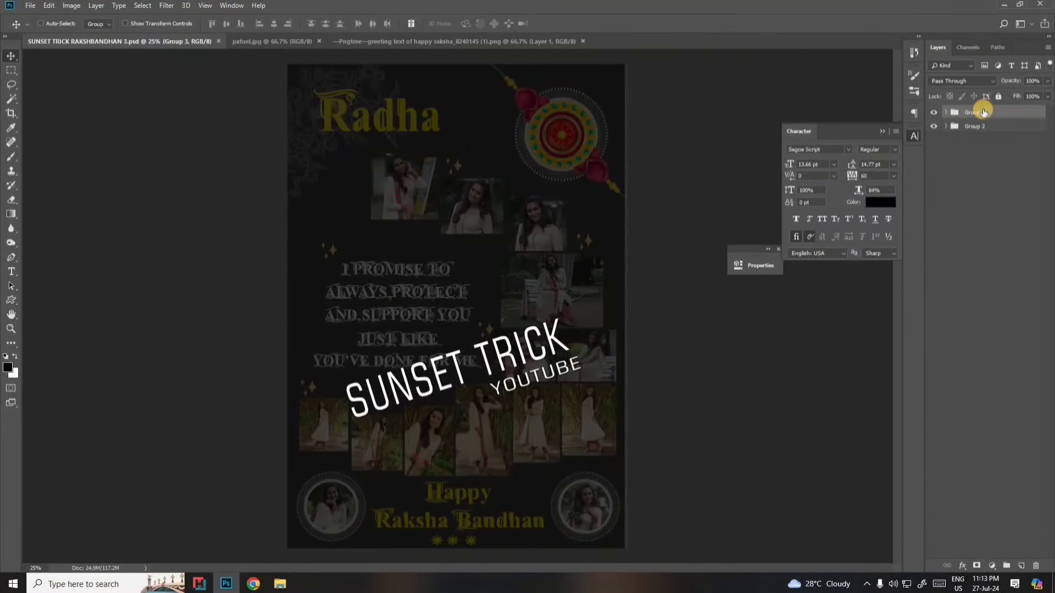
# Delete the dark watermark overlay group and expand Group 2 to review its layers.
pyautogui.press('Delete')
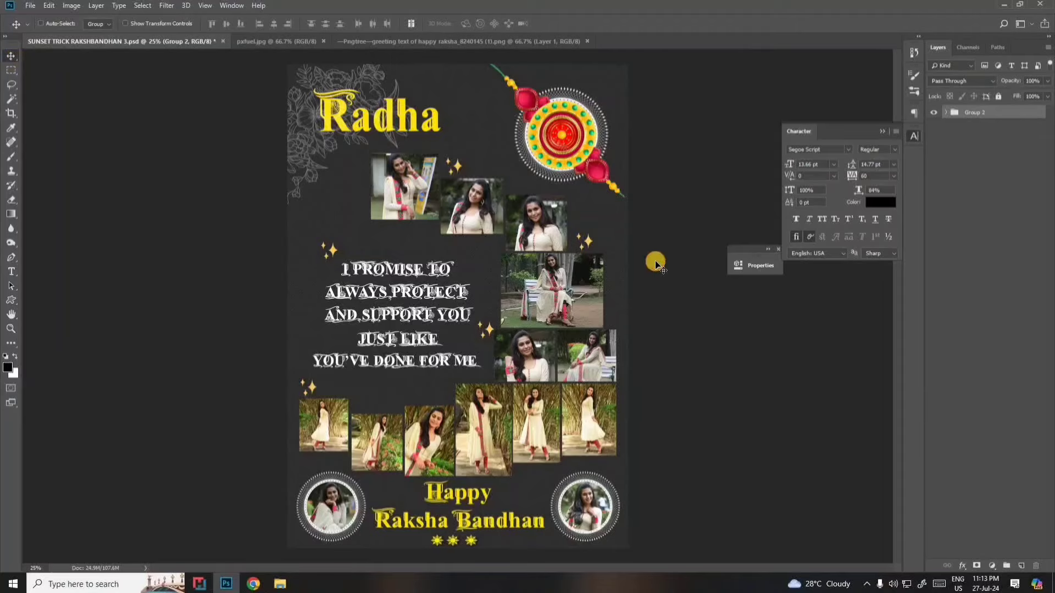
pyautogui.hotkey('ctrl', '+')
pyautogui.hotkey('ctrl', '+')
pyautogui.hotkey('ctrl', '+')
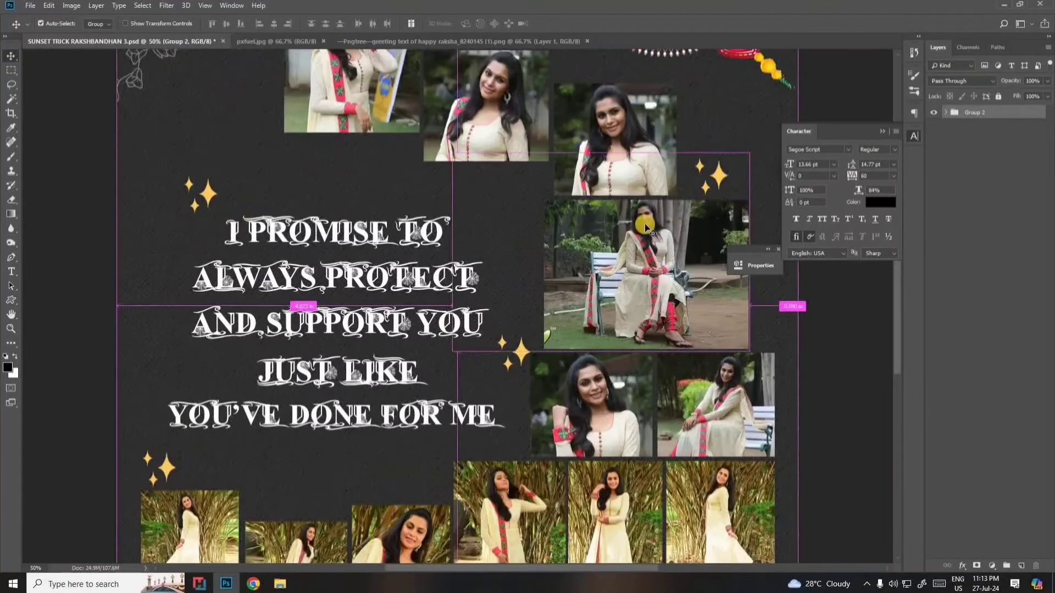
pyautogui.hotkey('ctrl', '-')
pyautogui.hotkey('ctrl', '-')
pyautogui.hotkey('ctrl', '-')
pyautogui.click(945, 112)
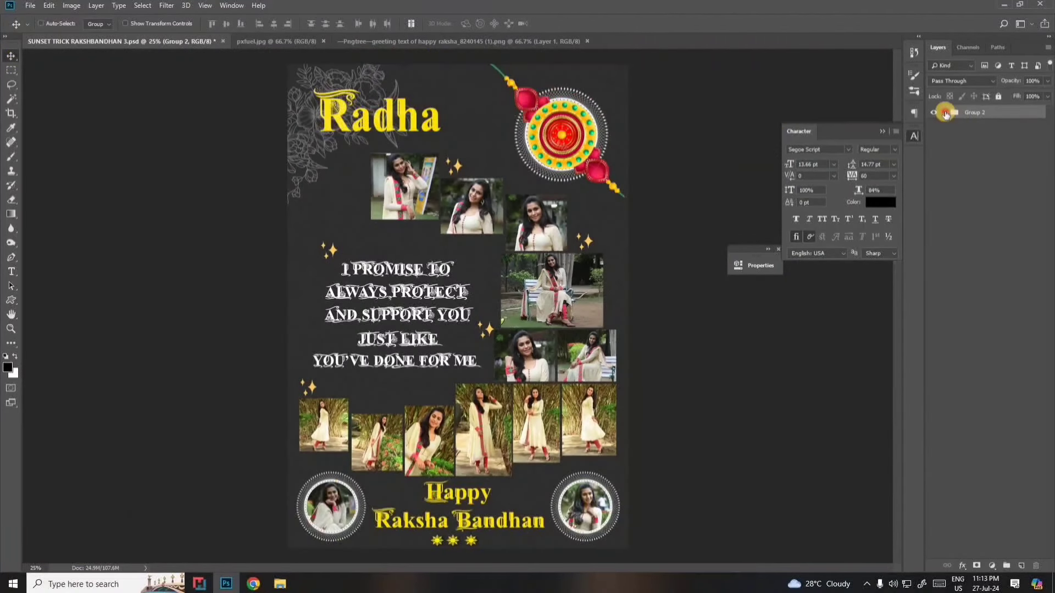
pyautogui.click(934, 250)
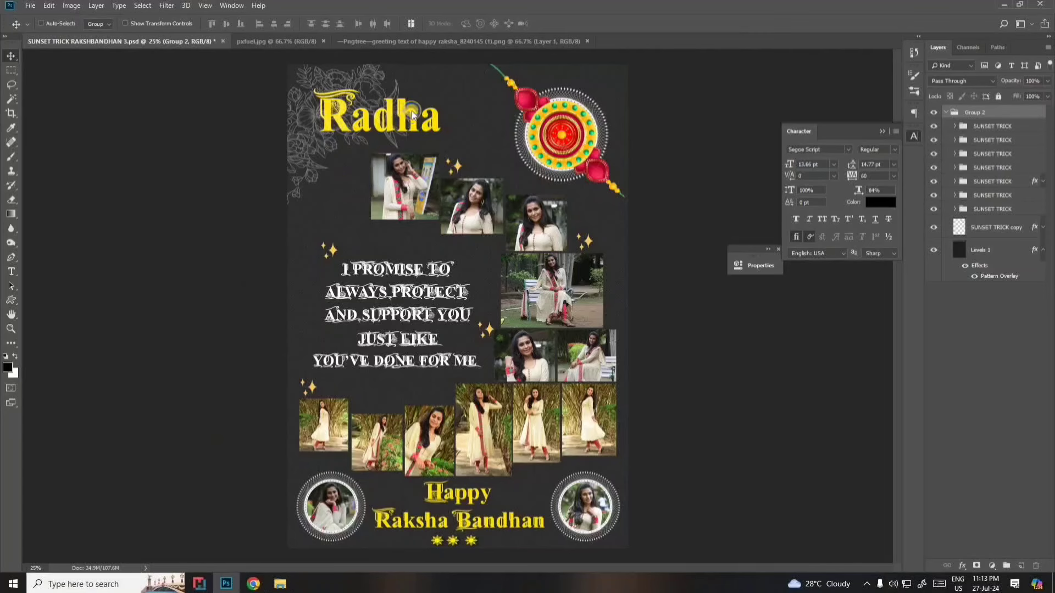
# Select the Radha title layer and toggle the title and floral artwork layers to identify them.
pyautogui.rightClick(413, 115)
pyautogui.click(440, 132)
pyautogui.click(934, 209)
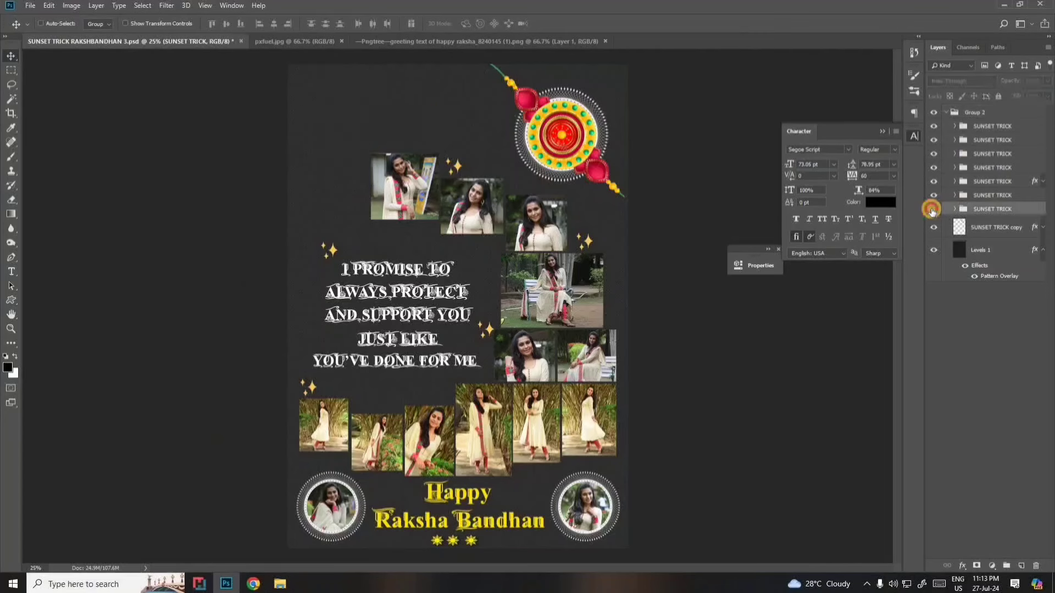
pyautogui.click(959, 209)
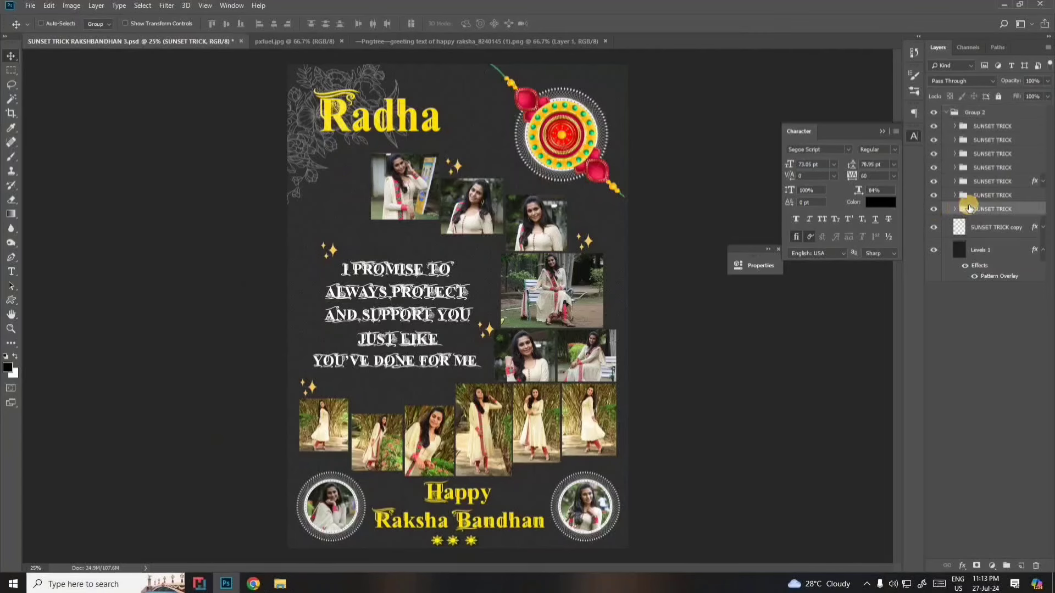
pyautogui.click(954, 209)
pyautogui.click(937, 228)
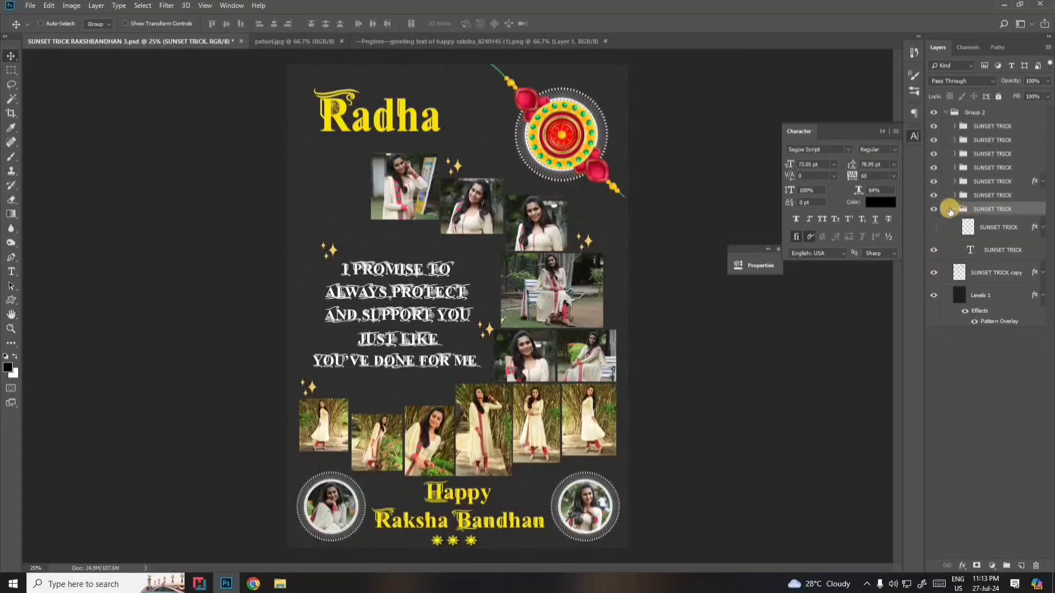
pyautogui.click(951, 210)
# Expand the poster's photo frame groups and select Layer 2, the top-left photo.
pyautogui.rightClick(387, 174)
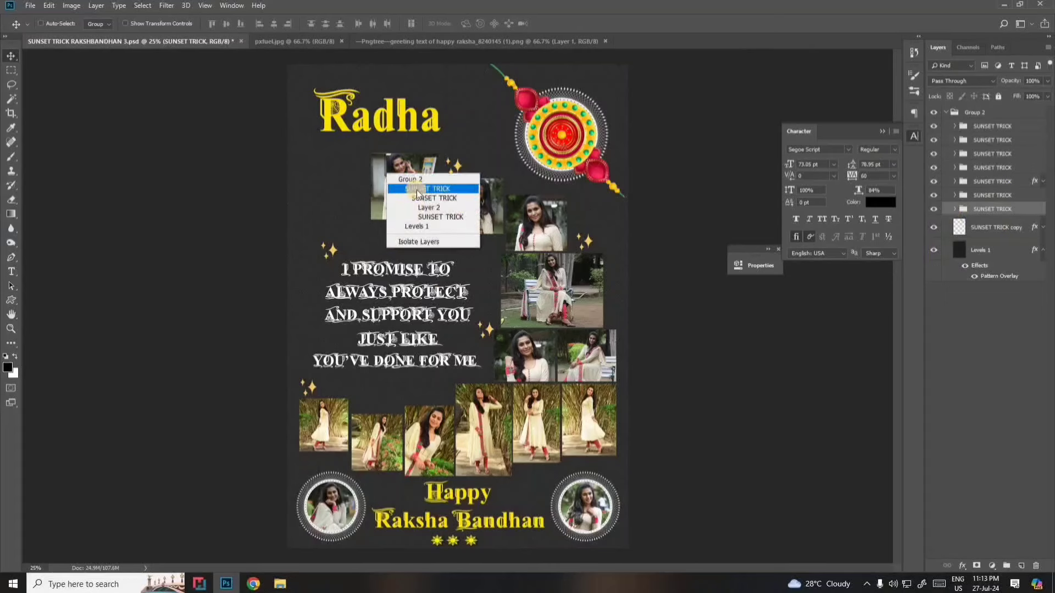
pyautogui.click(417, 189)
pyautogui.click(956, 126)
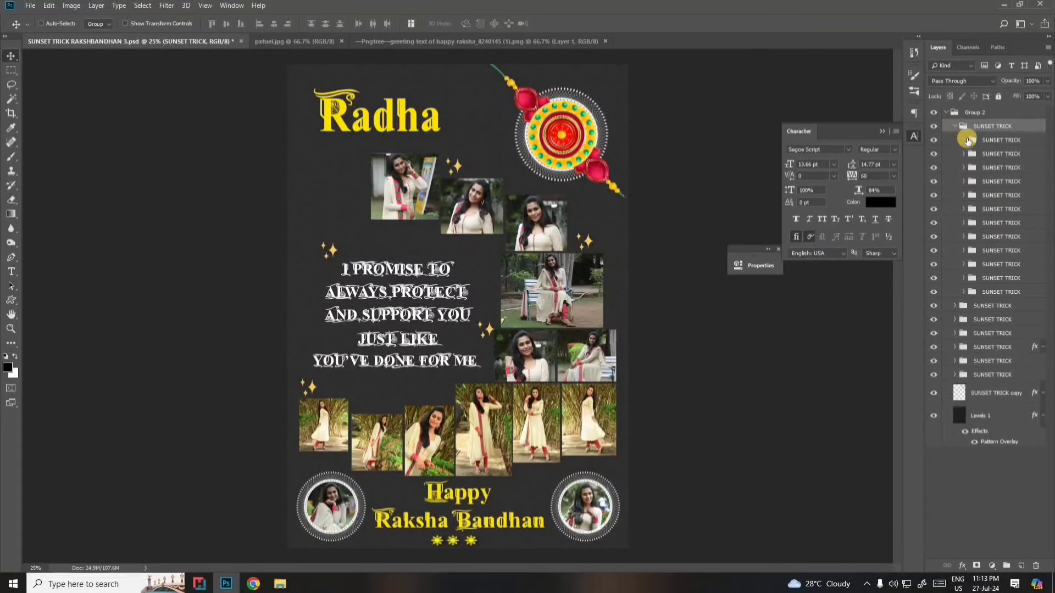
pyautogui.click(933, 140)
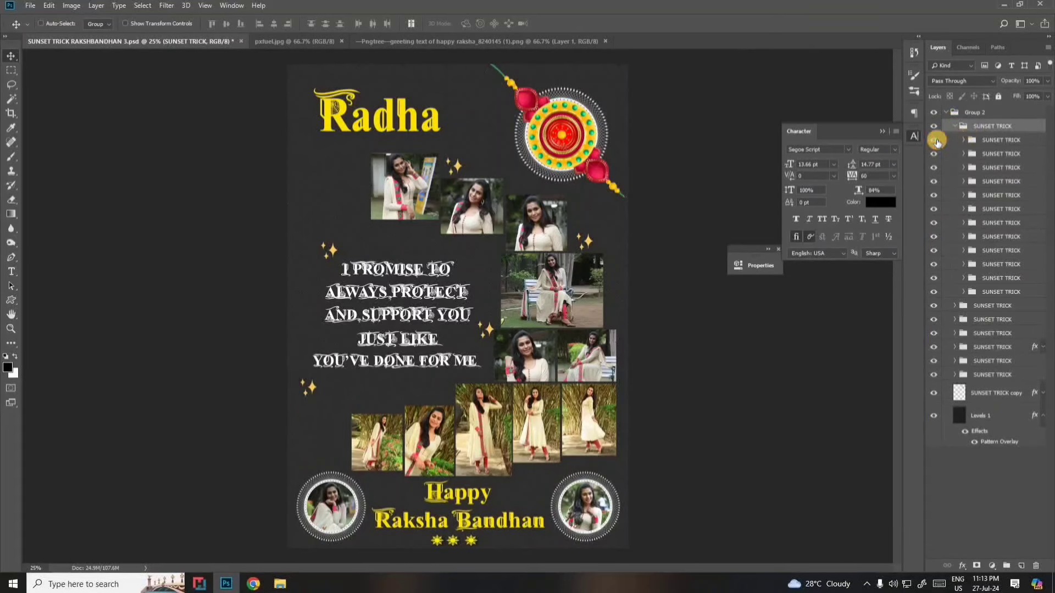
pyautogui.click(933, 292)
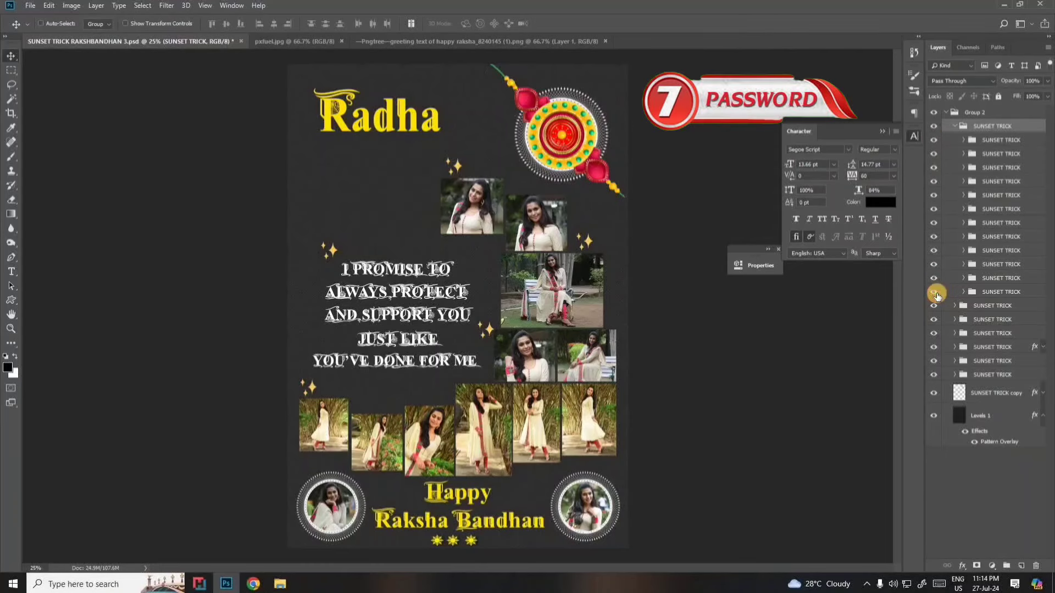
pyautogui.click(963, 292)
pyautogui.click(935, 311)
pyautogui.click(936, 311)
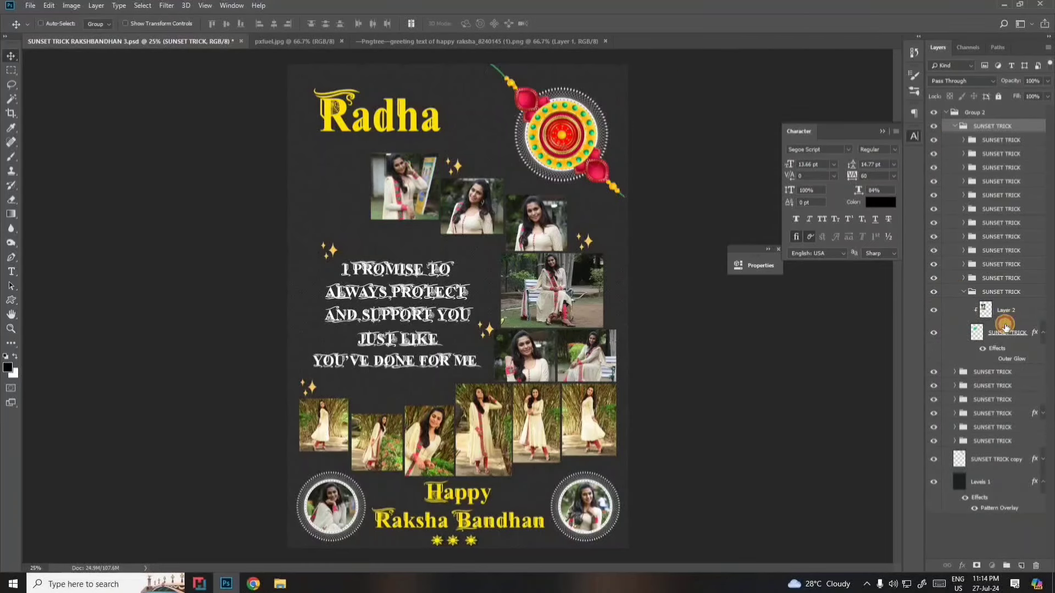
pyautogui.click(1003, 310)
# Drag the two-kids photo into the Radha poster, clip it to the top-left frame and shrink it.
pyautogui.click(547, 41)
pyautogui.click(280, 41)
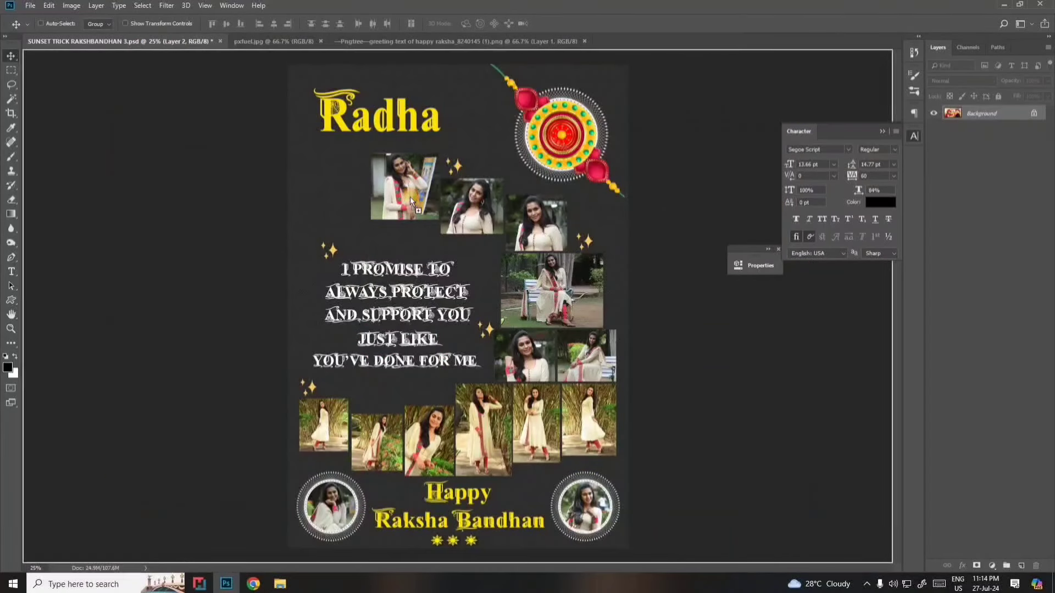
pyautogui.moveTo(440, 204); pyautogui.dragTo(409, 197)
pyautogui.rightClick(1014, 309)
pyautogui.click(907, 317)
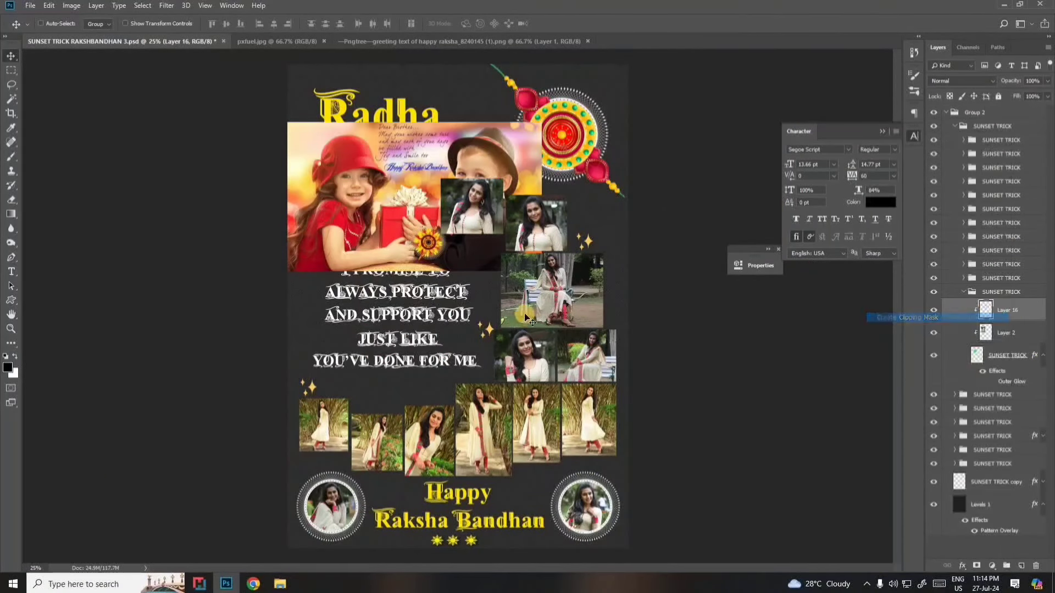
pyautogui.hotkey('ctrl', 't')
pyautogui.moveTo(542, 122); pyautogui.dragTo(474, 153)
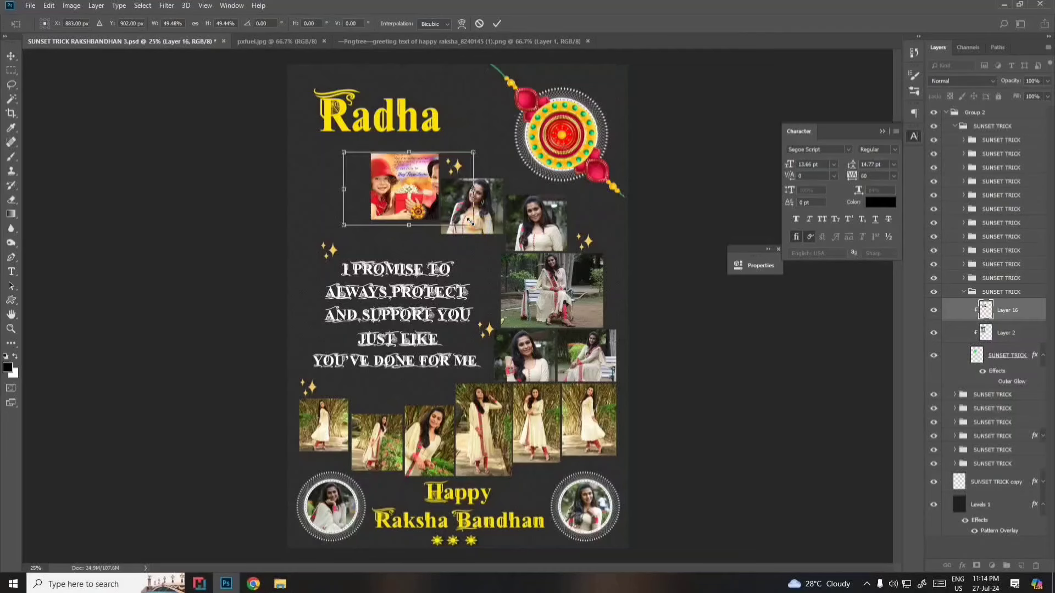
pyautogui.press('Return')
# Collapse the frame group and the outer photo-frames group in the Layers panel.
pyautogui.rightClick(593, 126)
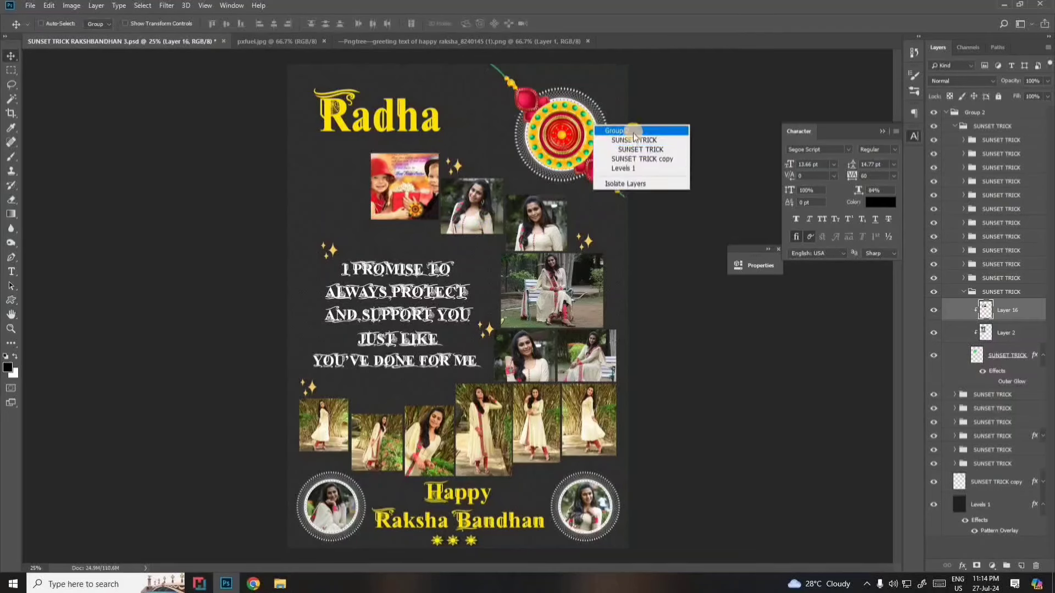
pyautogui.click(634, 149)
pyautogui.click(959, 293)
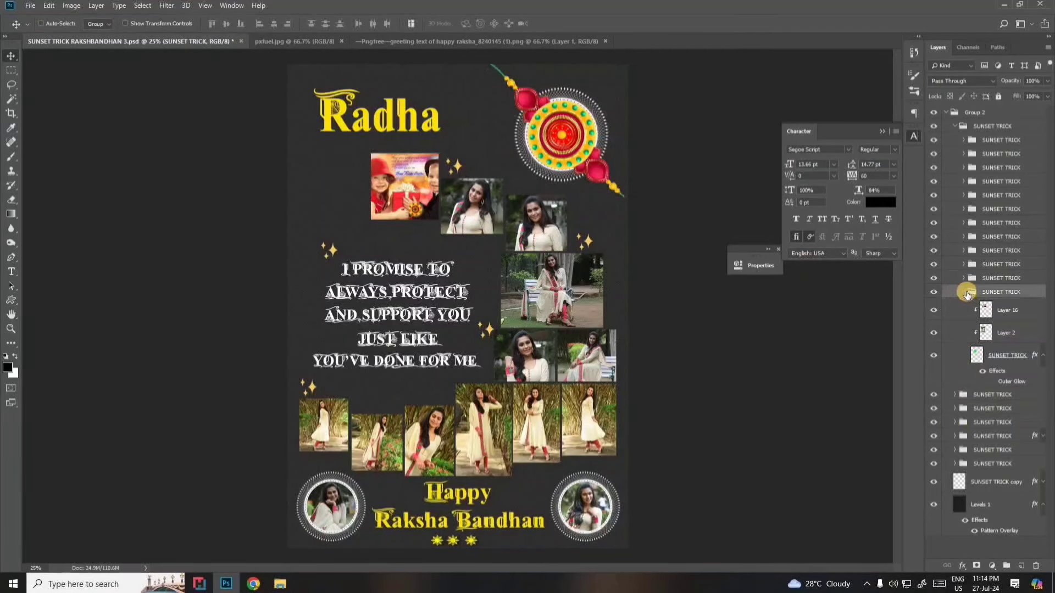
pyautogui.click(955, 127)
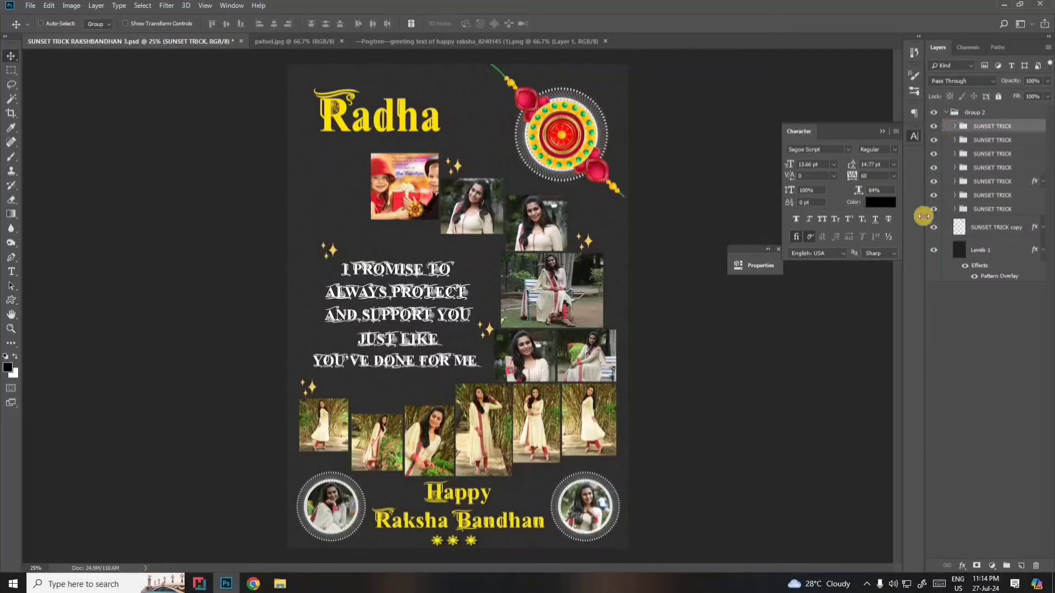
pyautogui.rightClick(564, 133)
pyautogui.click(586, 147)
pyautogui.click(933, 153)
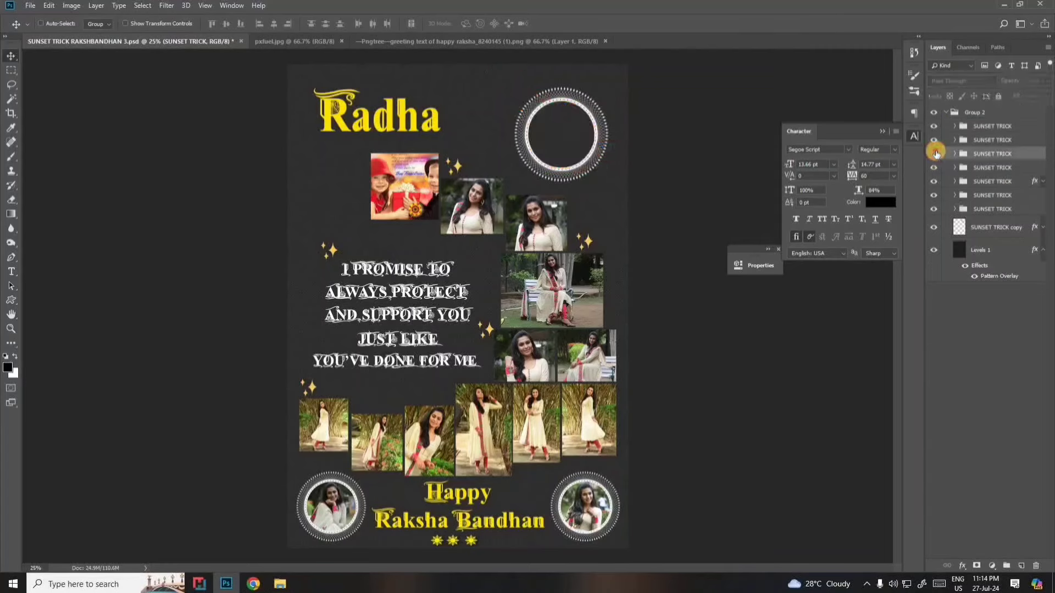
pyautogui.click(934, 153)
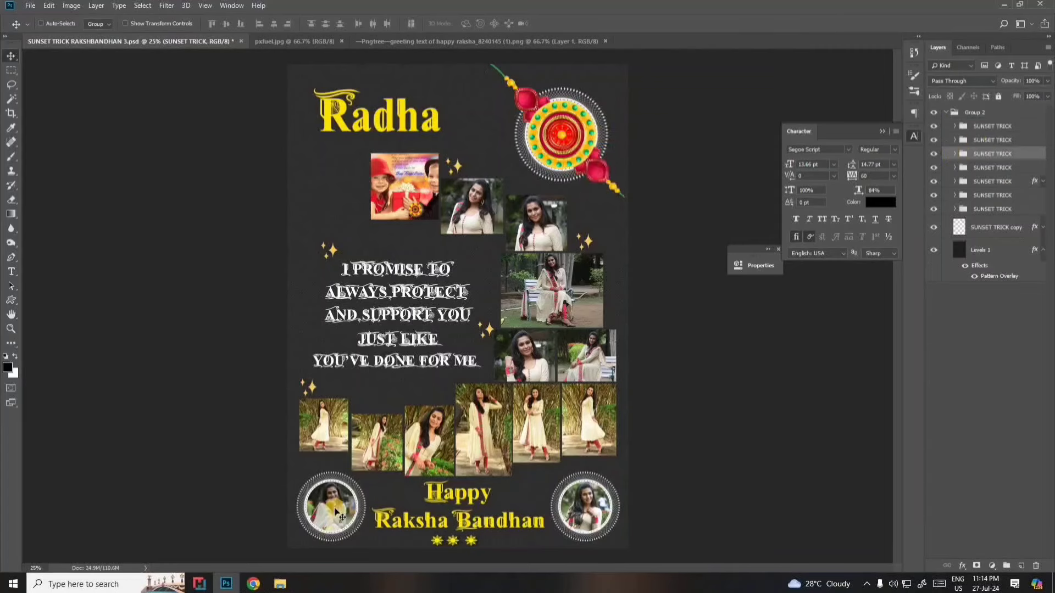
pyautogui.rightClick(456, 490)
pyautogui.click(483, 500)
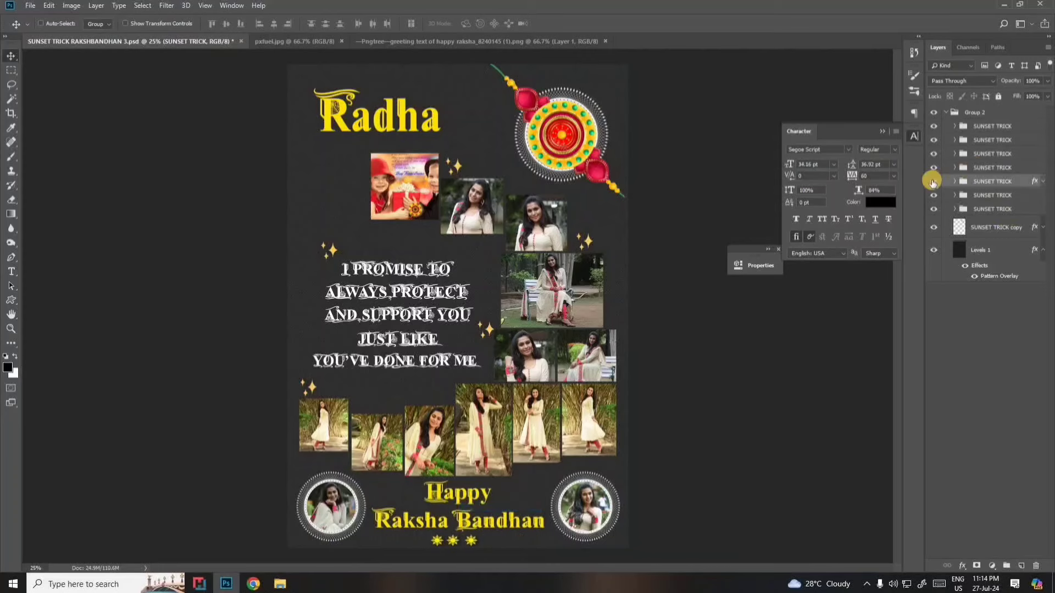
pyautogui.click(933, 182)
pyautogui.click(955, 182)
pyautogui.doubleClick(969, 199)
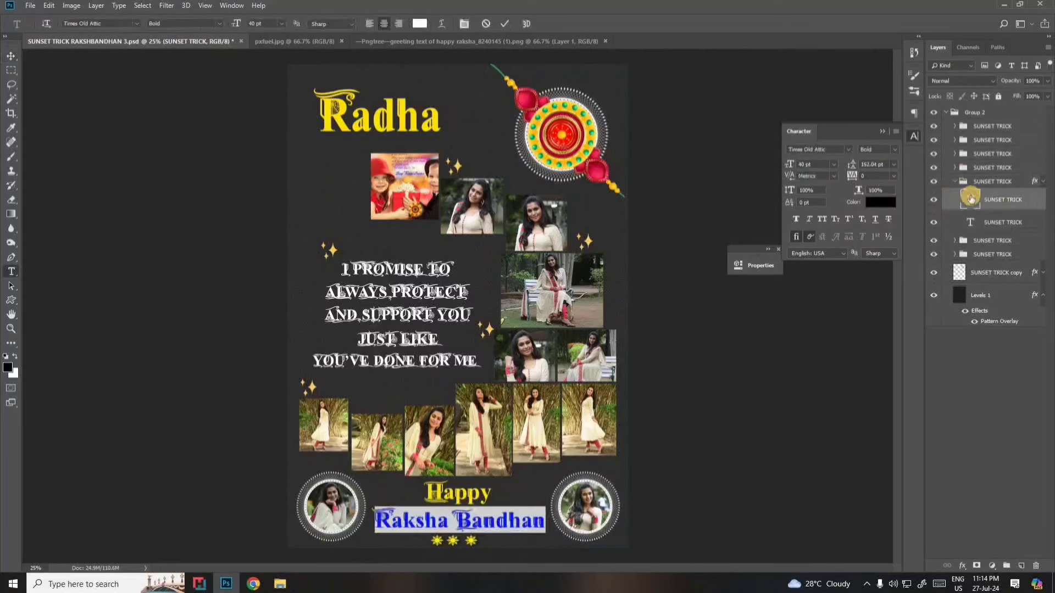
pyautogui.doubleClick(970, 221)
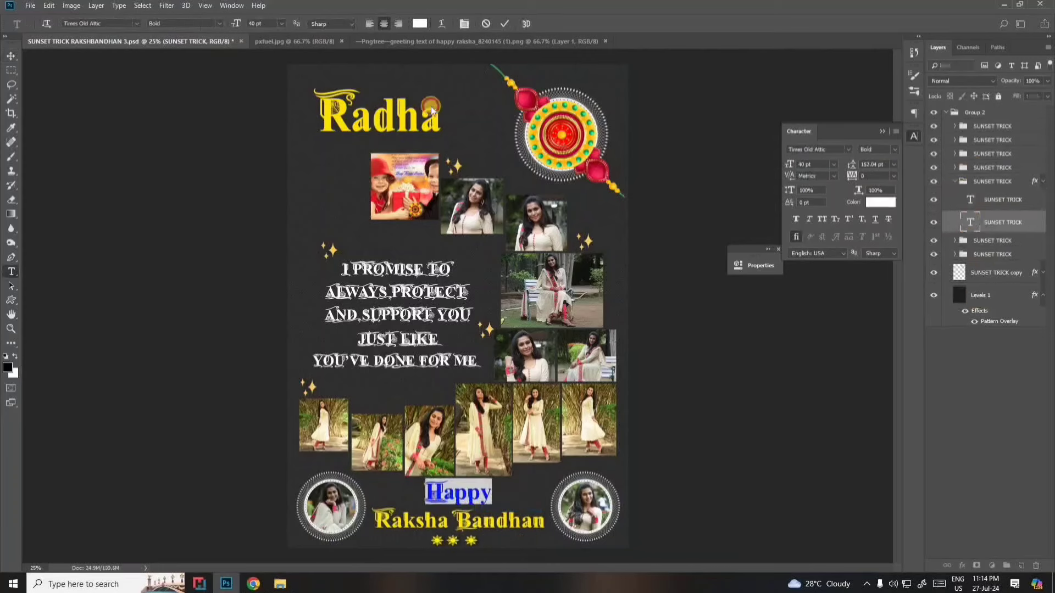
pyautogui.press('Escape')
pyautogui.press('v')
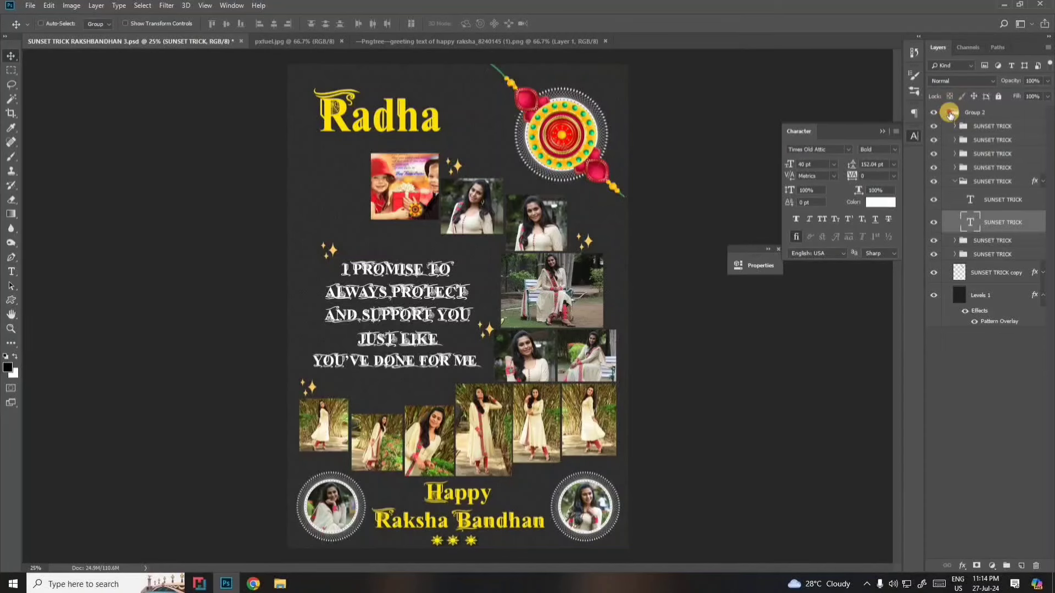
pyautogui.click(950, 113)
pyautogui.click(946, 113)
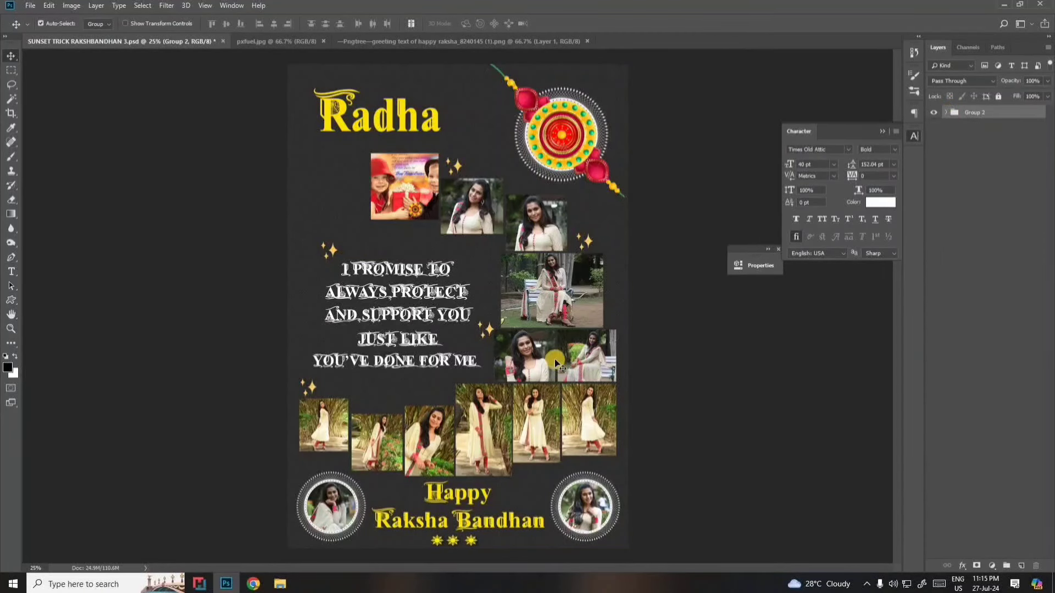
pyautogui.hotkey('ctrl', 'p')
pyautogui.press('Escape')
pyautogui.click(867, 583)
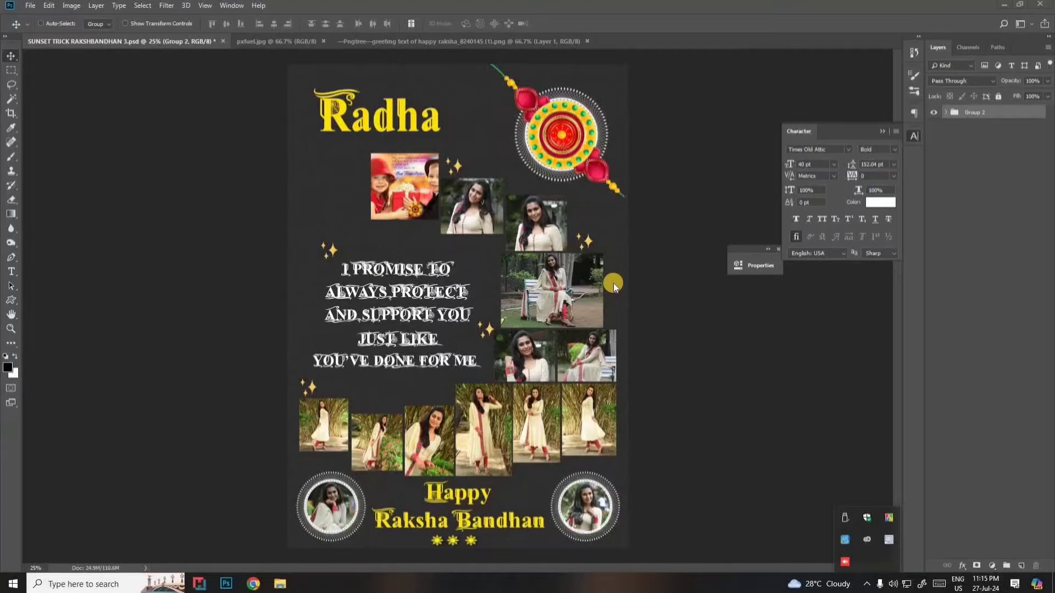